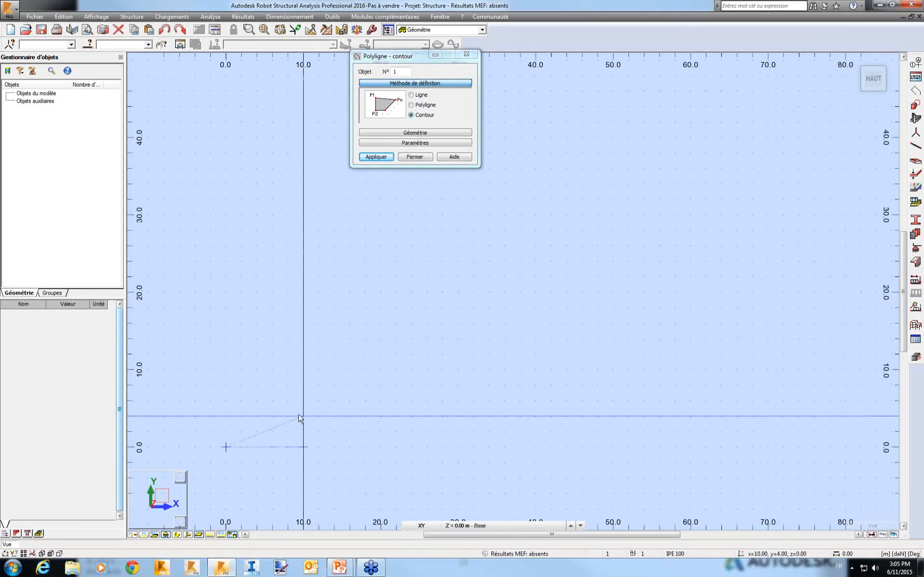
Complete the closed rectangular contour, 10 m by 4 m, with a corner at the origin, and return to selection mode.
{"action": "left_click", "coordinate": [303, 415]}
{"action": "left_click", "coordinate": [225, 416]}
{"action": "left_click", "coordinate": [226, 447]}
{"action": "right_click", "coordinate": [368, 381]}
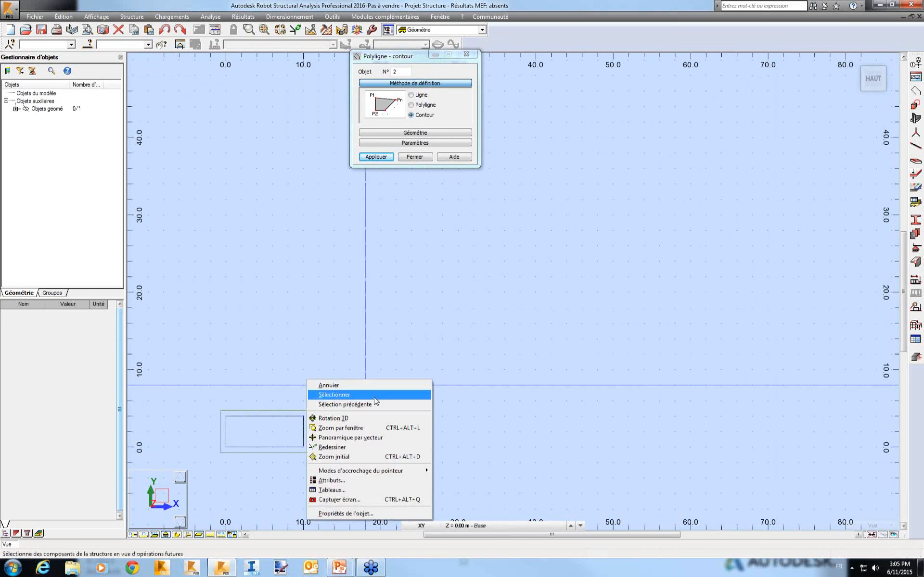
{"action": "left_click", "coordinate": [369, 394]}
Create a panel inside the rectangular contour and assign the EP20_BET thickness to panel 1.
{"action": "left_click", "coordinate": [917, 166]}
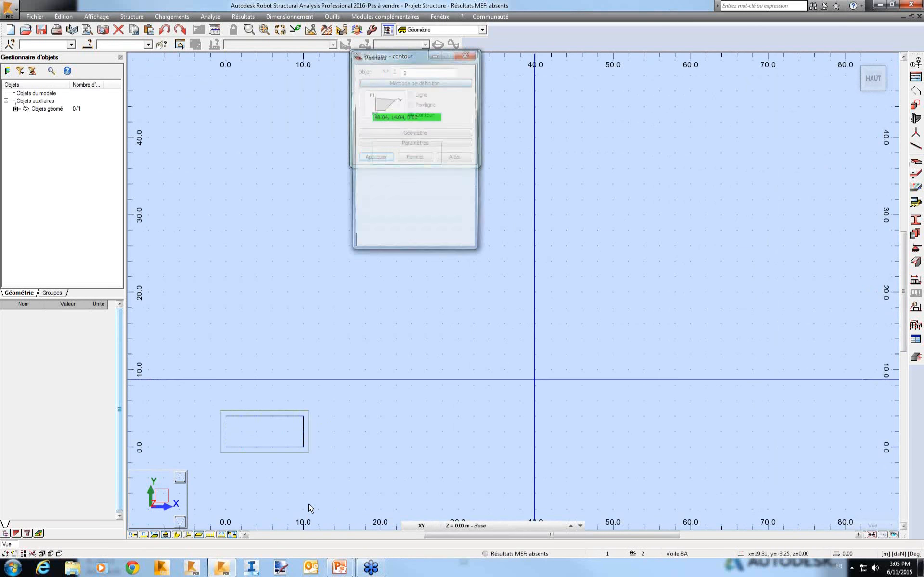
{"action": "left_click", "coordinate": [299, 433]}
{"action": "left_click", "coordinate": [916, 173]}
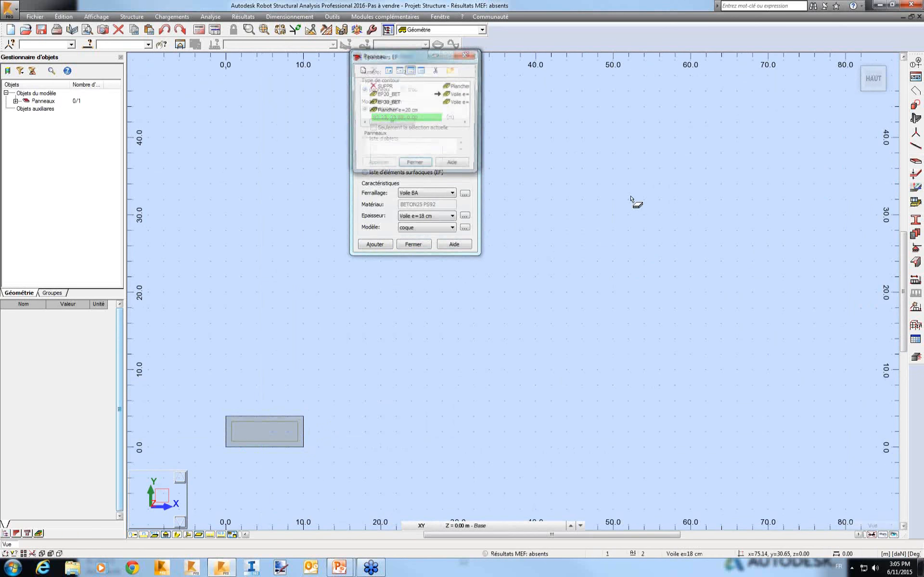
{"action": "left_click", "coordinate": [386, 149]}
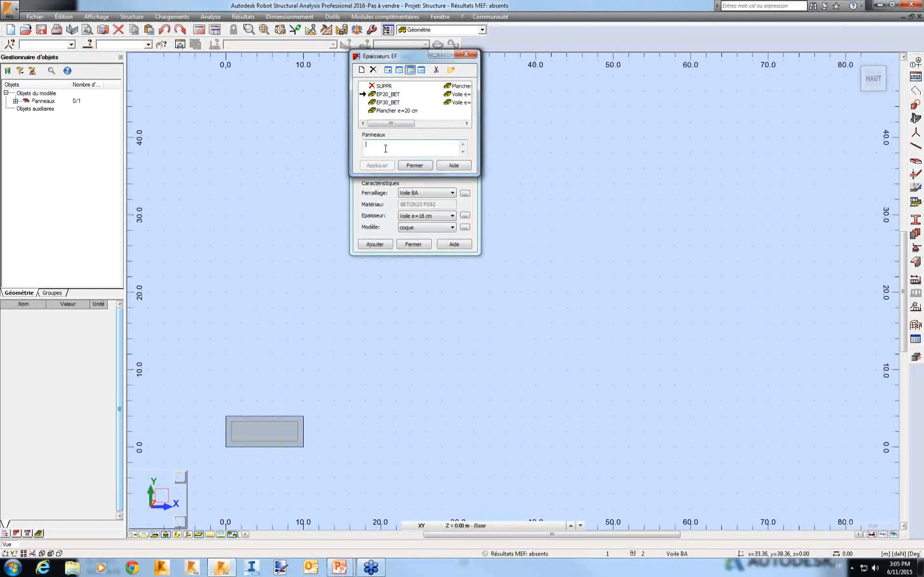
{"action": "type", "text": "1"}
{"action": "left_click", "coordinate": [384, 167]}
{"action": "left_click", "coordinate": [408, 169]}
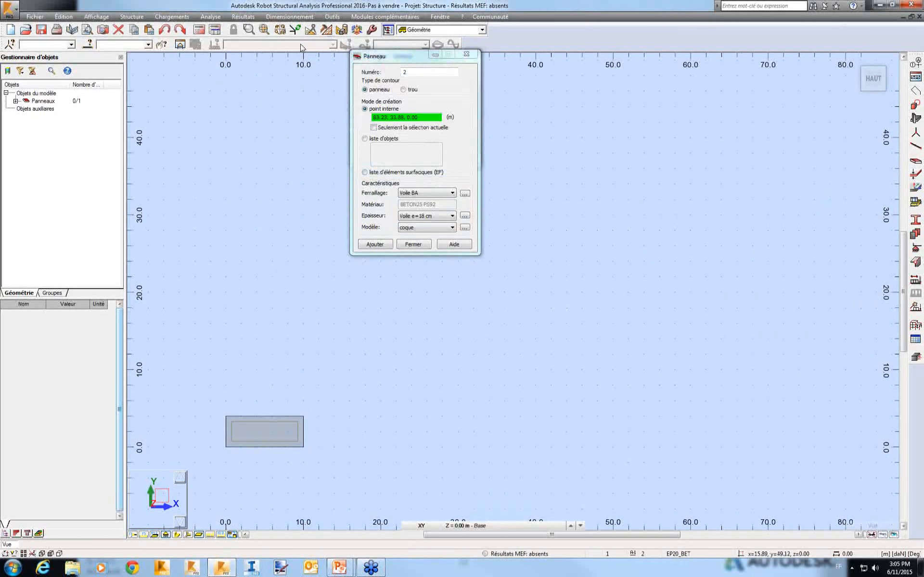
Generate the local finite element mesh for the rectangular panel.
{"action": "left_click", "coordinate": [267, 423]}
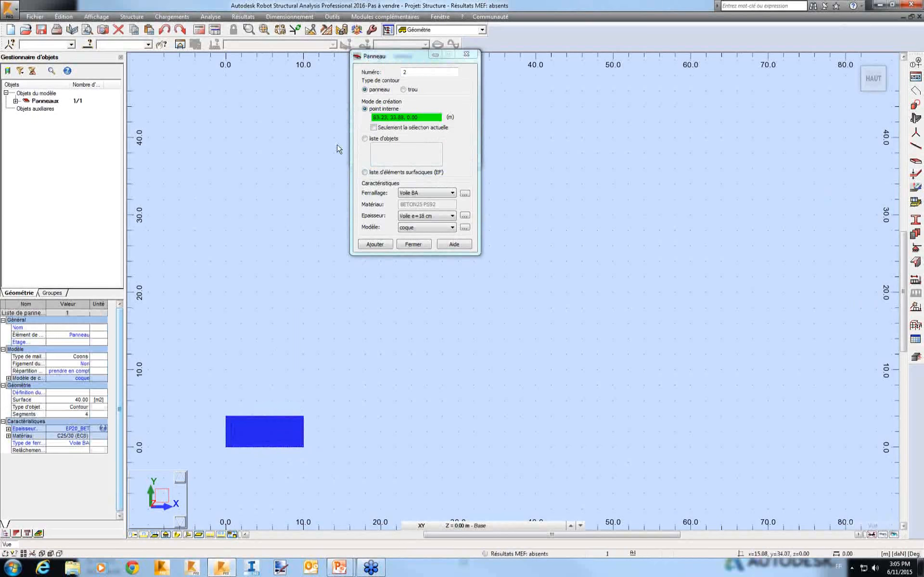
{"action": "left_click", "coordinate": [327, 29]}
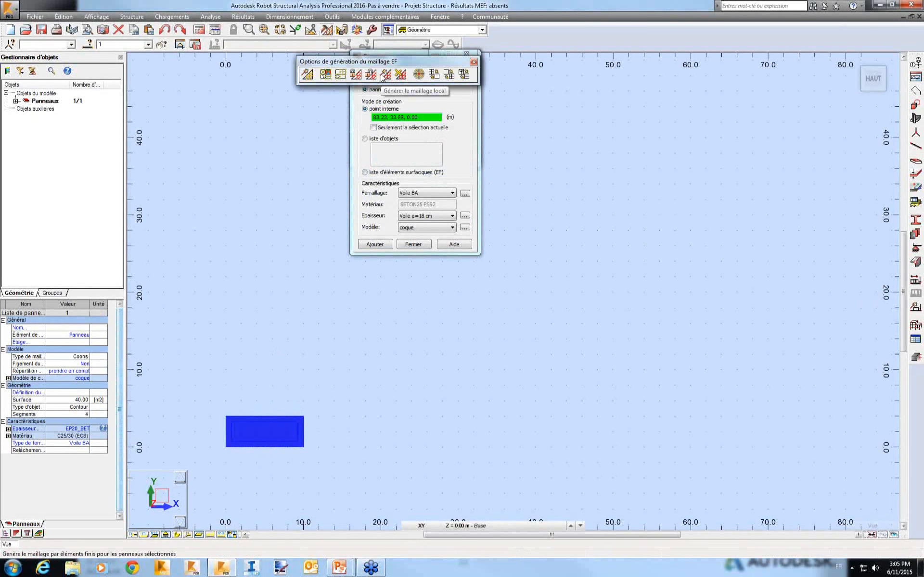
{"action": "left_click", "coordinate": [385, 77]}
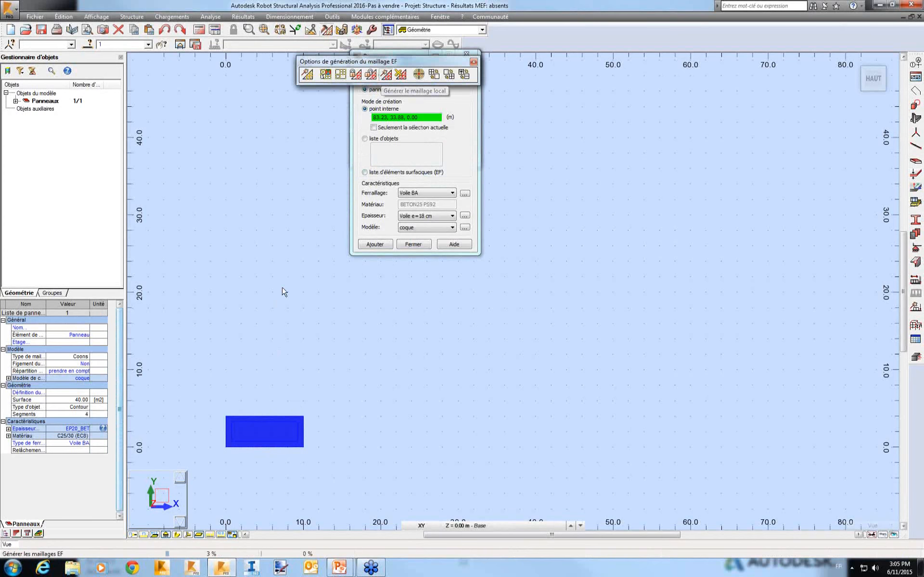
{"action": "left_click", "coordinate": [276, 303]}
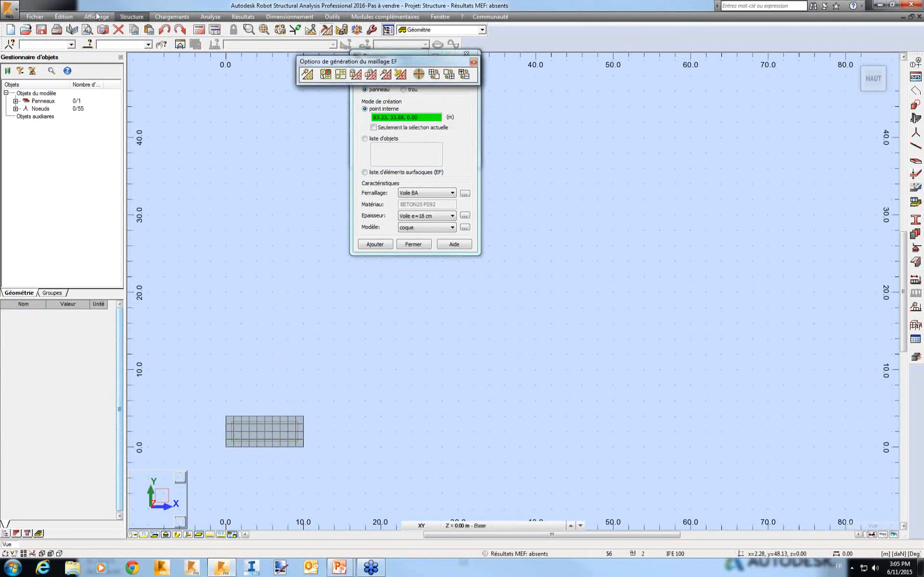
Copy the entire structure once with a translation of 10 m along X, from the panel's origin corner to its adjacent lower corner.
{"action": "left_click", "coordinate": [67, 17]}
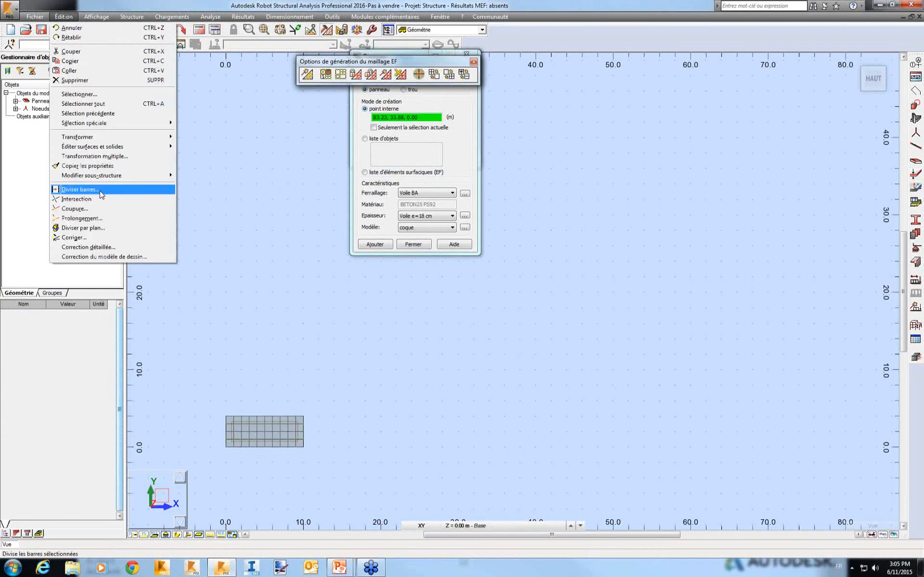
{"action": "mouse_move", "coordinate": [107, 136]}
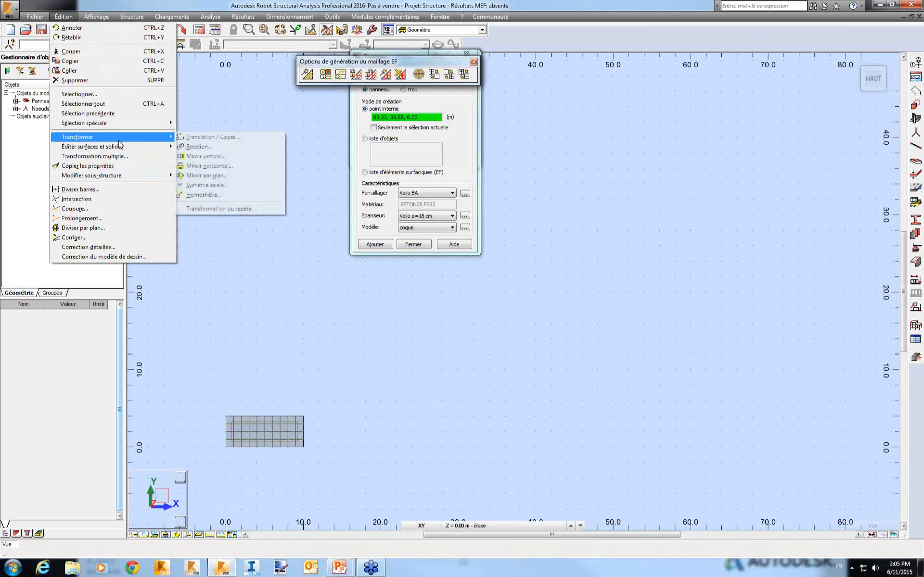
{"action": "left_click", "coordinate": [200, 137]}
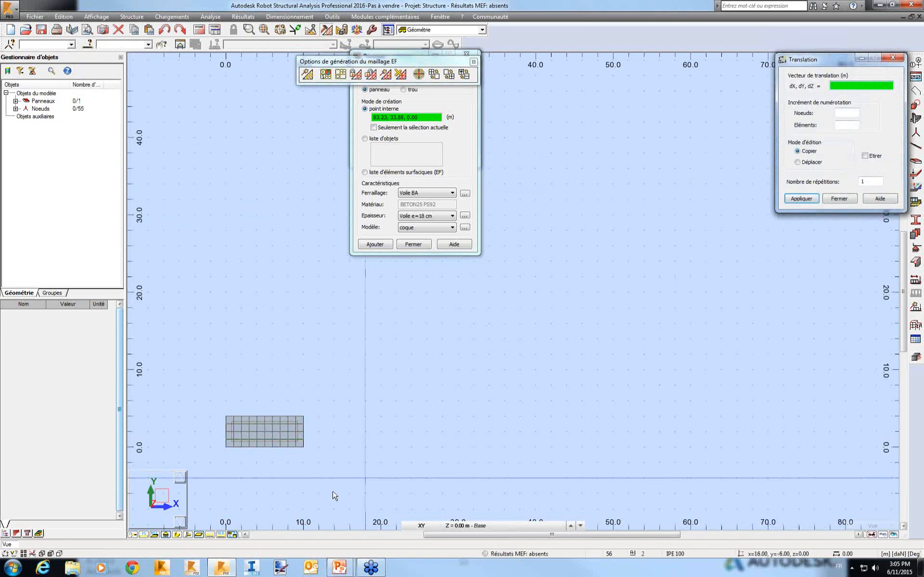
{"action": "left_click", "coordinate": [226, 447]}
{"action": "left_click", "coordinate": [303, 448]}
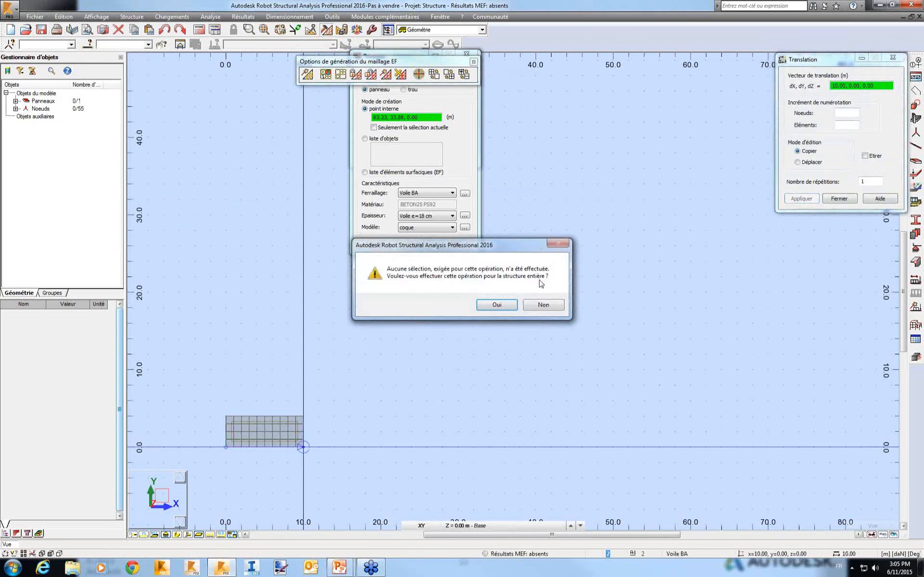
{"action": "left_click", "coordinate": [508, 308]}
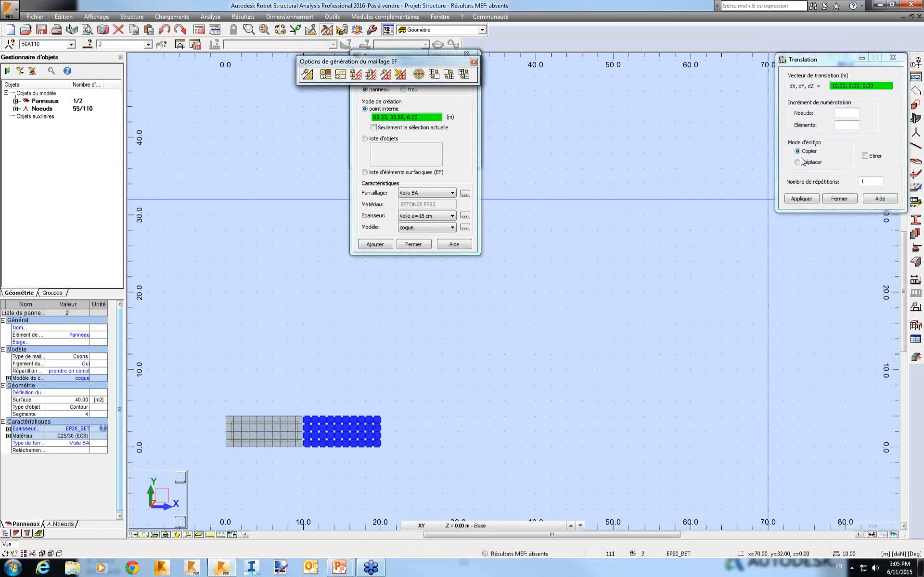
Move the copied panel and its nodes 1 m up along Z using the translation vector 0 0 1.
{"action": "left_click", "coordinate": [832, 88]}
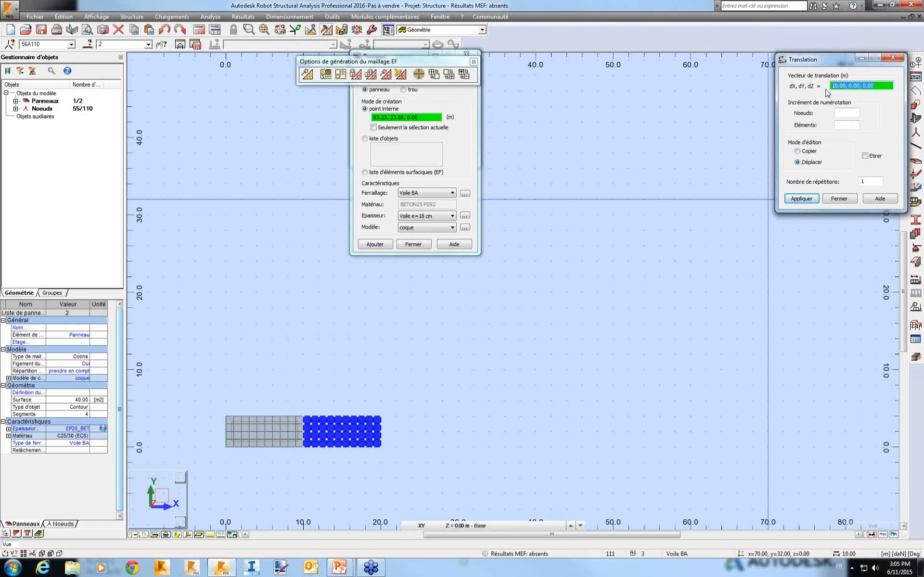
{"action": "type", "text": "0.0"}
{"action": "key", "text": "Return"}
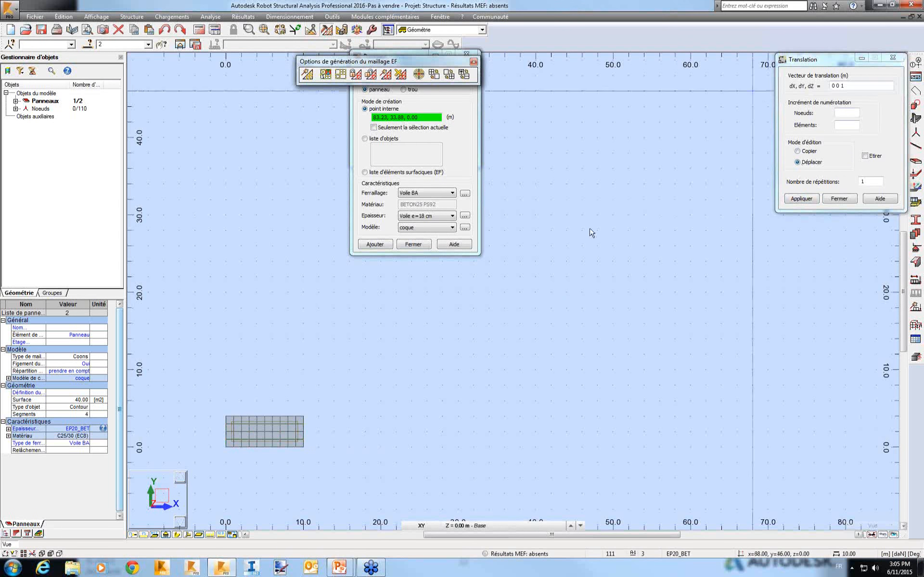
Examine in 3D the vertical offset between the adjoining edges of the two meshed panels.
{"action": "right_click", "coordinate": [504, 339]}
{"action": "left_click", "coordinate": [490, 378]}
{"action": "left_click_drag", "start_coordinate": [487, 369], "coordinate": [511, 337]}
{"action": "right_click", "coordinate": [511, 338]}
{"action": "left_click", "coordinate": [455, 354]}
{"action": "left_click", "coordinate": [268, 422]}
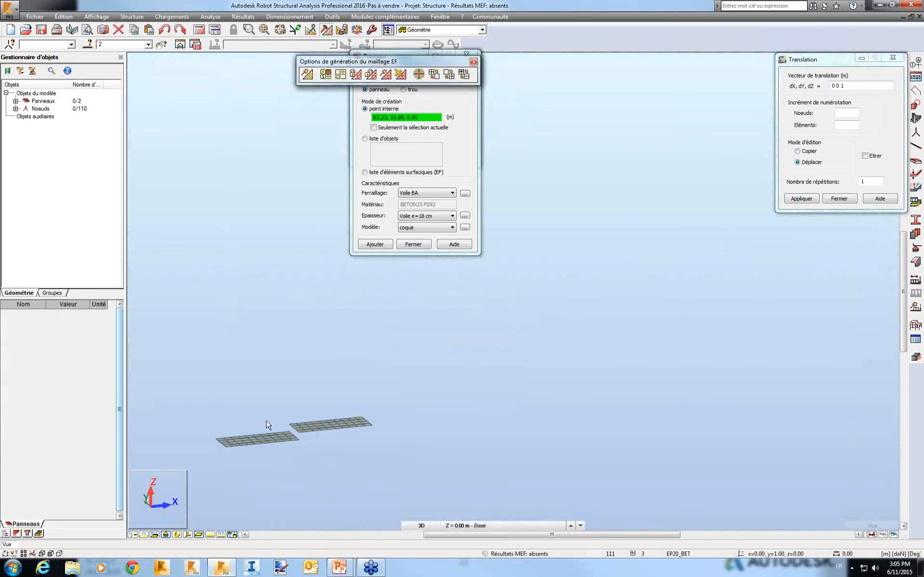
{"action": "scroll", "coordinate": [267, 424], "scroll_direction": "up", "scroll_amount": 5}
{"action": "middle_click_drag", "start_coordinate": [316, 451], "coordinate": [309, 429]}
{"action": "scroll", "coordinate": [309, 428], "scroll_direction": "up", "scroll_amount": 3}
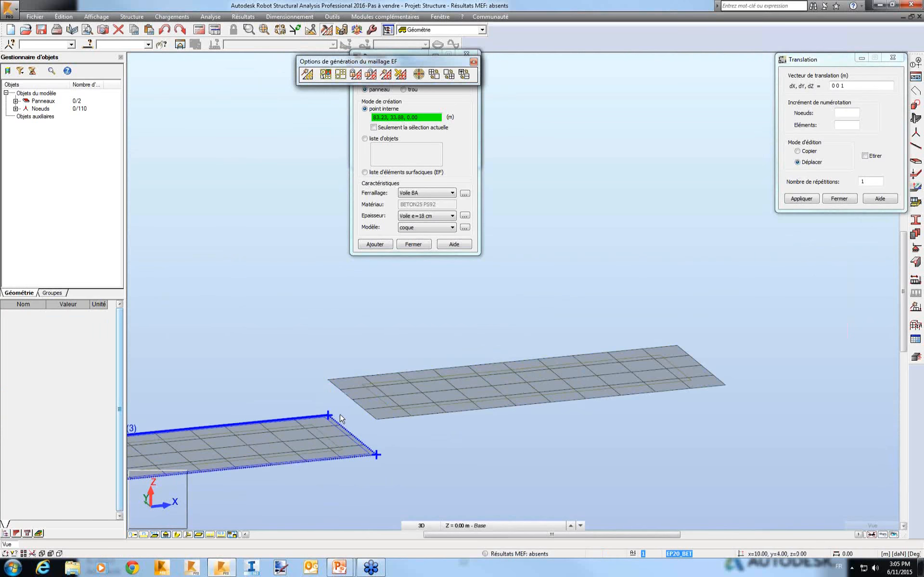
{"action": "middle_click_drag", "start_coordinate": [439, 336], "coordinate": [414, 297]}
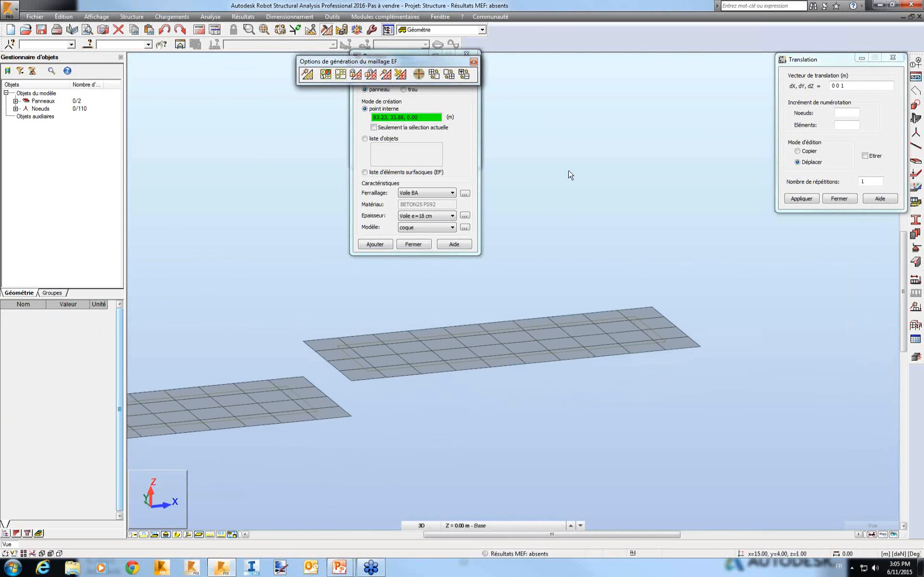
Define a rigid link named Liaison_1 with UX, UY, UZ, RX, RY and RZ all blocked.
{"action": "left_click", "coordinate": [126, 17]}
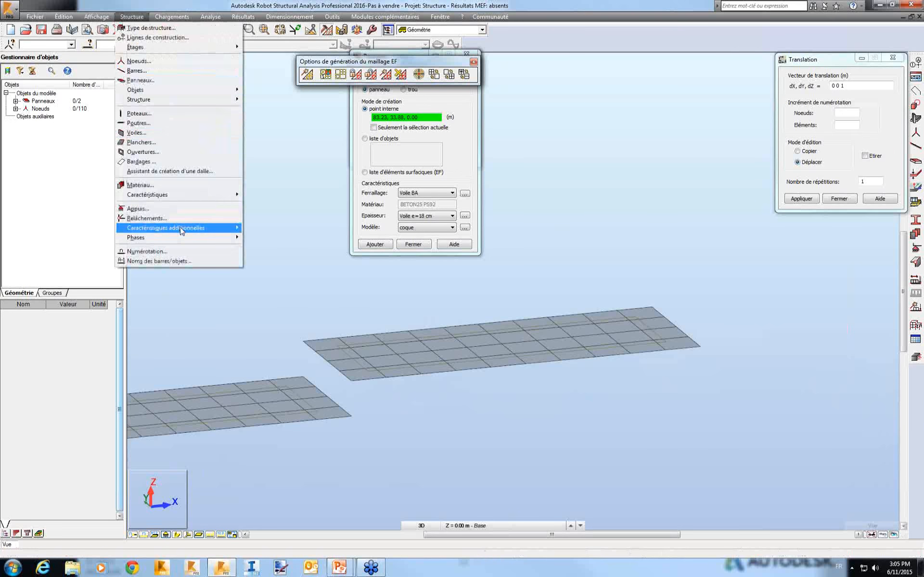
{"action": "mouse_move", "coordinate": [182, 230]}
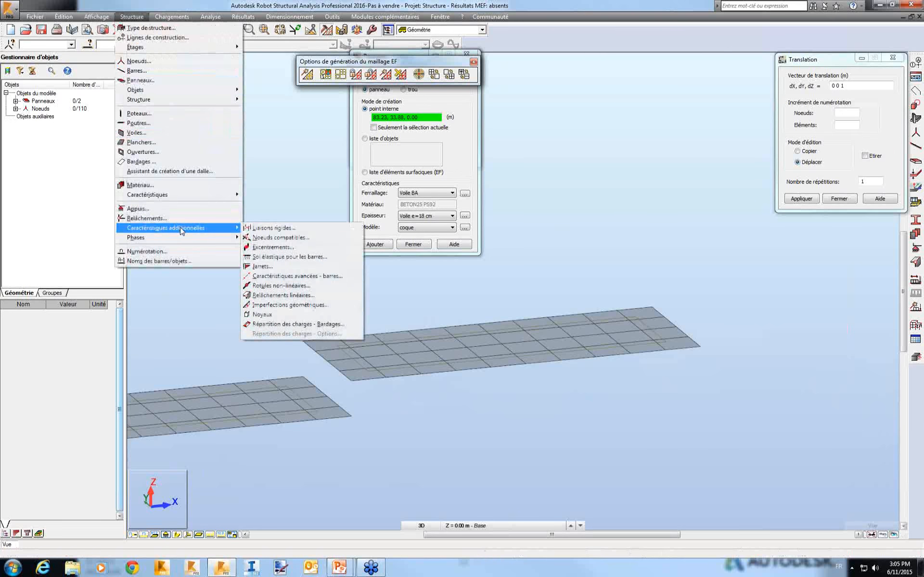
{"action": "left_click", "coordinate": [283, 229]}
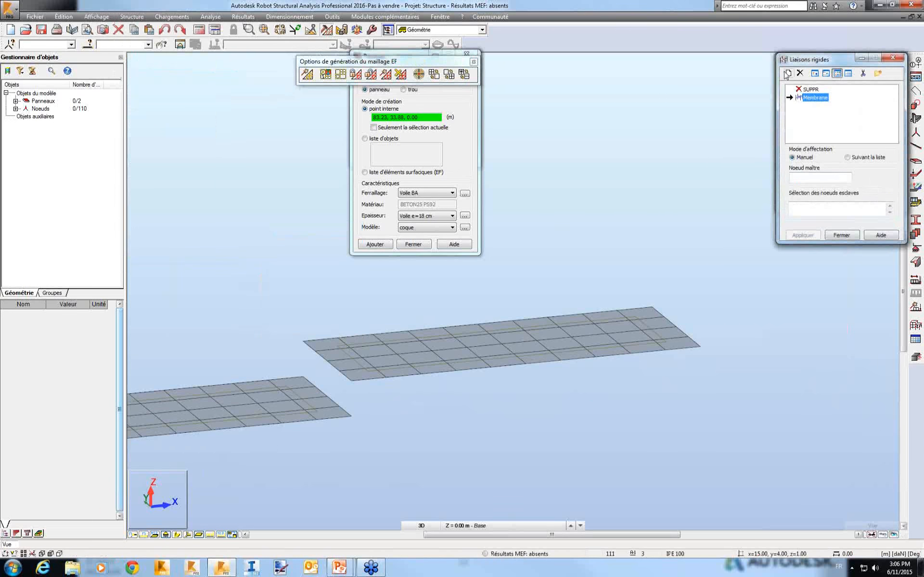
{"action": "left_click", "coordinate": [787, 74]}
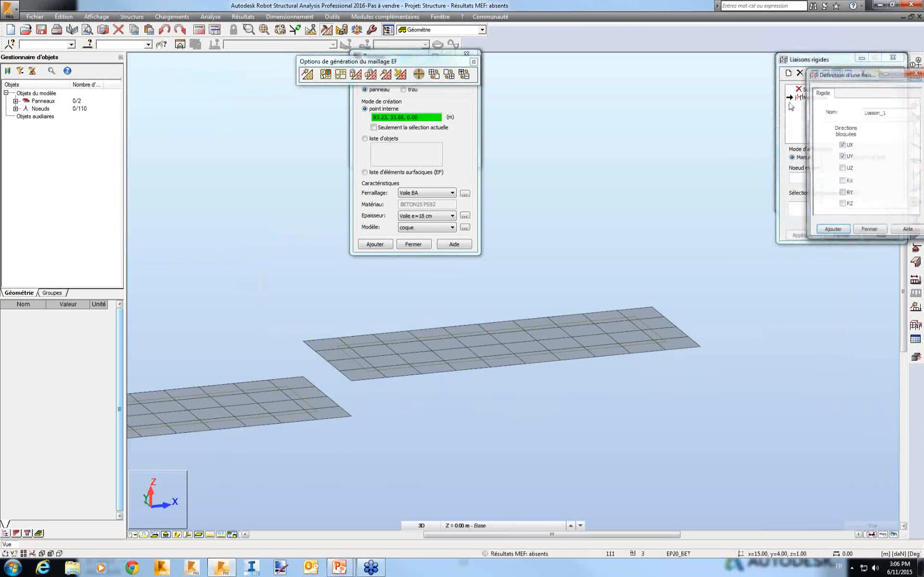
{"action": "left_click", "coordinate": [841, 182]}
{"action": "left_click", "coordinate": [842, 194]}
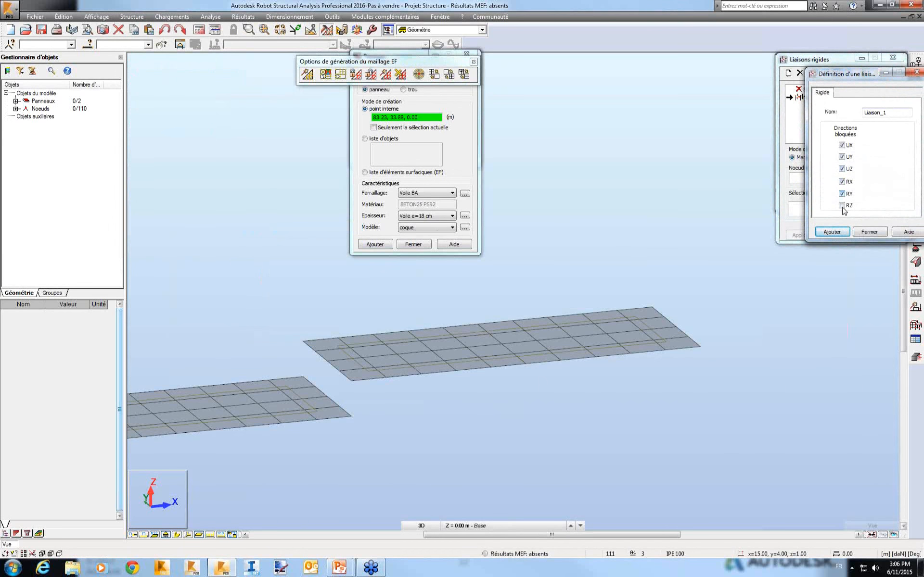
{"action": "left_click", "coordinate": [842, 205]}
{"action": "left_click", "coordinate": [832, 232]}
{"action": "left_click", "coordinate": [870, 232]}
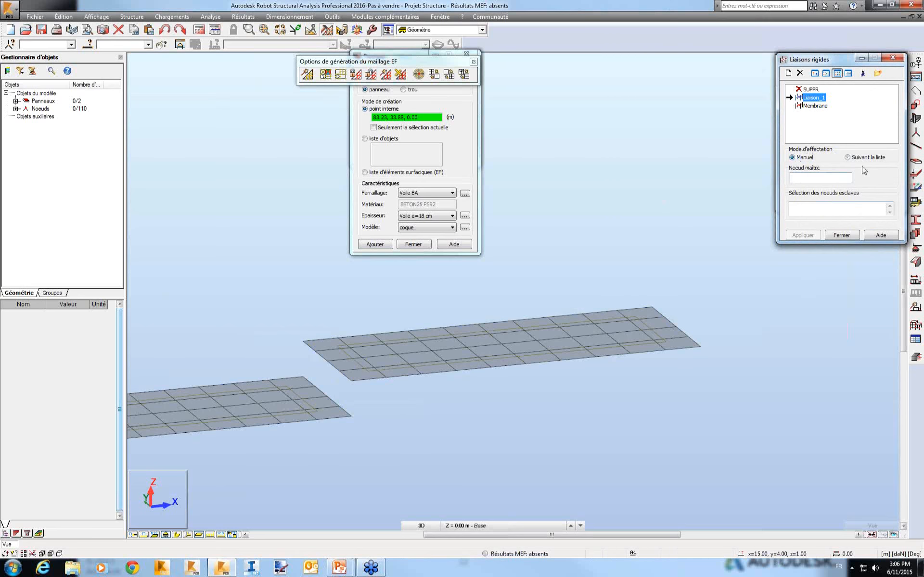
Set Liaison_1 to list-based assignment and pick the lower panel's edge nodes facing the upper panel, 2 3 14A16, as master nodes in front view.
{"action": "left_click", "coordinate": [848, 158]}
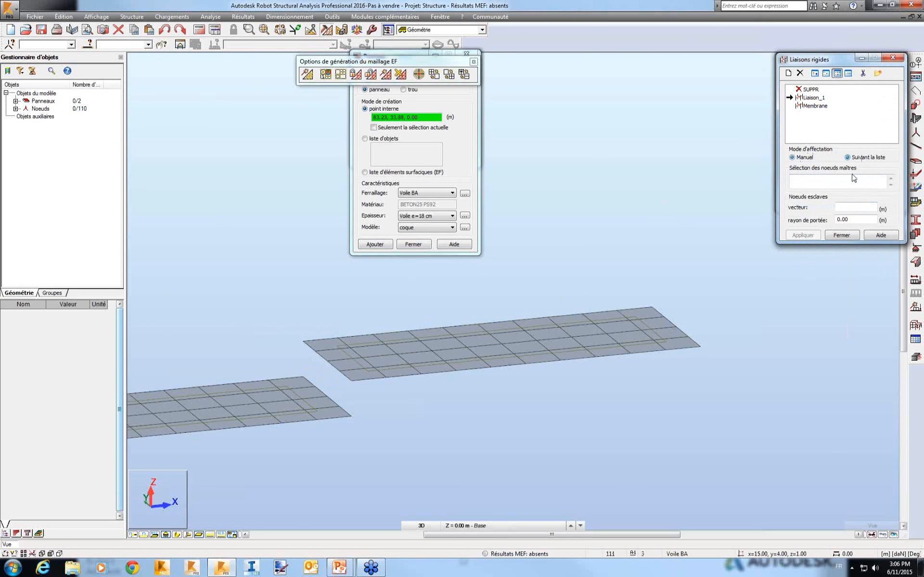
{"action": "left_click", "coordinate": [823, 185]}
{"action": "left_click_drag", "start_coordinate": [825, 60], "coordinate": [683, 65]}
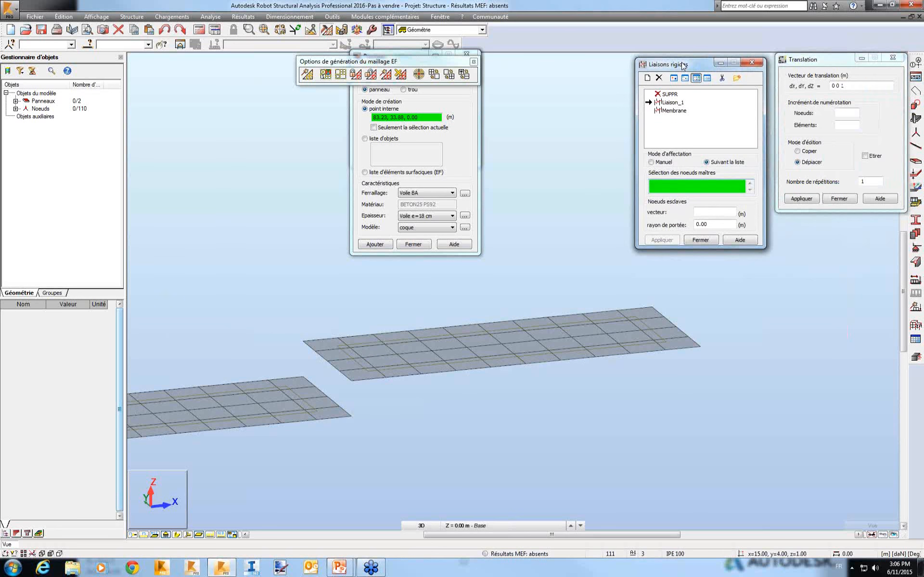
{"action": "left_click_drag", "start_coordinate": [806, 66], "coordinate": [779, 137]}
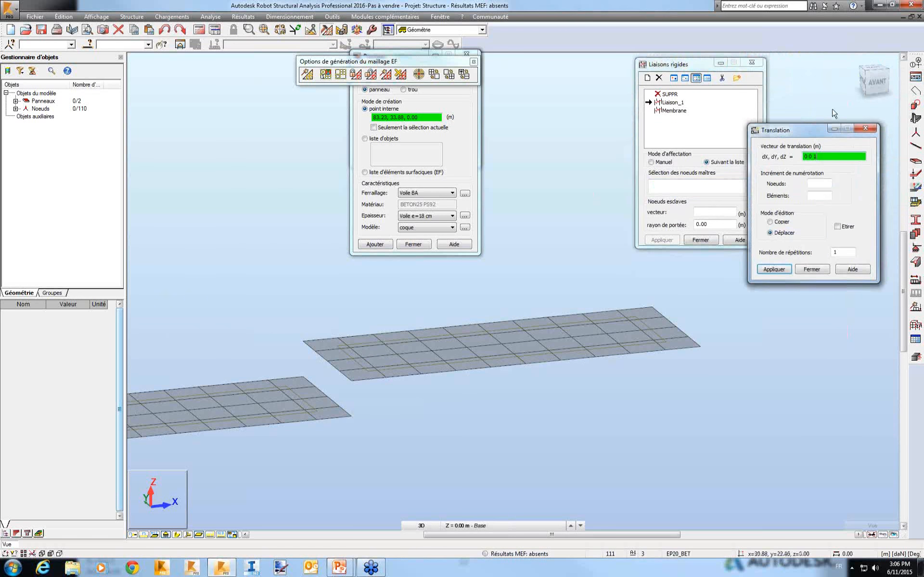
{"action": "left_click", "coordinate": [876, 84]}
{"action": "right_click", "coordinate": [242, 304]}
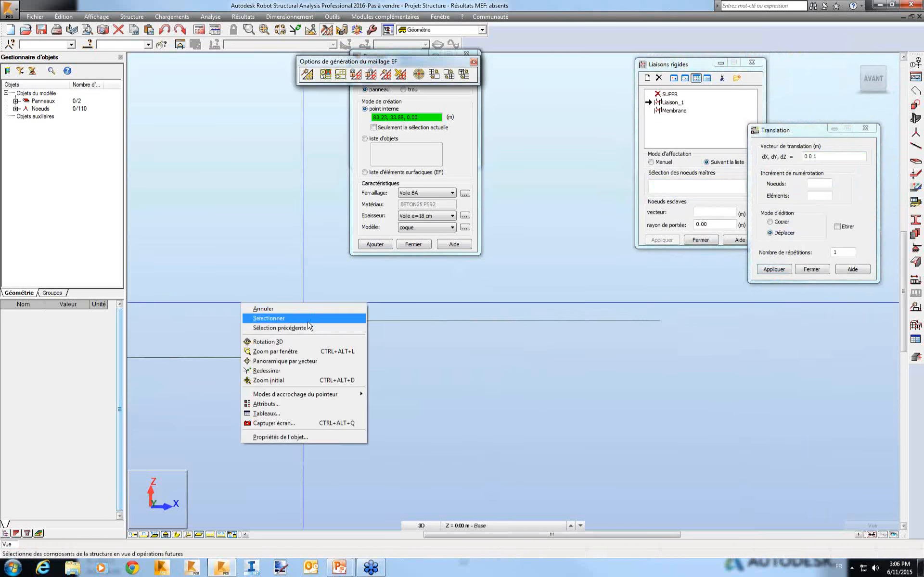
{"action": "left_click", "coordinate": [308, 321]}
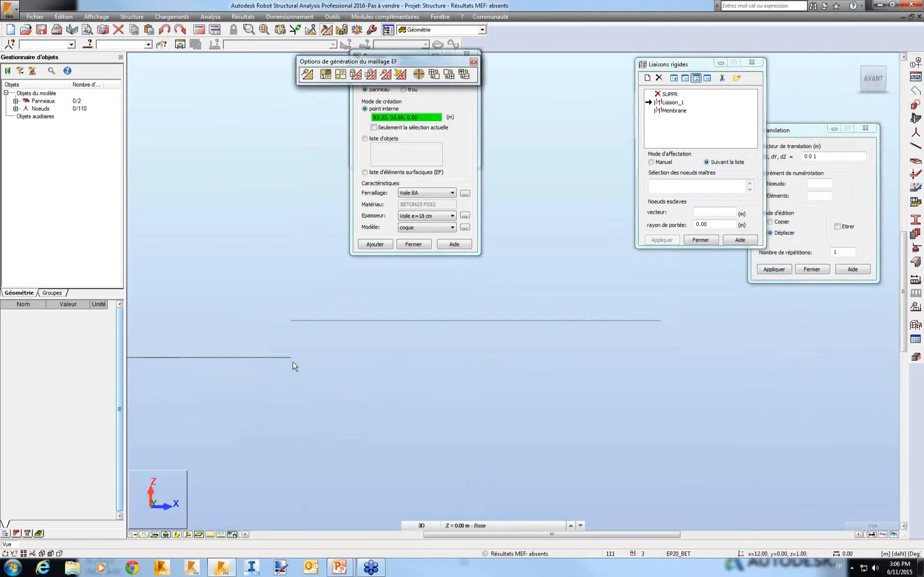
Inspect the selected lower panel and its edge nodes in 3D, and clear the selection in the model.
{"action": "right_click", "coordinate": [199, 296]}
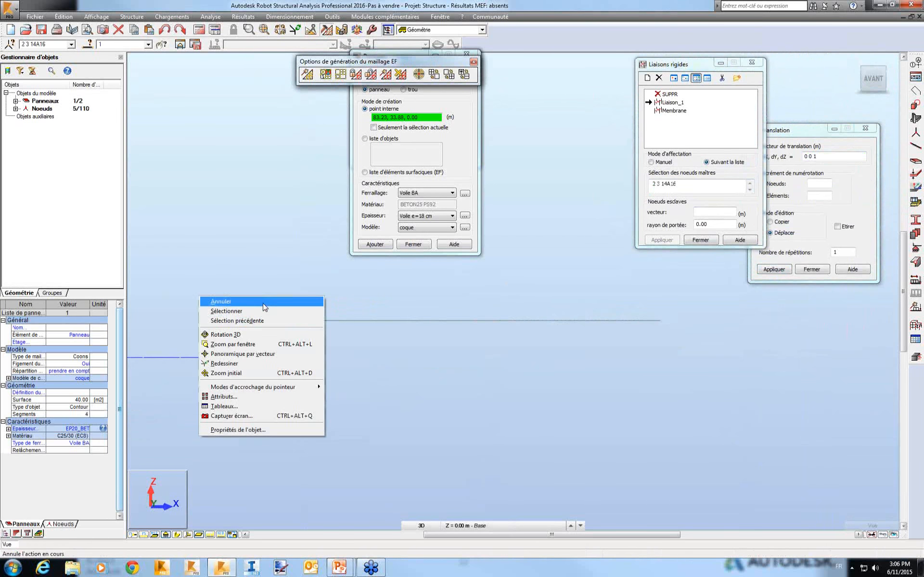
{"action": "left_click", "coordinate": [264, 332]}
{"action": "right_click", "coordinate": [266, 332]}
{"action": "left_click", "coordinate": [275, 348]}
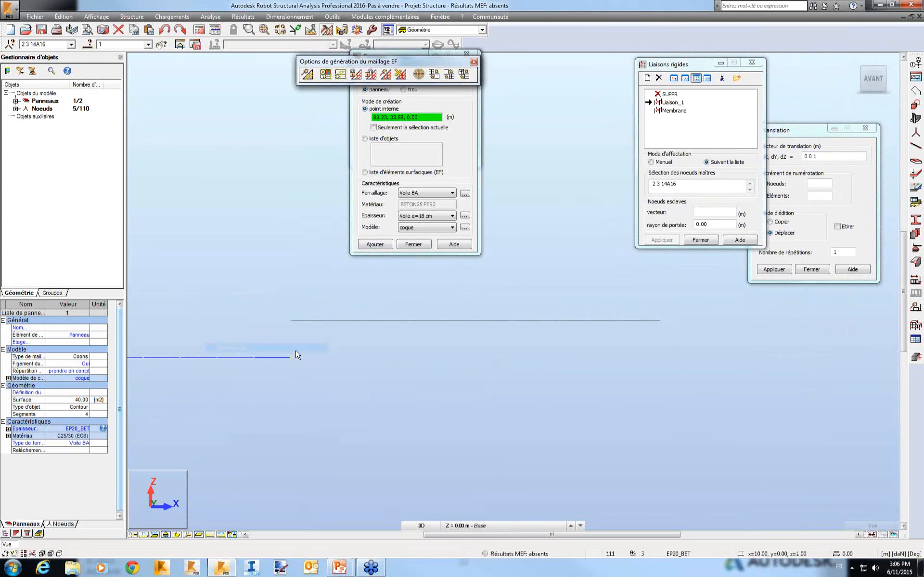
{"action": "left_click", "coordinate": [303, 366]}
{"action": "left_click", "coordinate": [289, 357]}
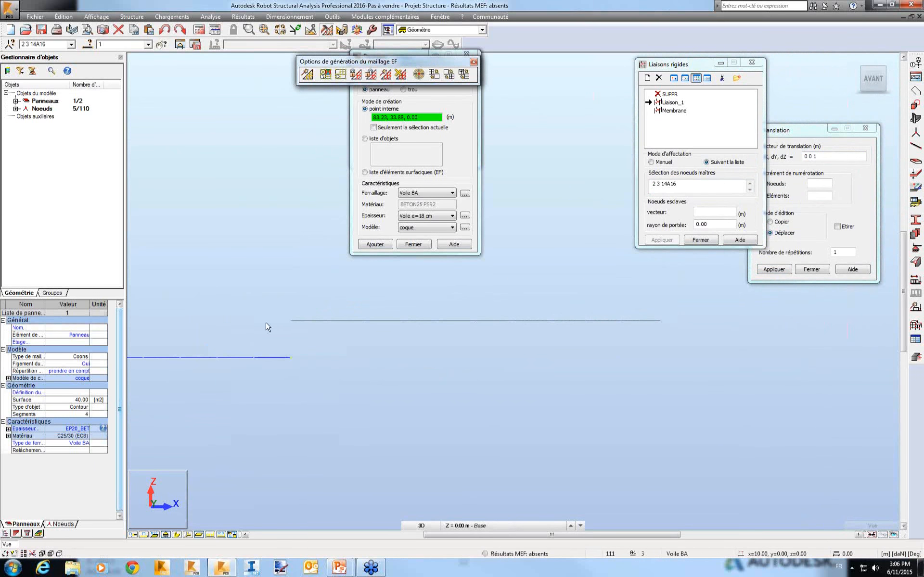
{"action": "right_click", "coordinate": [264, 326]}
{"action": "left_click", "coordinate": [267, 363]}
{"action": "left_click_drag", "start_coordinate": [272, 352], "coordinate": [270, 334]}
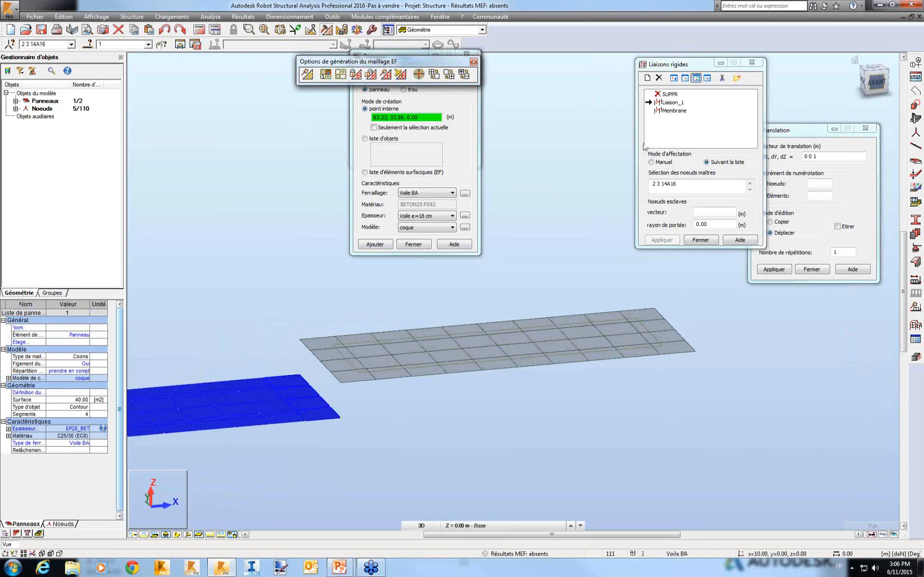
{"action": "key", "text": "Escape"}
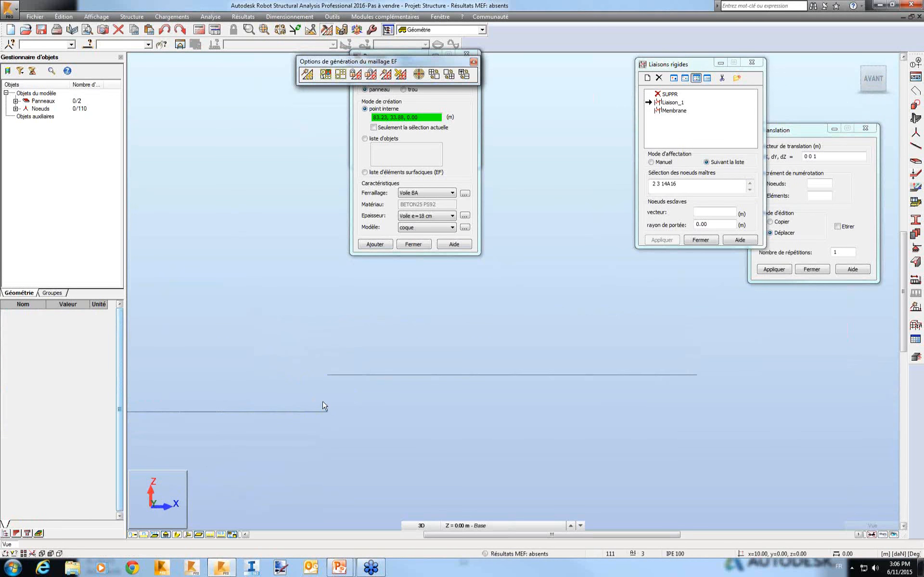
Reselect nodes 2 3 14A16 as Liaison_1 masters and apply the rigid links with slave vector 0 0 1 and a range radius of 1 m.
{"action": "left_click_drag", "start_coordinate": [323, 407], "coordinate": [394, 428]}
{"action": "left_click", "coordinate": [688, 188]}
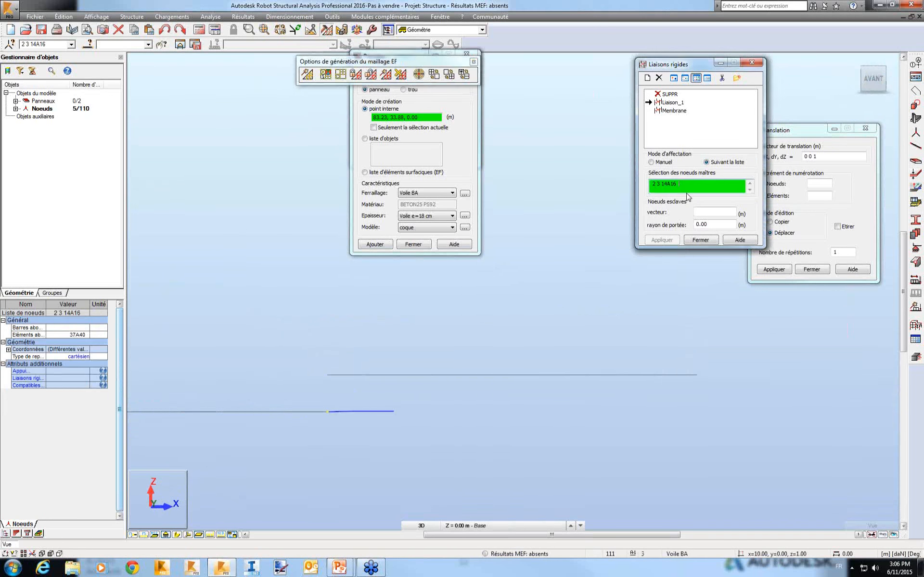
{"action": "left_click", "coordinate": [709, 211]}
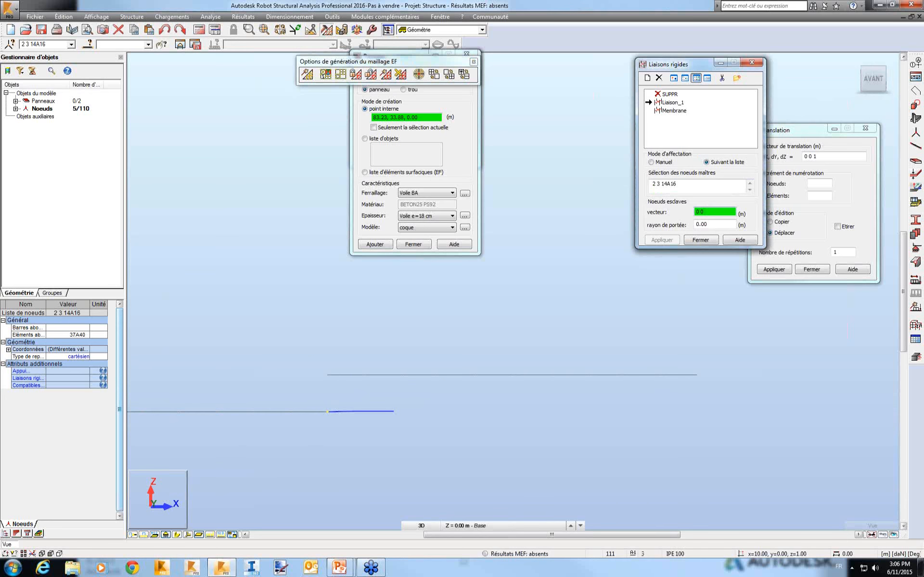
{"action": "key", "text": "Tab"}
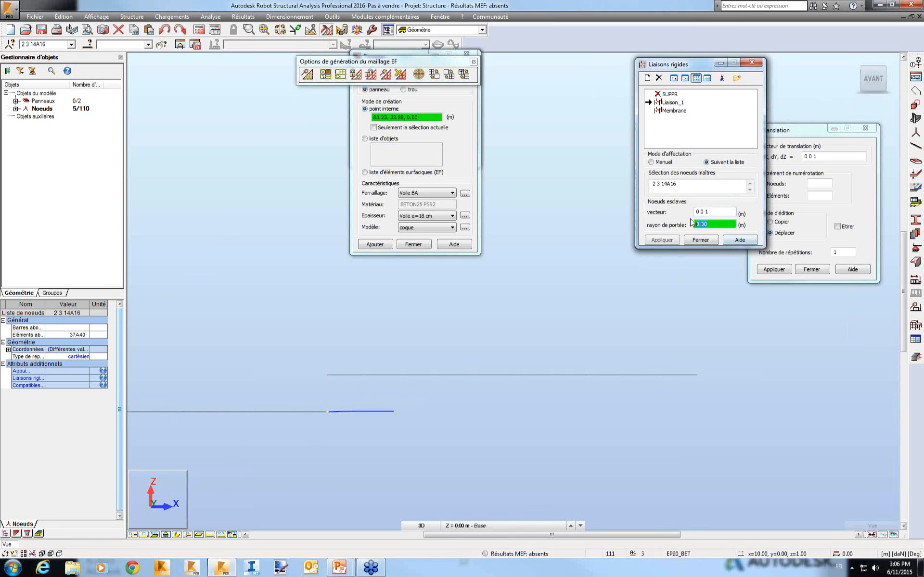
{"action": "type", "text": "1"}
{"action": "key", "text": "Return"}
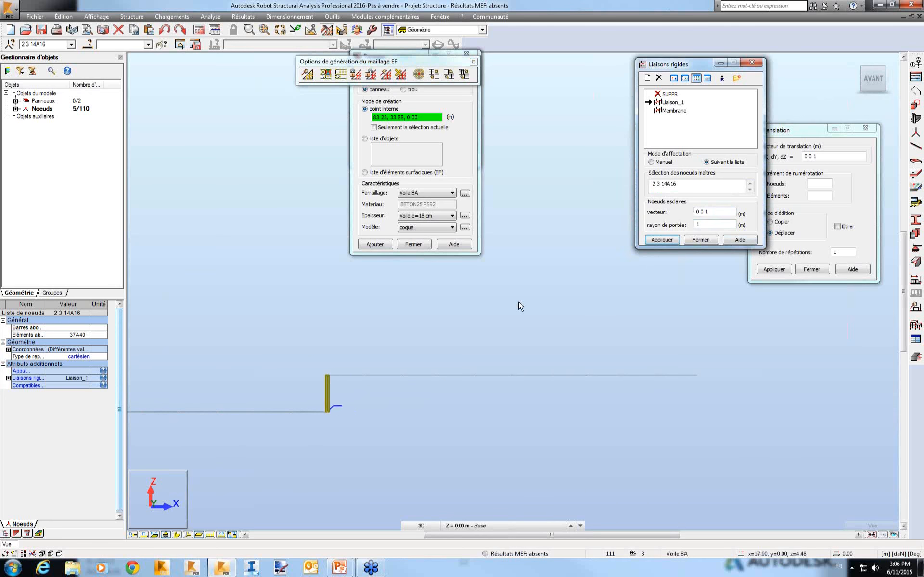
Examine in 3D the rigid links between the adjoining edges of the two panels.
{"action": "right_click", "coordinate": [366, 321]}
{"action": "left_click", "coordinate": [366, 361]}
{"action": "left_click_drag", "start_coordinate": [368, 348], "coordinate": [438, 377]}
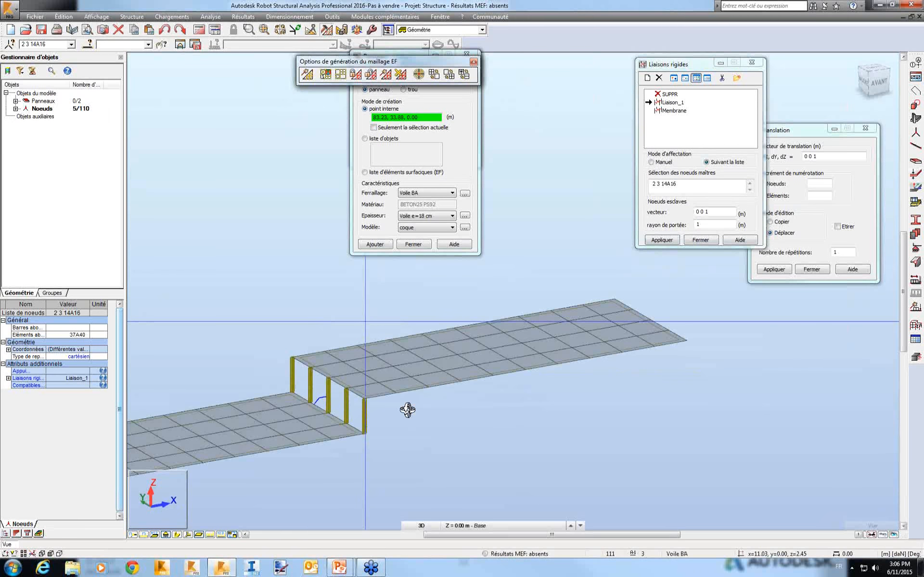
{"action": "left_click_drag", "start_coordinate": [406, 406], "coordinate": [412, 348]}
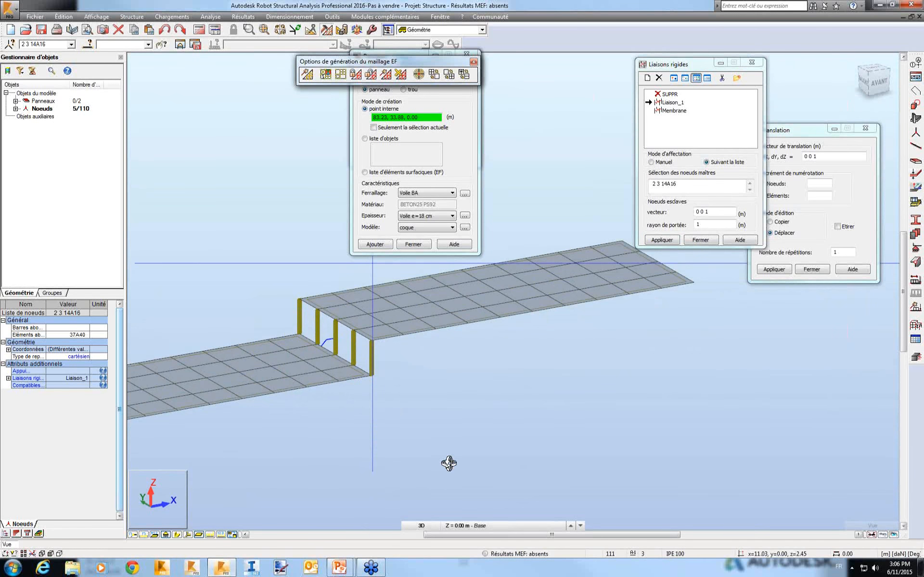
{"action": "mouse_move", "coordinate": [339, 568]}
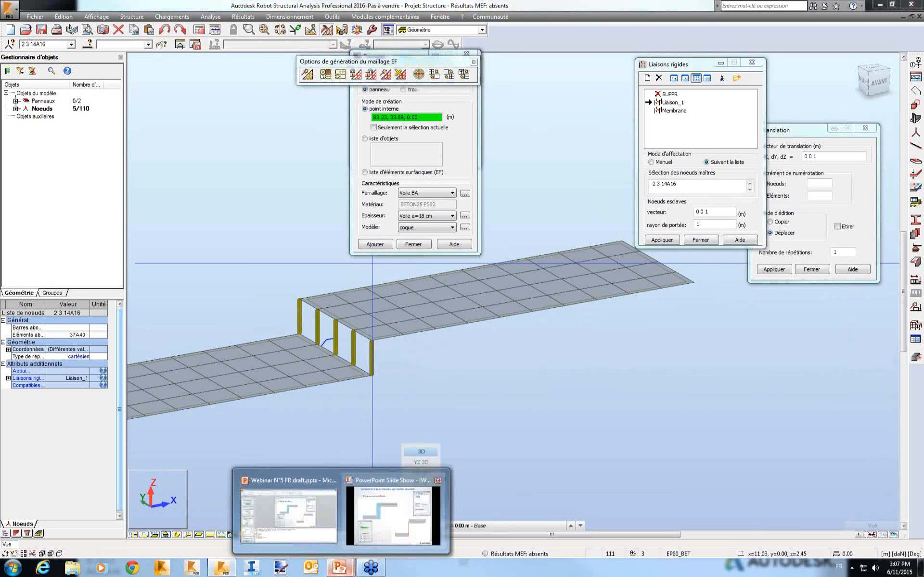
{"action": "left_click", "coordinate": [392, 515]}
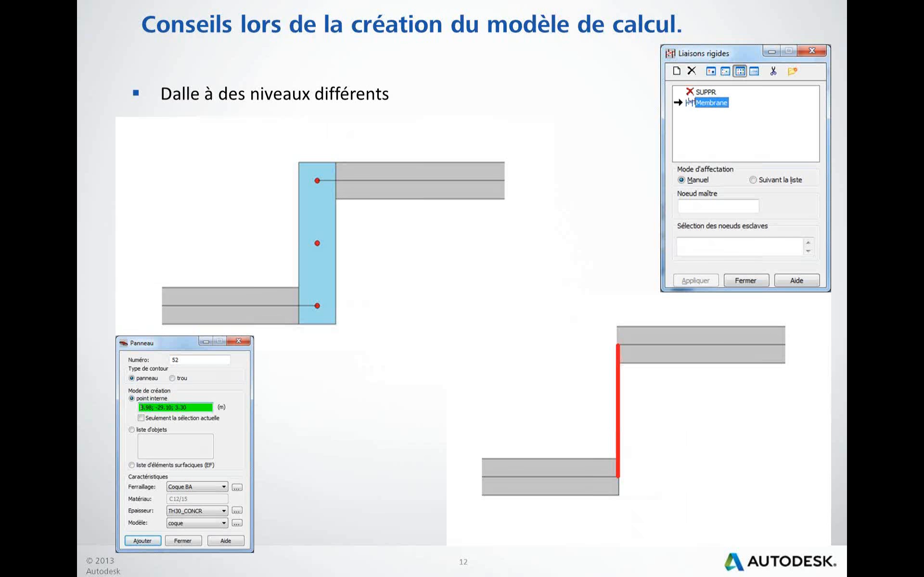
{"action": "key", "text": "Right"}
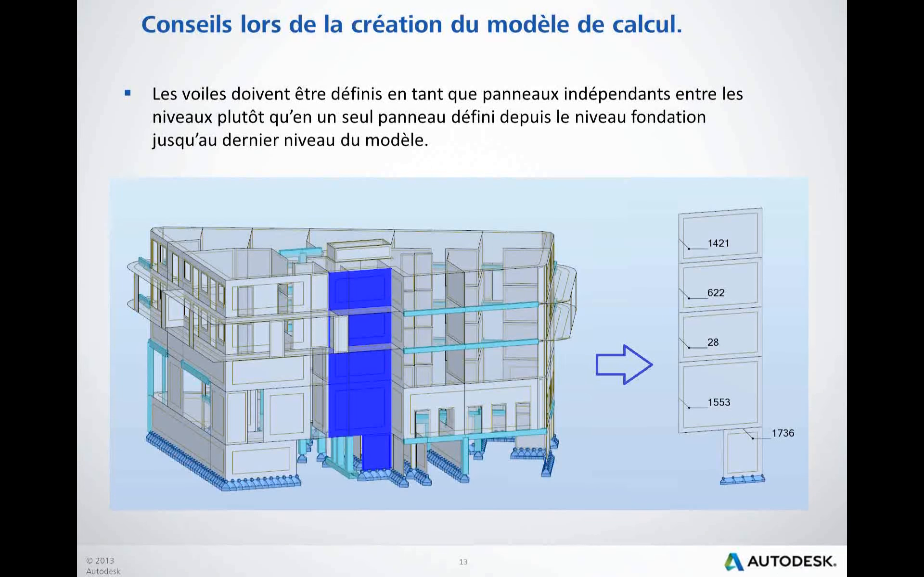
{"action": "key", "text": "Right"}
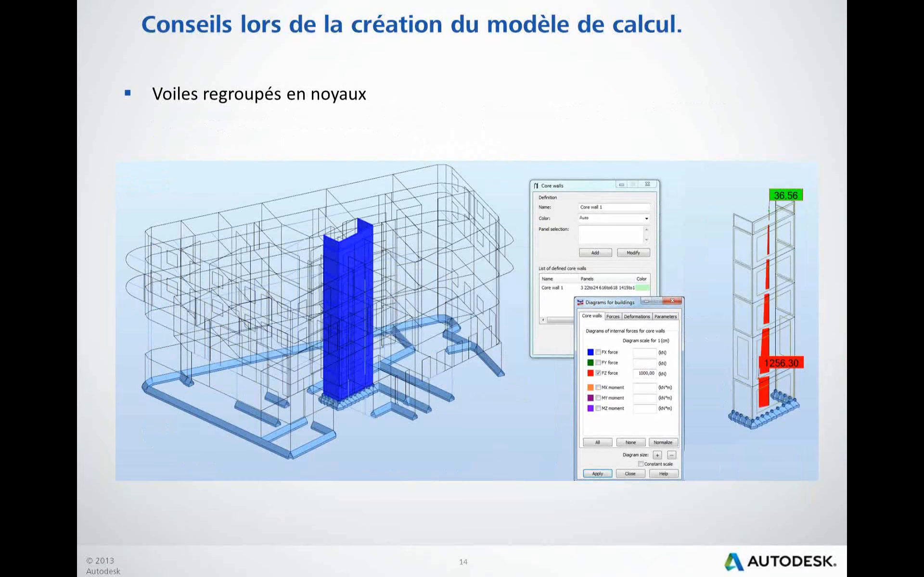
Switch back to Robot Structural Analysis and open the recent project Web4 Mod12 statyka.rtd without saving the changes to Structure.
{"action": "key", "text": "alt+Tab"}
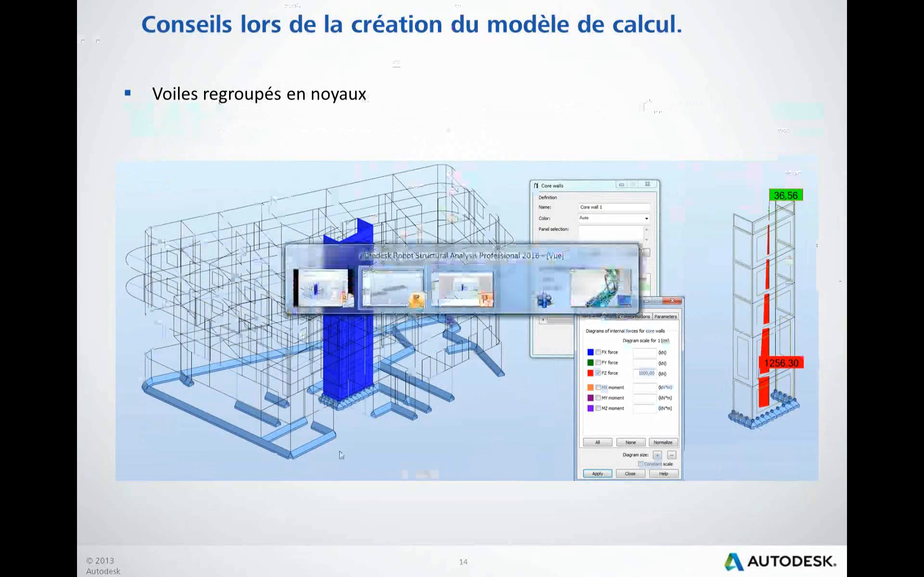
{"action": "left_click", "coordinate": [34, 17]}
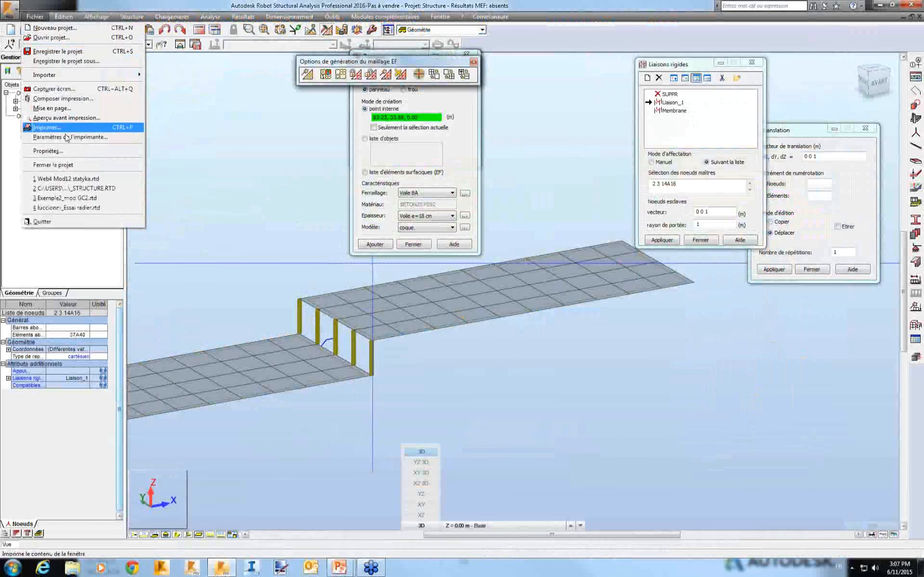
{"action": "left_click", "coordinate": [75, 180]}
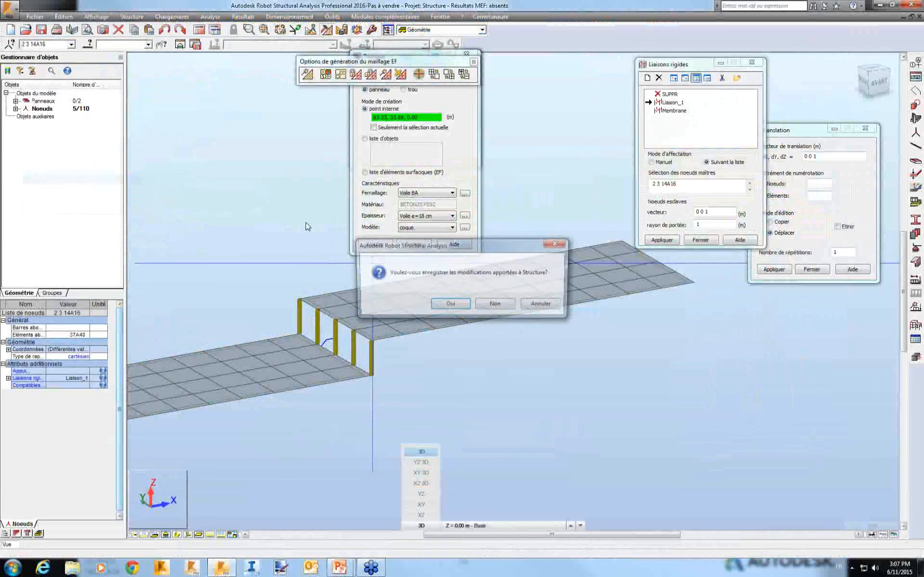
{"action": "left_click", "coordinate": [498, 305]}
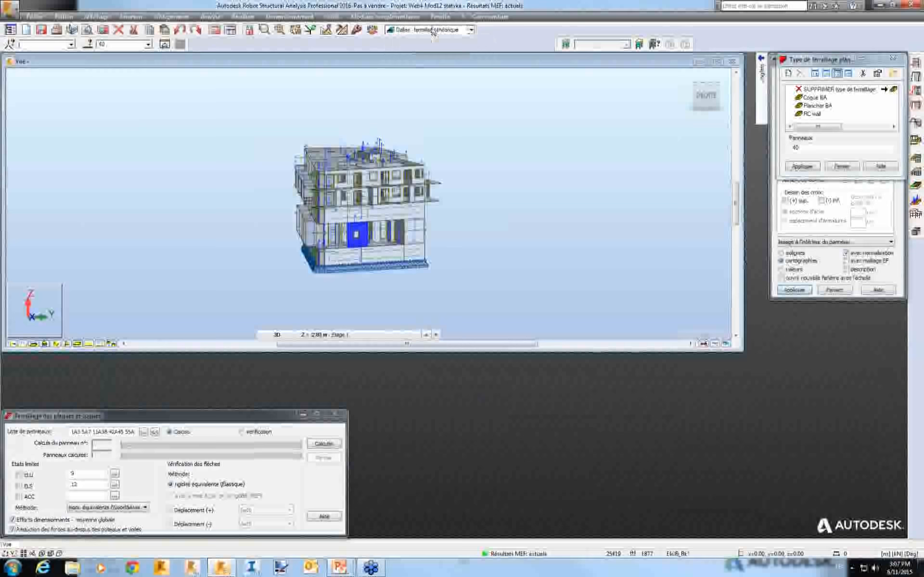
Activate the Géométrie layout, clear the panel selection and turn the building to an oblique 3D view.
{"action": "left_click", "coordinate": [430, 30]}
{"action": "left_click", "coordinate": [425, 47]}
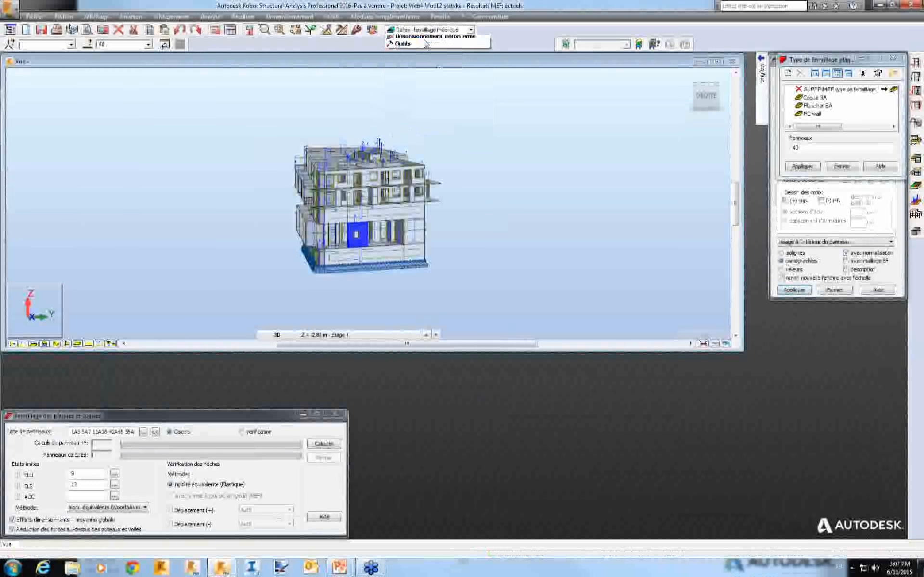
{"action": "left_click", "coordinate": [422, 48]}
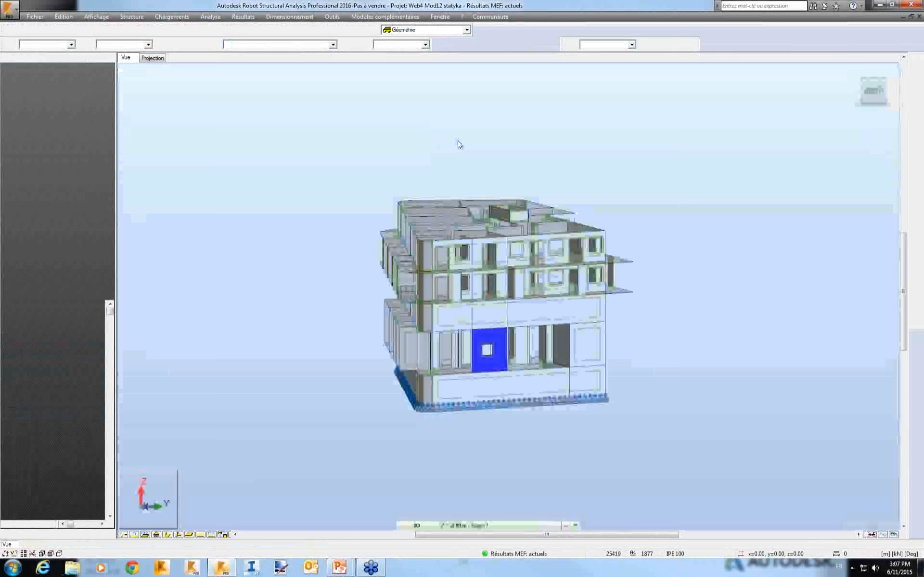
{"action": "right_click", "coordinate": [457, 142]}
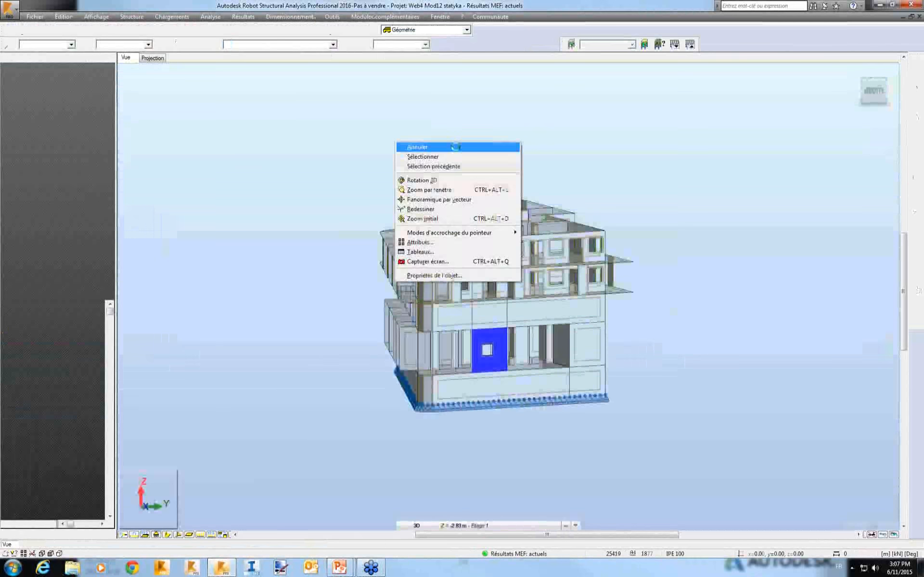
{"action": "left_click", "coordinate": [444, 180]}
{"action": "left_click_drag", "start_coordinate": [430, 160], "coordinate": [362, 145]}
{"action": "right_click", "coordinate": [361, 136]}
{"action": "left_click", "coordinate": [460, 146]}
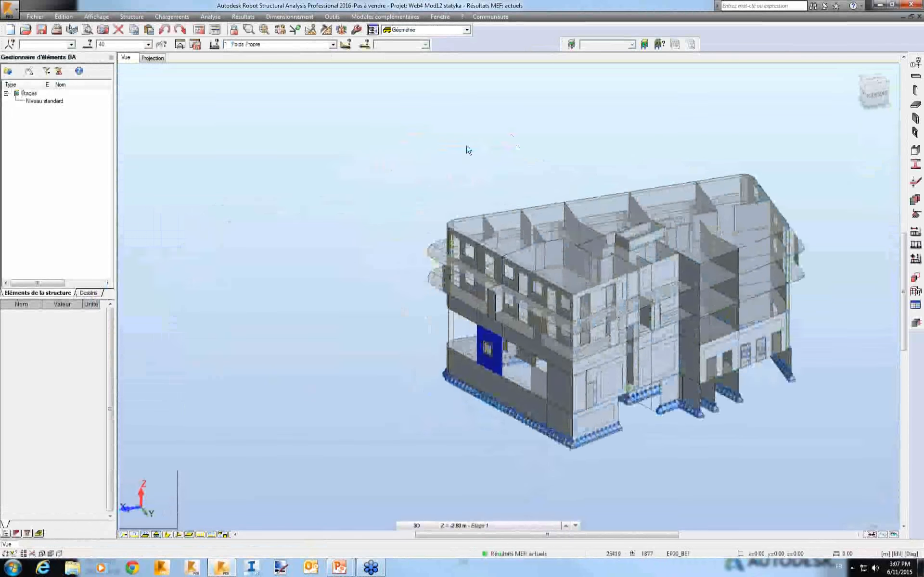
{"action": "left_click", "coordinate": [494, 141]}
{"action": "middle_click_drag", "start_coordinate": [506, 139], "coordinate": [410, 133]}
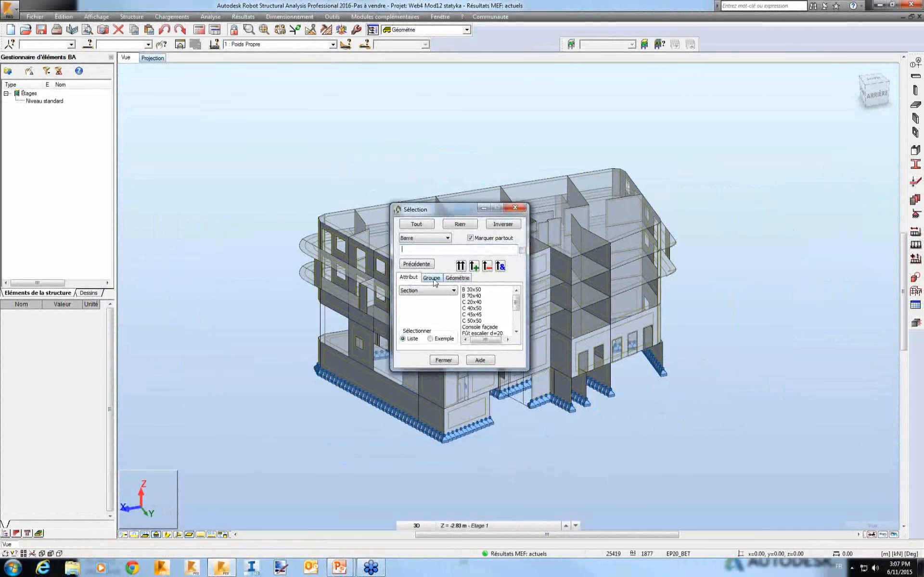
Select all panels whose Noyau attribute is Core wall 1, and section the building view to expose the core.
{"action": "left_click_drag", "start_coordinate": [431, 211], "coordinate": [256, 168]}
{"action": "left_click", "coordinate": [250, 238]}
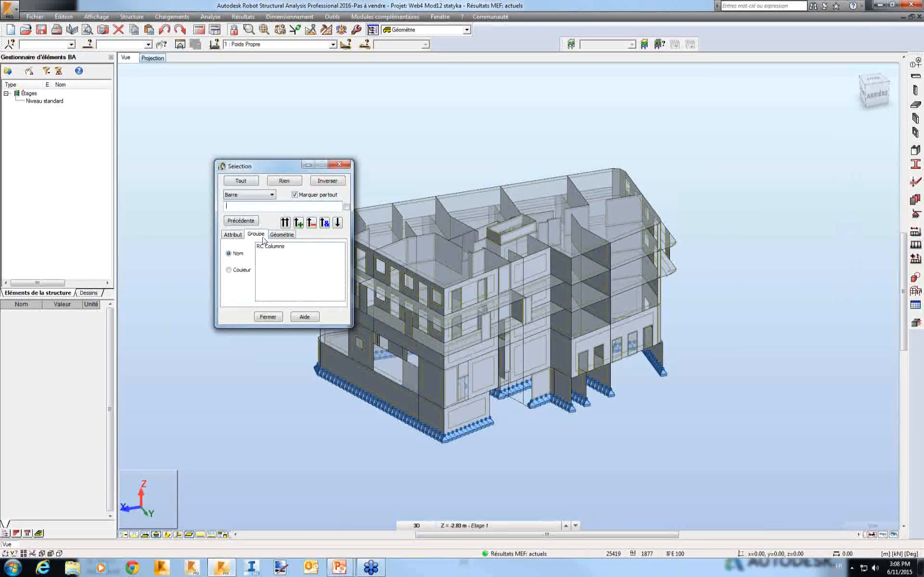
{"action": "left_click", "coordinate": [236, 235]}
{"action": "left_click", "coordinate": [248, 194]}
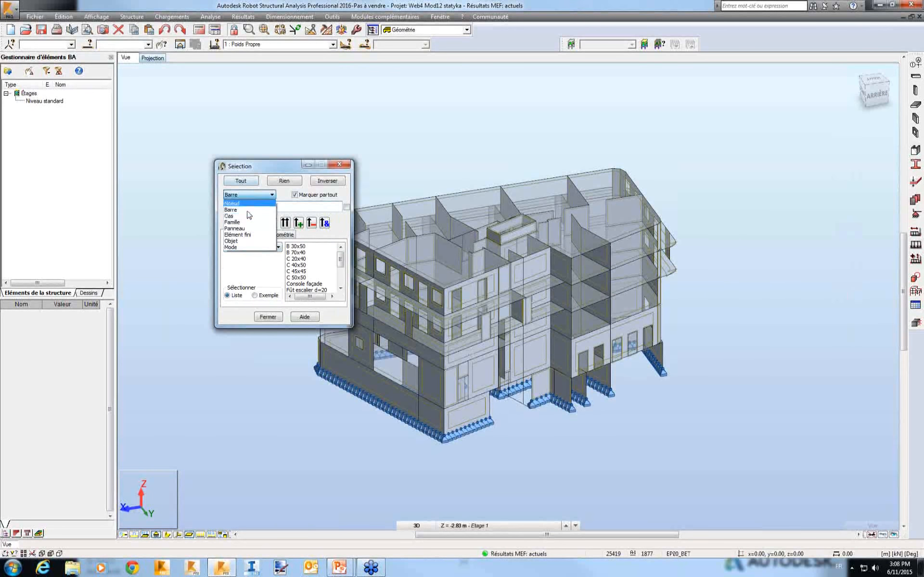
{"action": "left_click", "coordinate": [247, 247]}
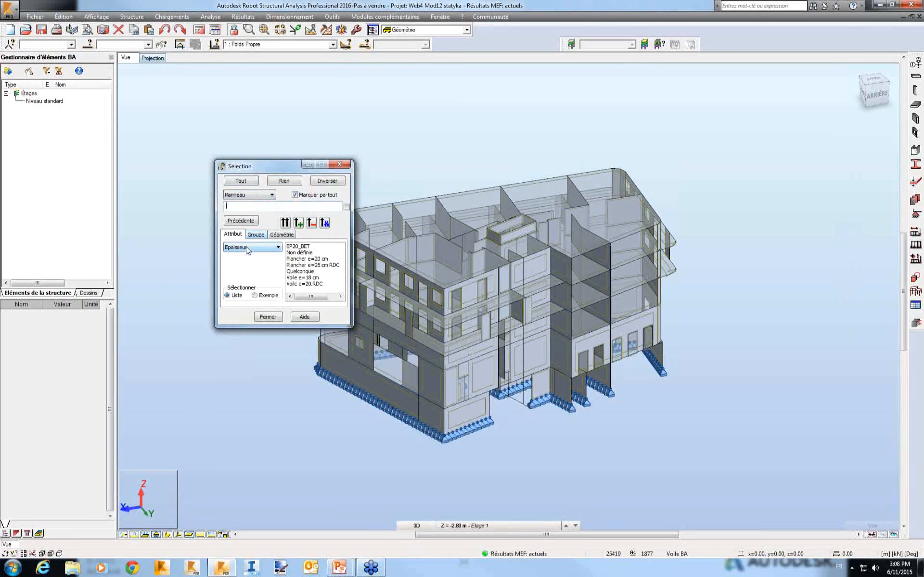
{"action": "left_click", "coordinate": [247, 248]}
{"action": "left_click", "coordinate": [250, 285]}
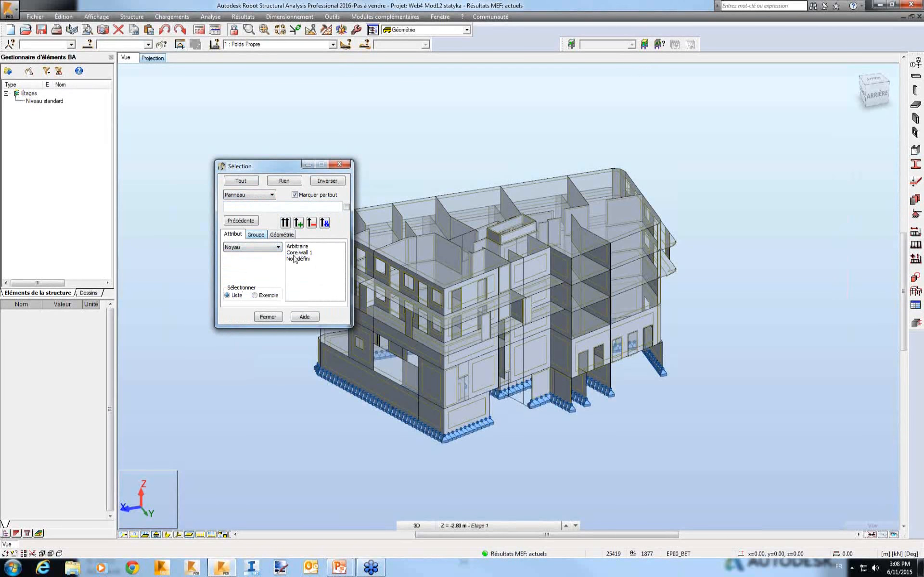
{"action": "left_click", "coordinate": [301, 253]}
{"action": "left_click", "coordinate": [285, 223]}
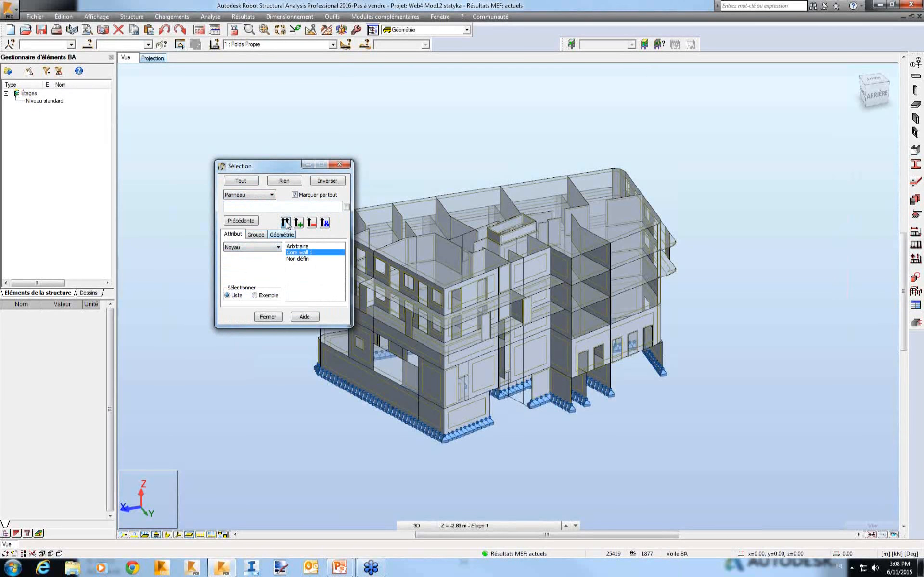
{"action": "left_click", "coordinate": [887, 534]}
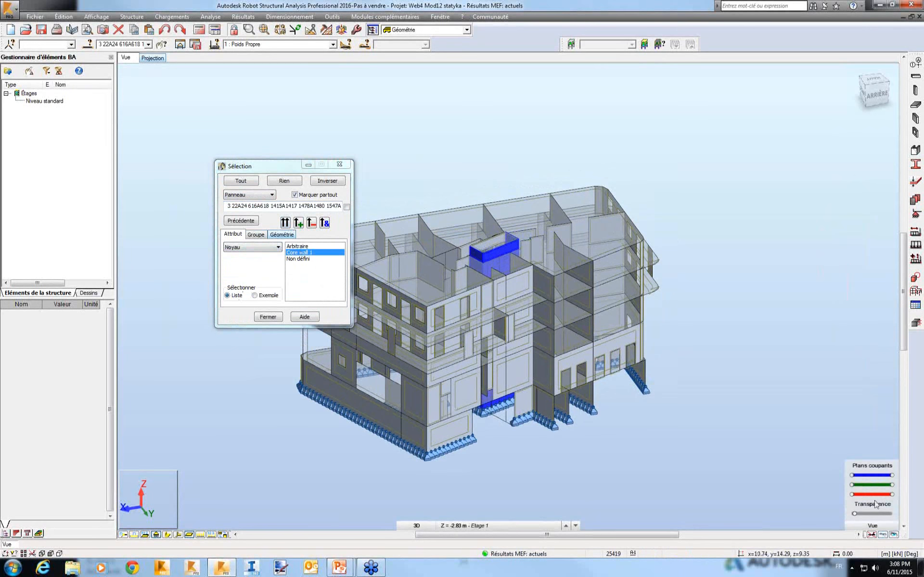
{"action": "left_click_drag", "start_coordinate": [890, 485], "coordinate": [874, 485]}
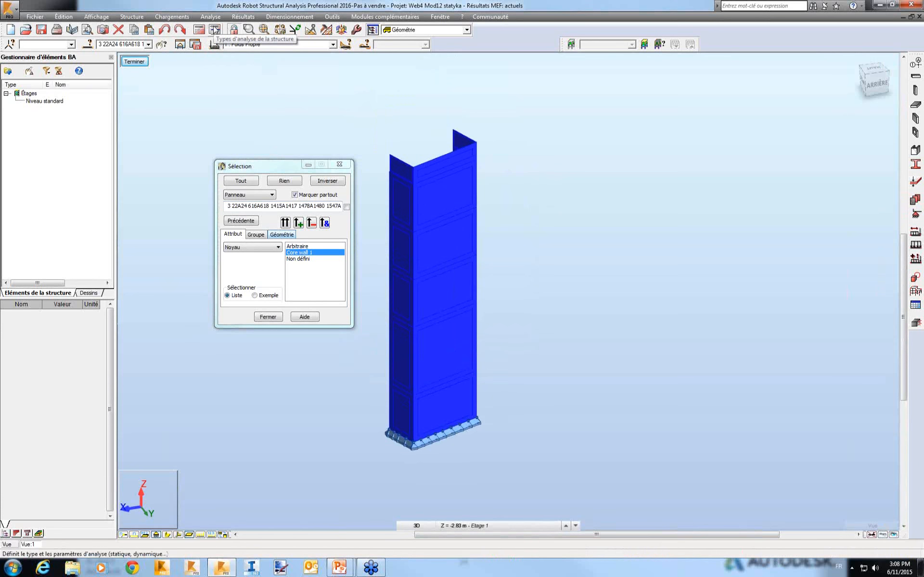
Review the core wall definition and its panel list in the Noyaux settings, and close the core and selection dialogs.
{"action": "left_click", "coordinate": [130, 17]}
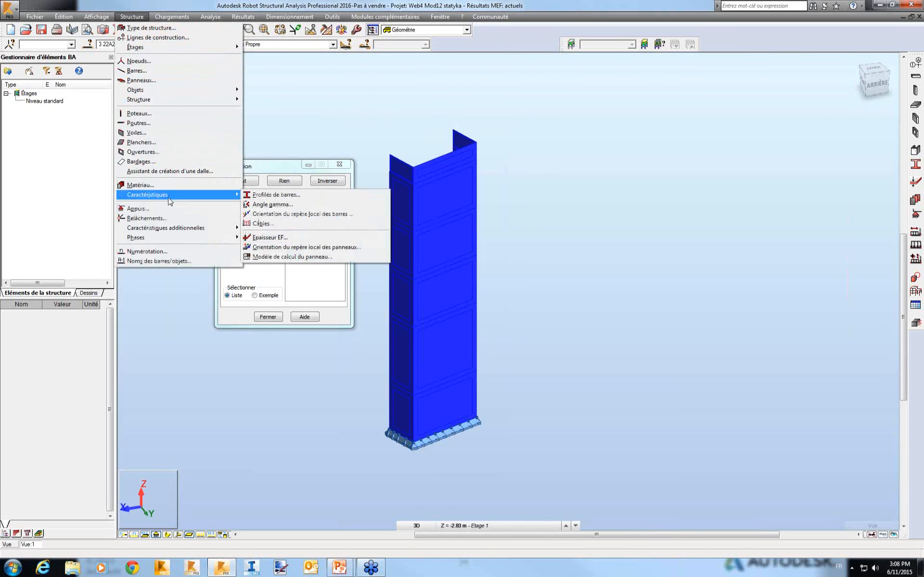
{"action": "mouse_move", "coordinate": [174, 227]}
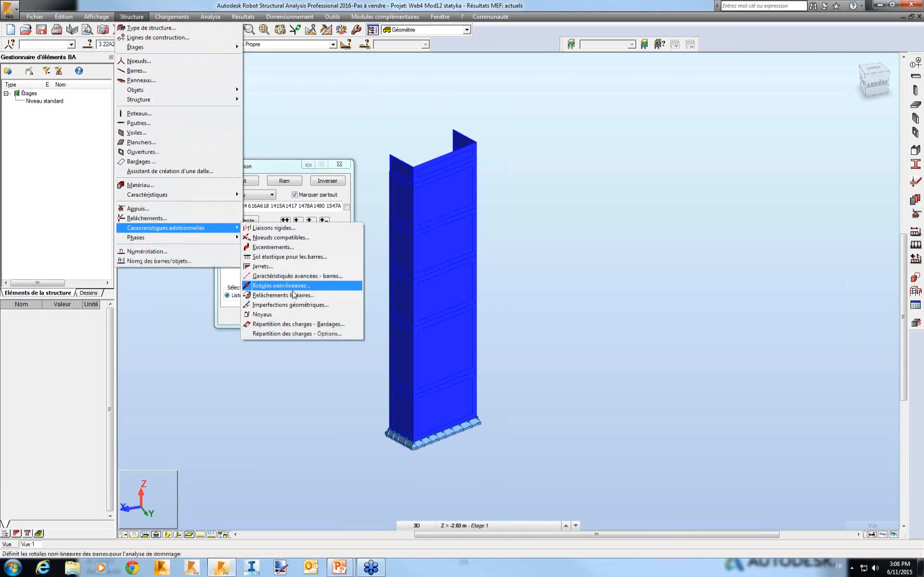
{"action": "left_click", "coordinate": [264, 314]}
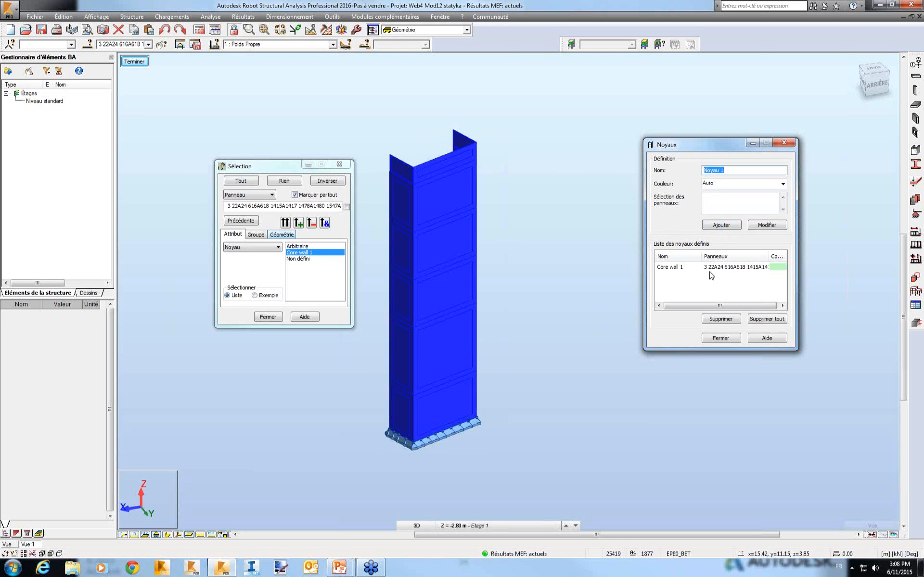
{"action": "left_click", "coordinate": [784, 143]}
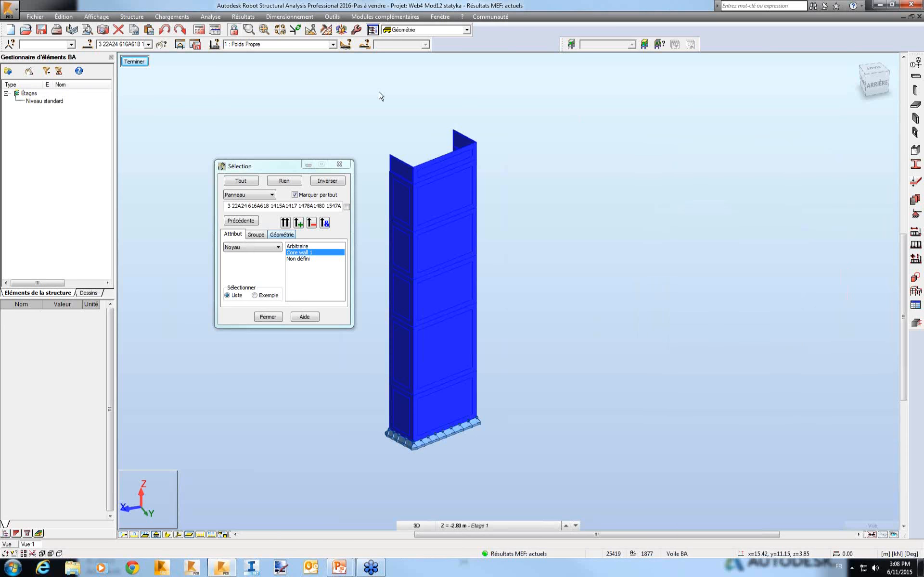
{"action": "left_click", "coordinate": [338, 165]}
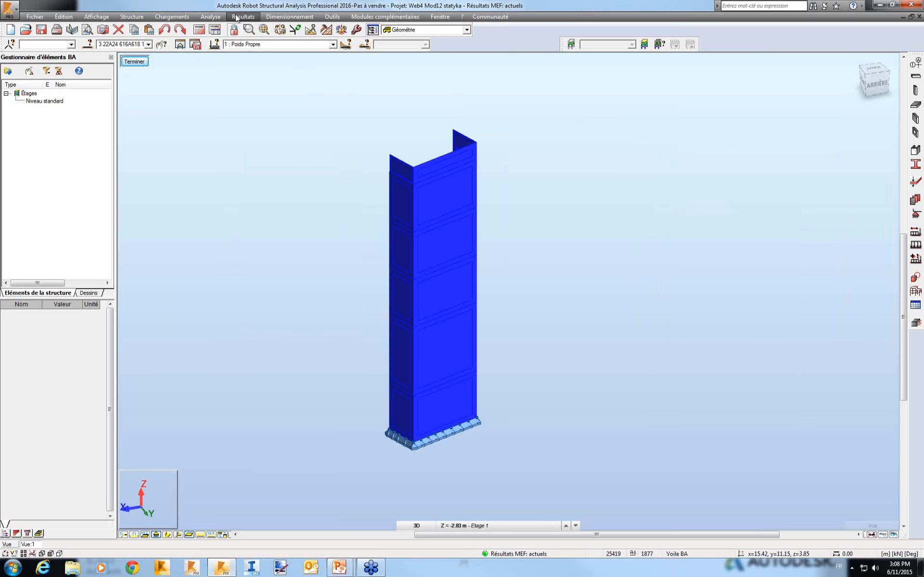
Display the Force FZ building diagram for Core wall 1 with description labels, and turn the core to expose its open side.
{"action": "left_click", "coordinate": [243, 17]}
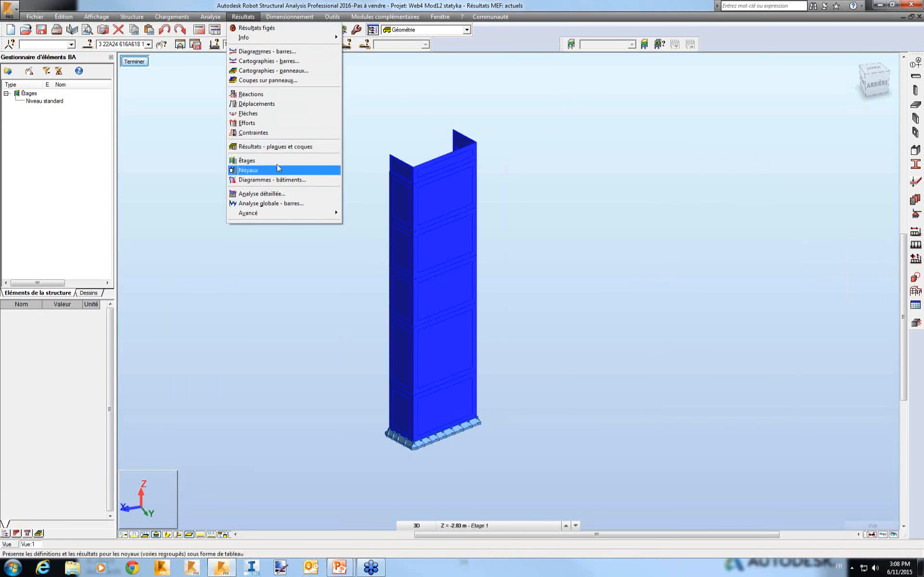
{"action": "left_click", "coordinate": [279, 180]}
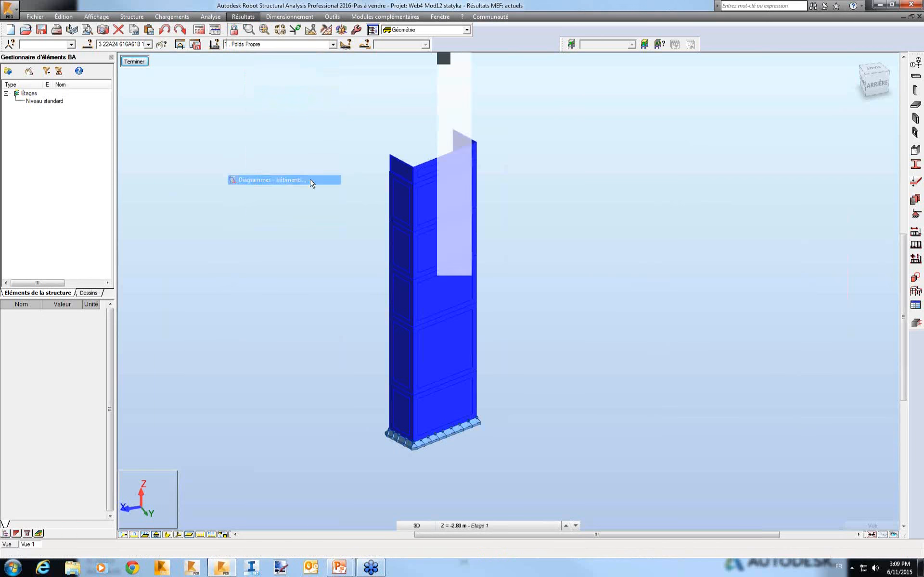
{"action": "left_click_drag", "start_coordinate": [520, 62], "coordinate": [666, 63]}
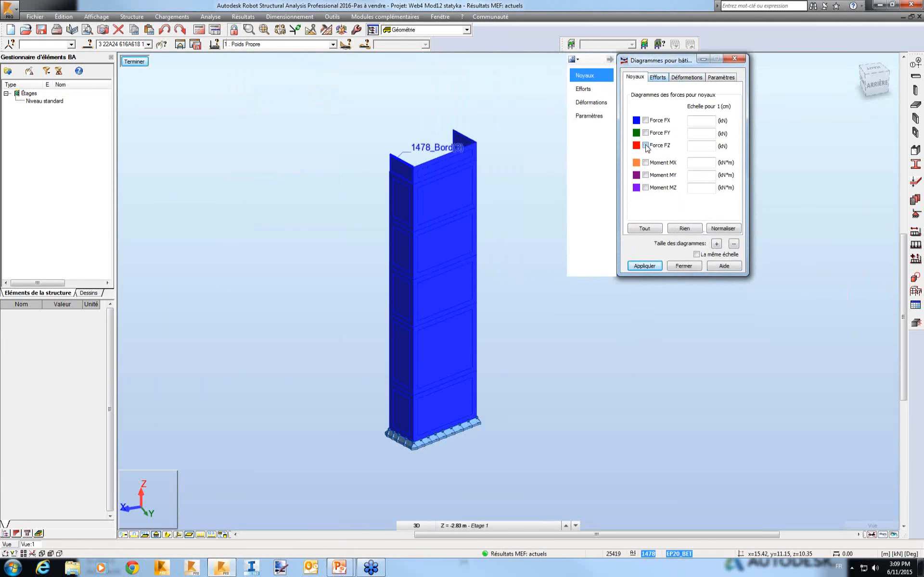
{"action": "left_click", "coordinate": [732, 78]}
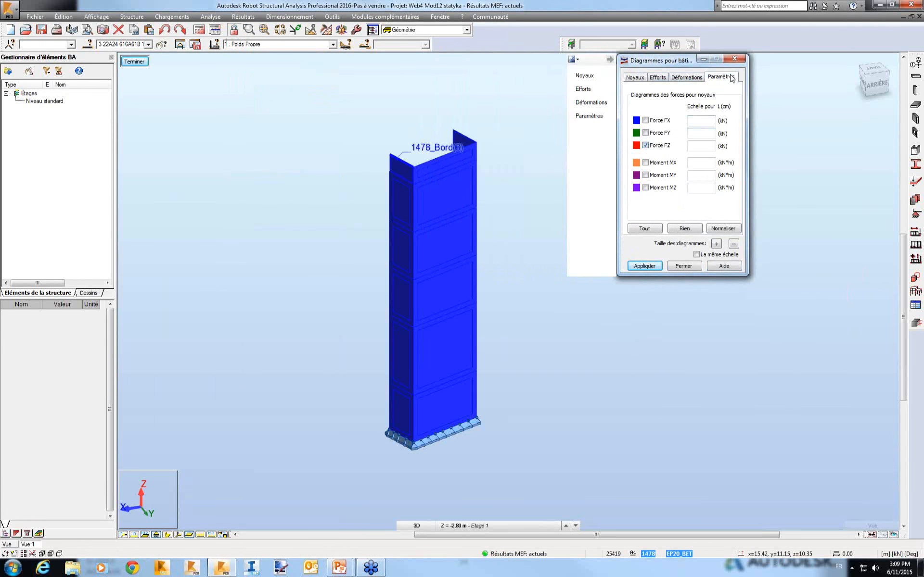
{"action": "left_click", "coordinate": [675, 122]}
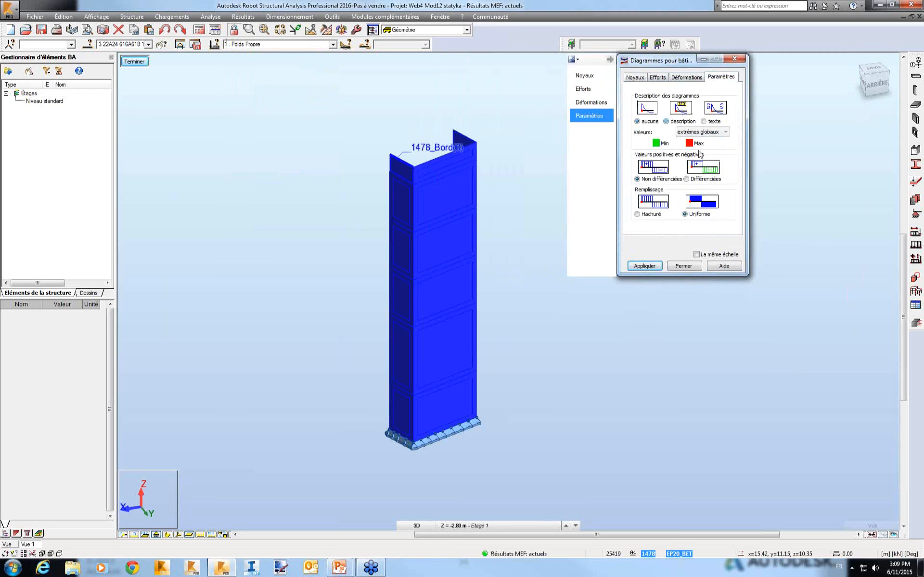
{"action": "left_click", "coordinate": [645, 267]}
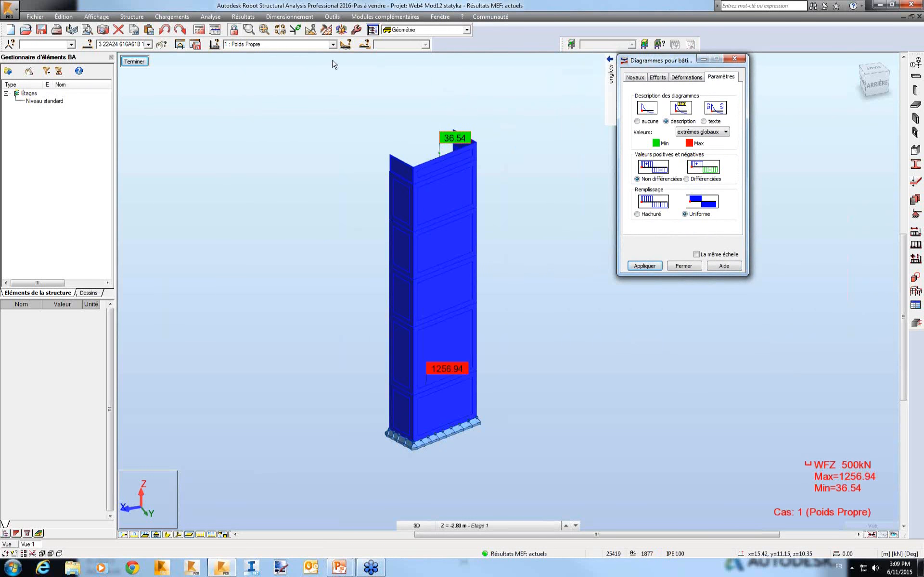
{"action": "right_click", "coordinate": [288, 129]}
{"action": "left_click", "coordinate": [298, 171]}
{"action": "left_click_drag", "start_coordinate": [299, 171], "coordinate": [425, 187]}
{"action": "scroll", "coordinate": [472, 203], "scroll_direction": "up", "scroll_amount": 1}
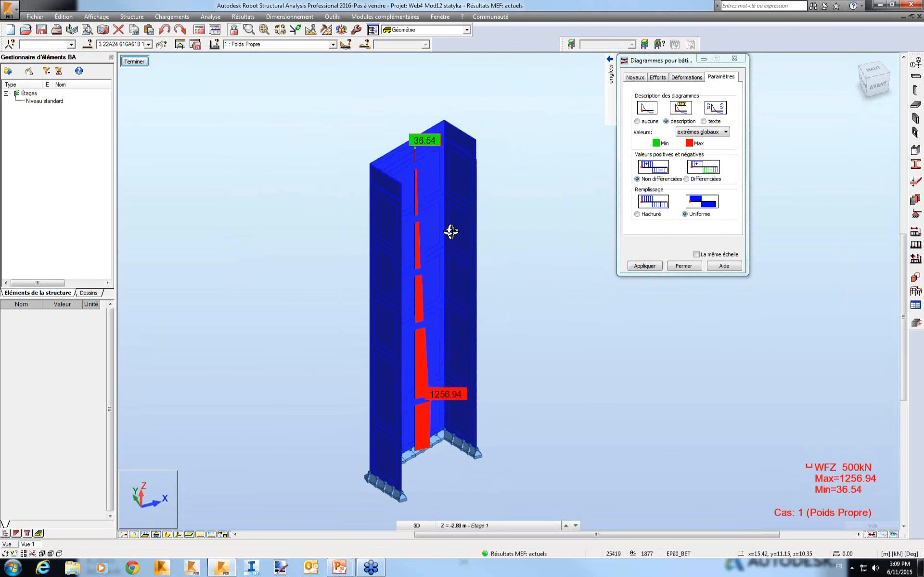
{"action": "left_click_drag", "start_coordinate": [449, 238], "coordinate": [433, 233]}
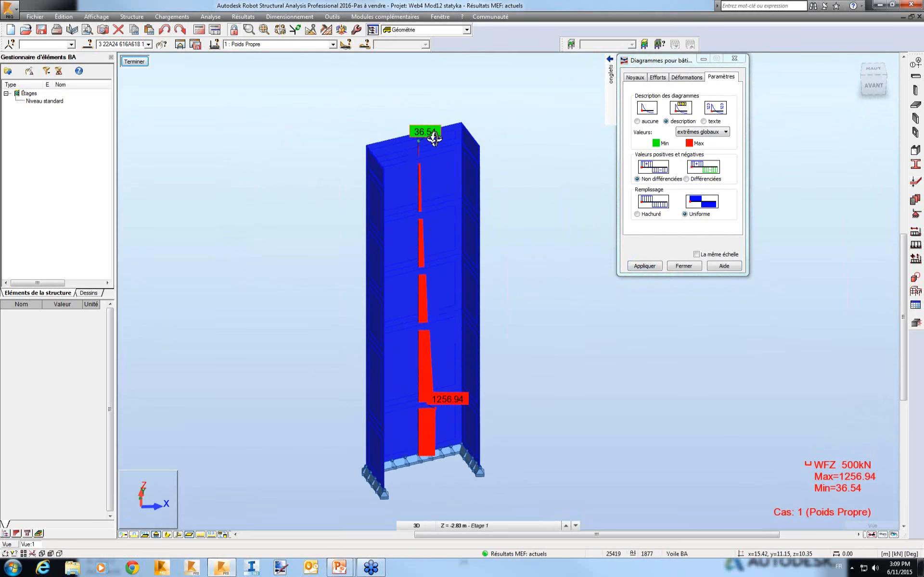
{"action": "left_click", "coordinate": [636, 77]}
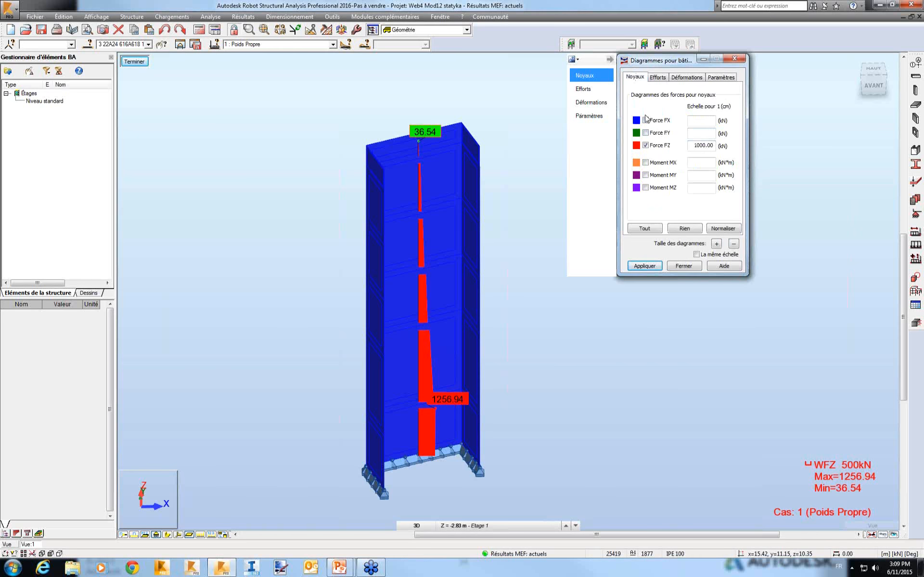
Open the Noyaux results table and restrict its values to load case 1: Poids Propre.
{"action": "left_click", "coordinate": [242, 18]}
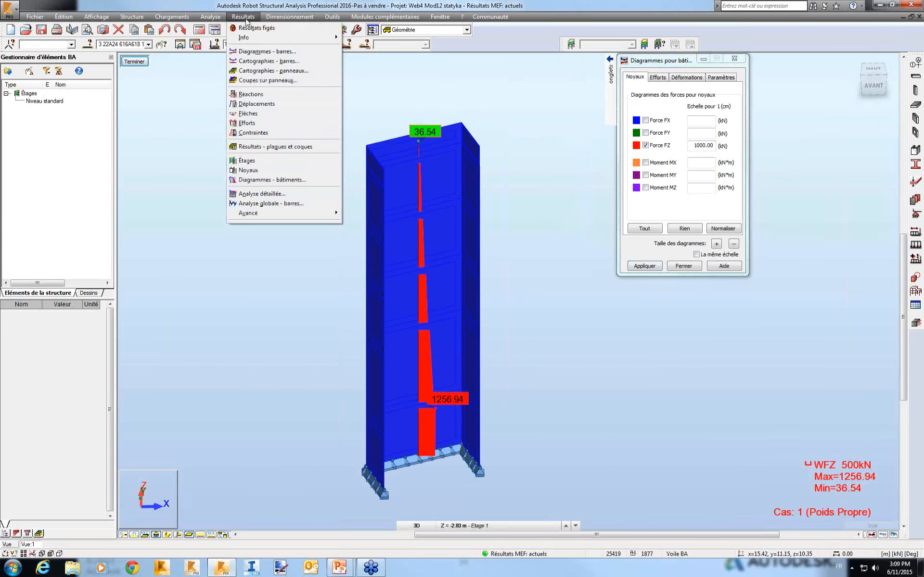
{"action": "left_click", "coordinate": [245, 18]}
{"action": "left_click", "coordinate": [246, 18]}
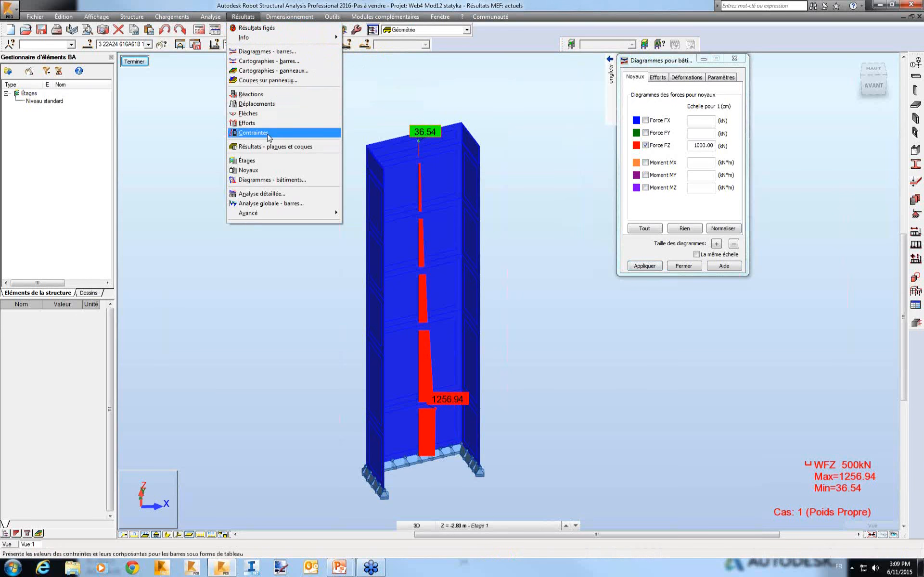
{"action": "left_click", "coordinate": [263, 171]}
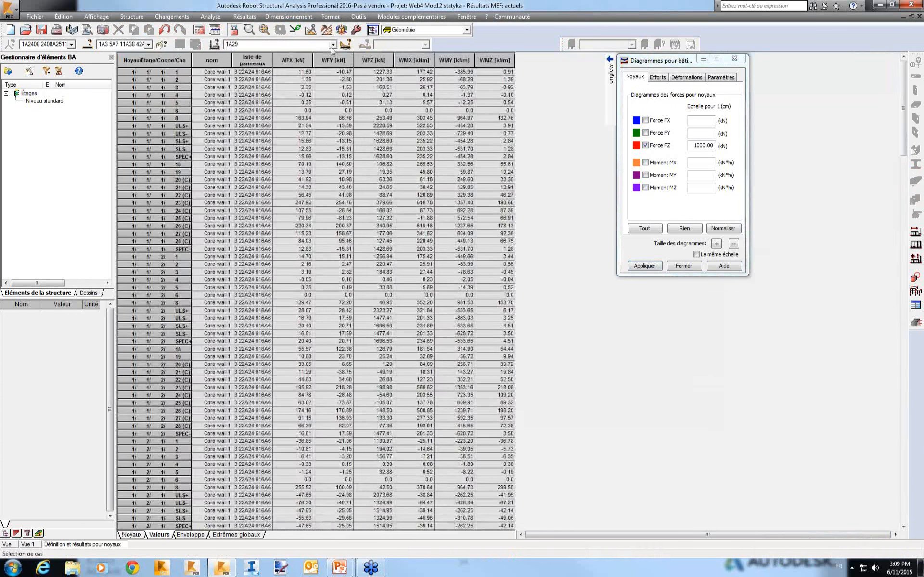
{"action": "left_click", "coordinate": [332, 45]}
{"action": "scroll", "coordinate": [255, 96], "scroll_direction": "up", "scroll_amount": 3}
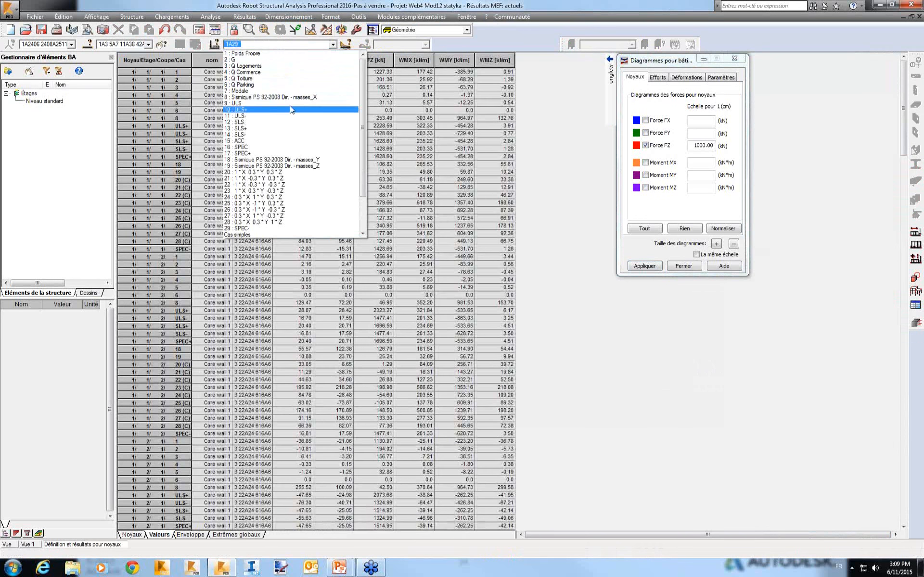
{"action": "left_click", "coordinate": [251, 54]}
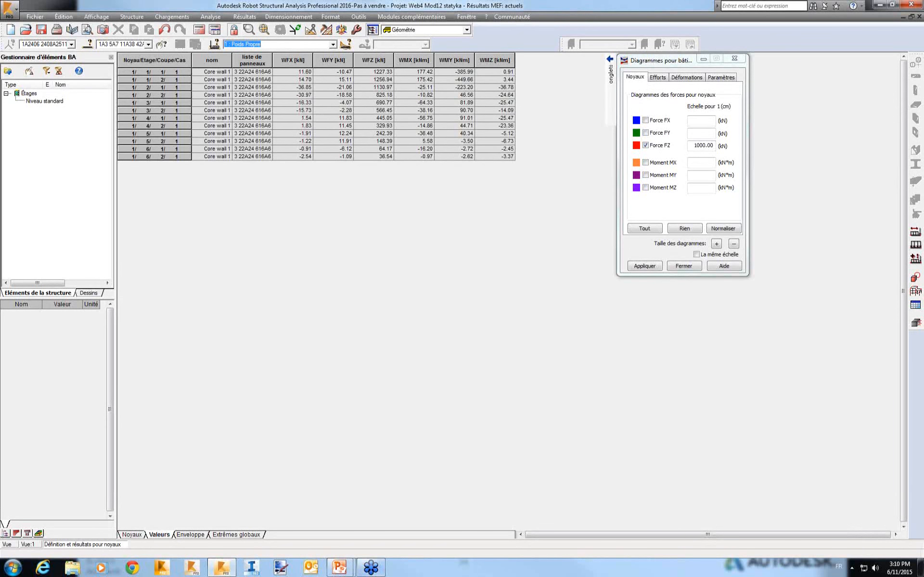
Switch to the running PowerPoint slide show and advance to the following slide.
{"action": "left_click", "coordinate": [339, 568]}
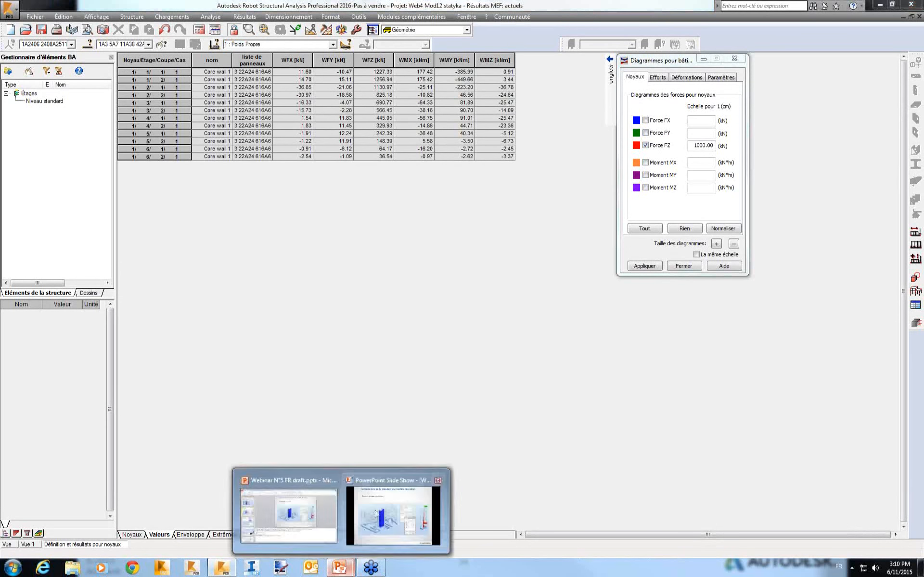
{"action": "left_click", "coordinate": [378, 510]}
{"action": "key", "text": "Right"}
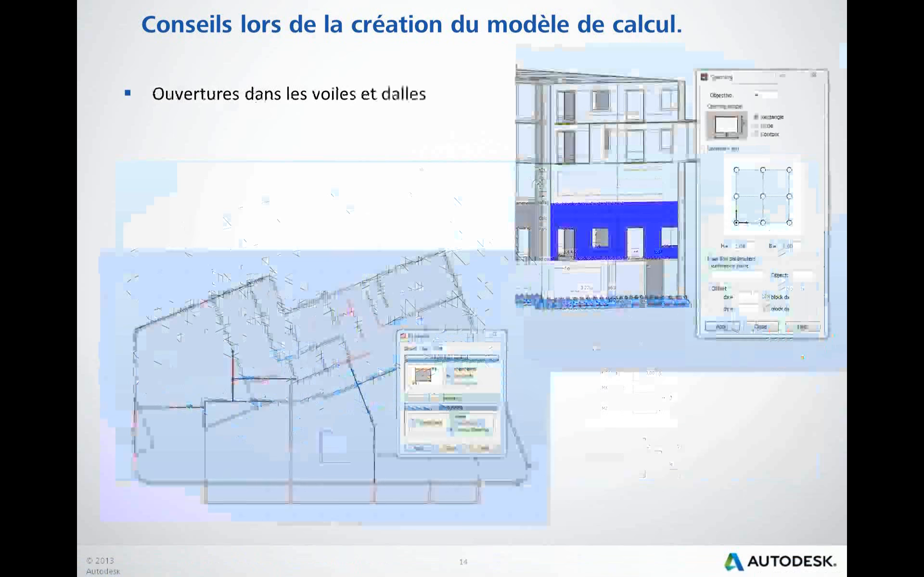
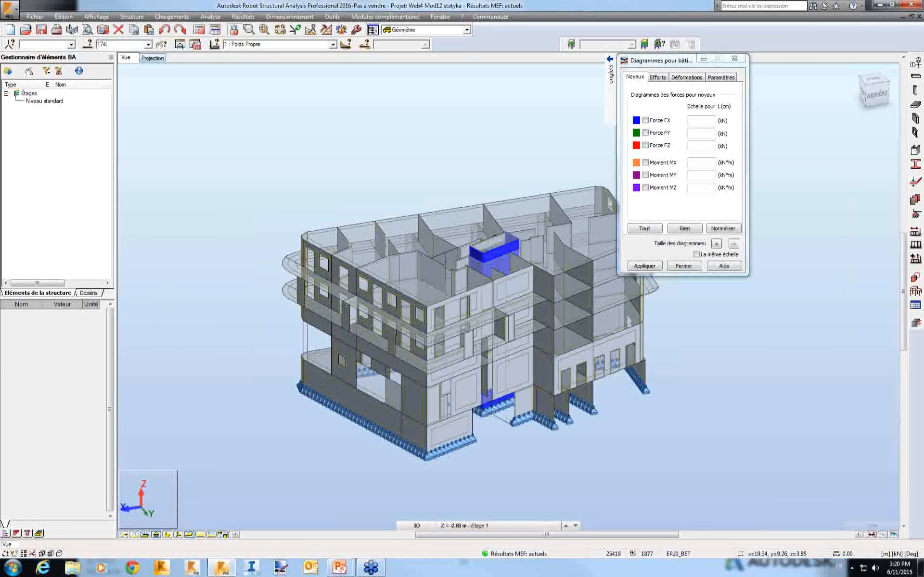
Select panel 1745, orbit the building towards it and isolate that panel in its own view.
{"action": "key", "text": "Return"}
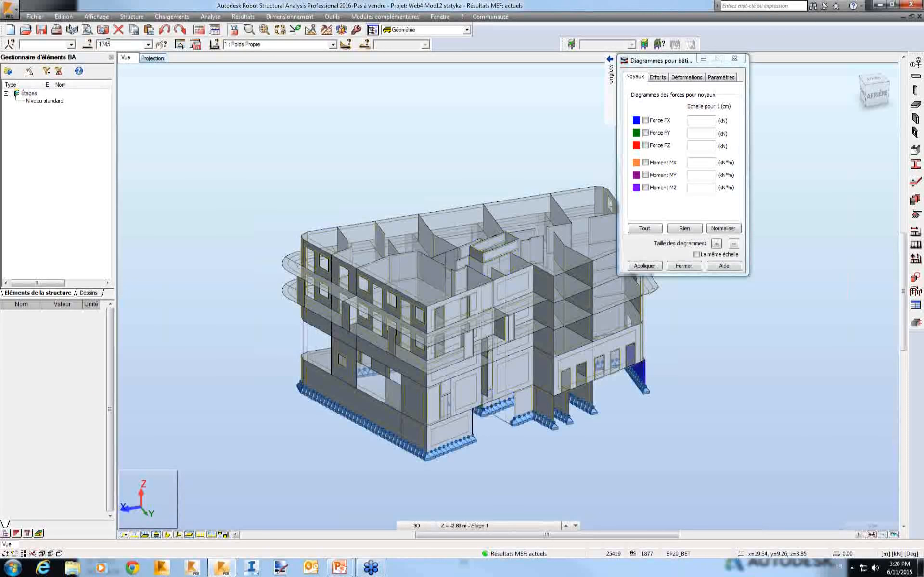
{"action": "right_click", "coordinate": [219, 102]}
{"action": "left_click", "coordinate": [230, 144]}
{"action": "left_click_drag", "start_coordinate": [258, 159], "coordinate": [371, 422]}
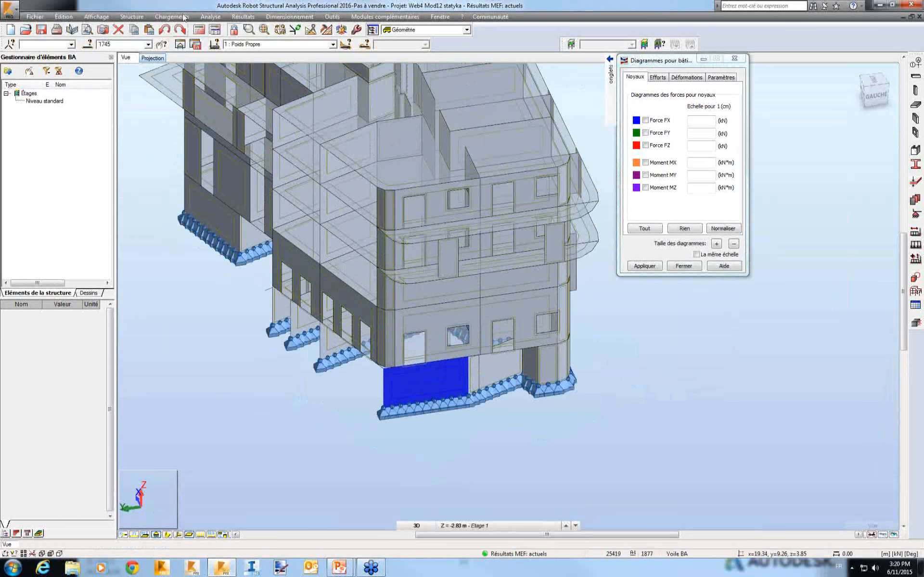
{"action": "left_click", "coordinate": [179, 45]}
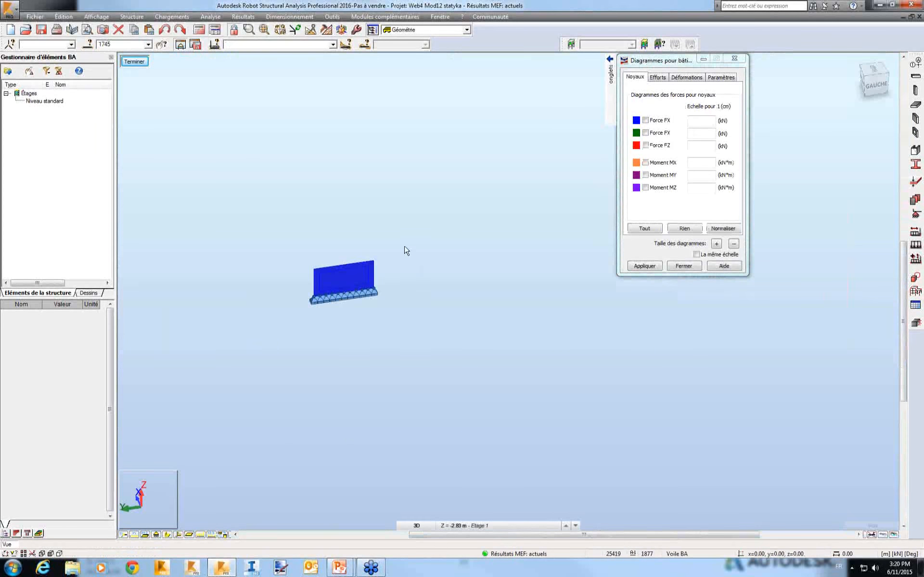
{"action": "right_click", "coordinate": [409, 210]}
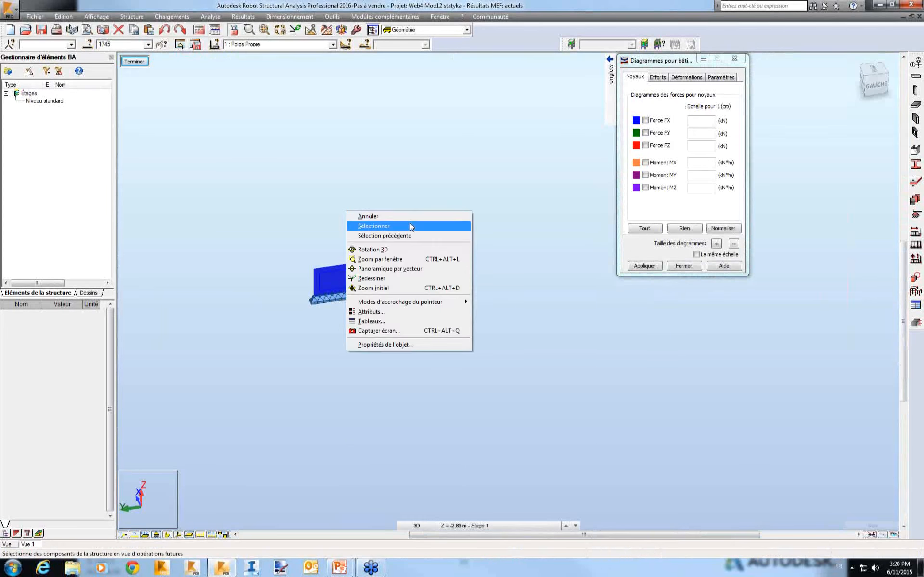
{"action": "left_click", "coordinate": [410, 225]}
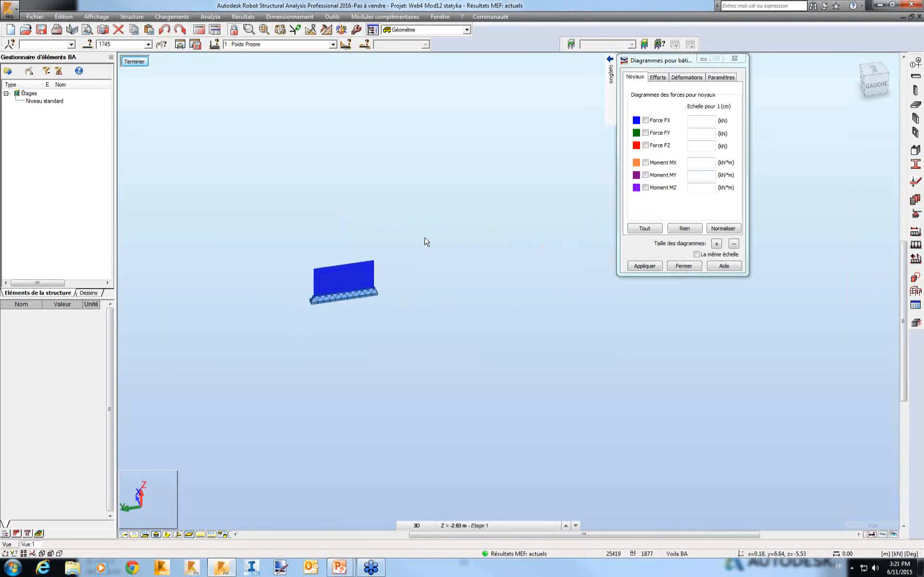
Clear the panel selection and display the finite element mesh on the isolated wall.
{"action": "left_click", "coordinate": [406, 318]}
{"action": "scroll", "coordinate": [331, 294], "scroll_direction": "up", "scroll_amount": 2}
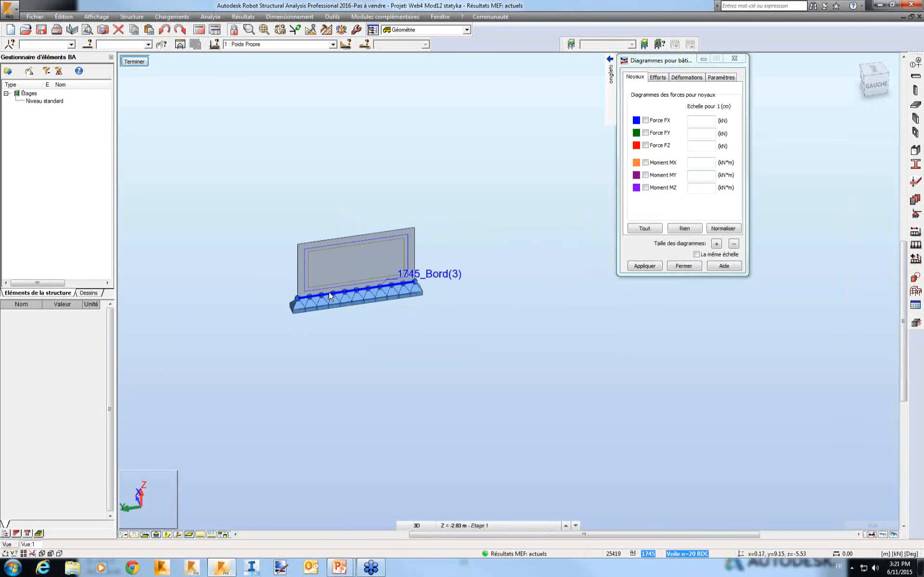
{"action": "left_click", "coordinate": [223, 534]}
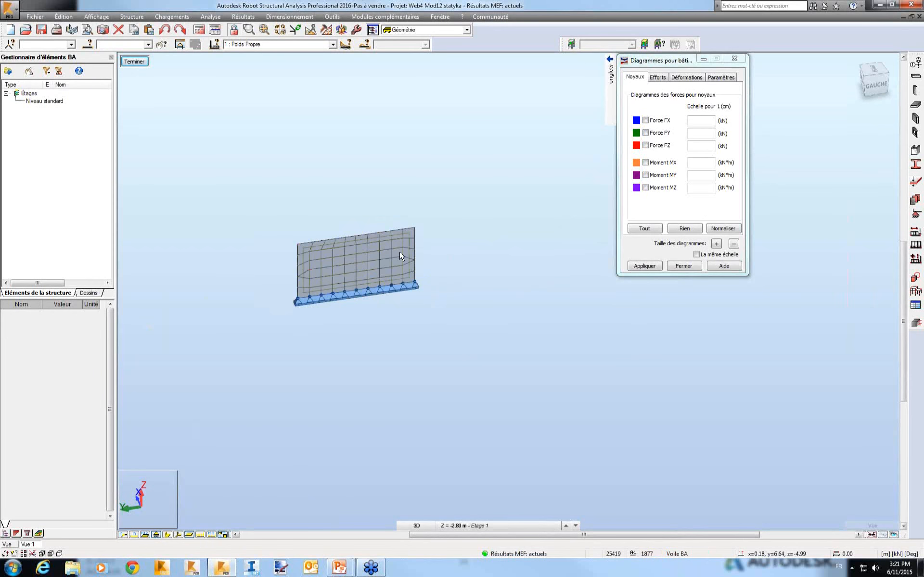
Select wall panel 1745, and select all nodes whose Appui attribute is Quelconque.
{"action": "left_click", "coordinate": [379, 252]}
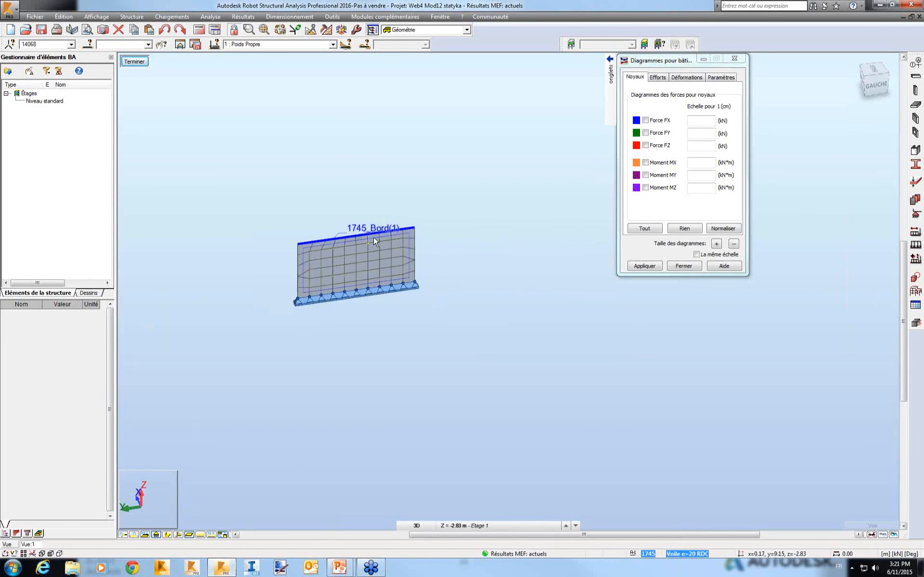
{"action": "left_click", "coordinate": [374, 237]}
{"action": "left_click", "coordinate": [87, 44]}
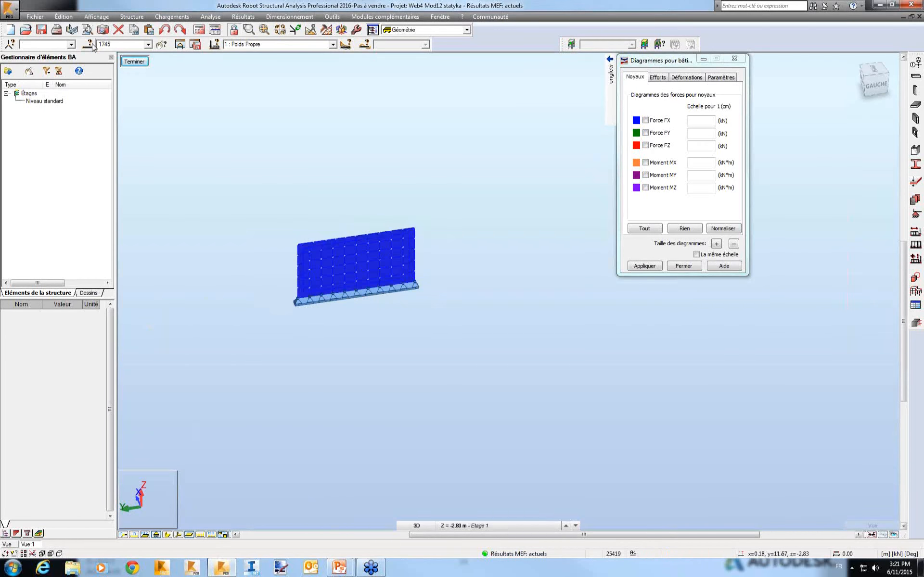
{"action": "left_click_drag", "start_coordinate": [258, 167], "coordinate": [549, 130]}
{"action": "left_click", "coordinate": [540, 157]}
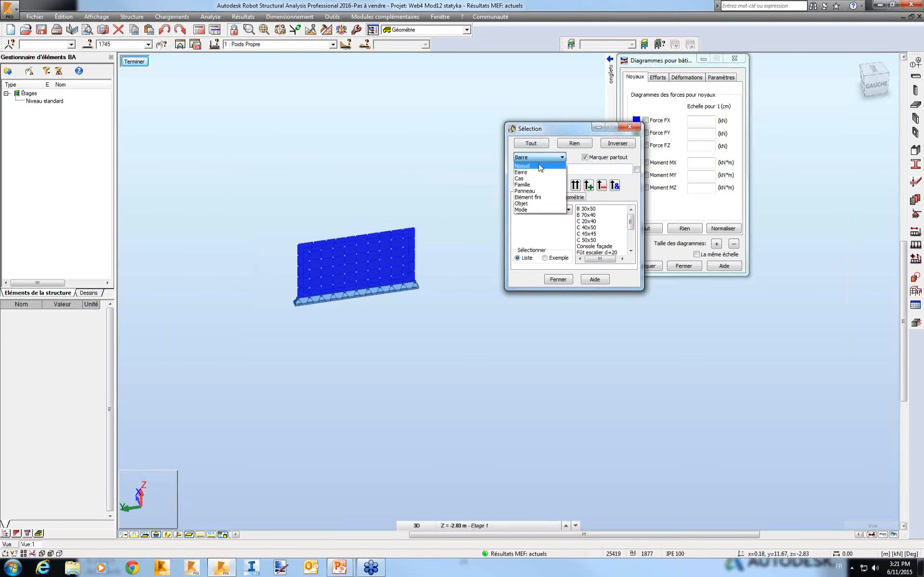
{"action": "left_click", "coordinate": [539, 166]}
{"action": "left_click", "coordinate": [589, 221]}
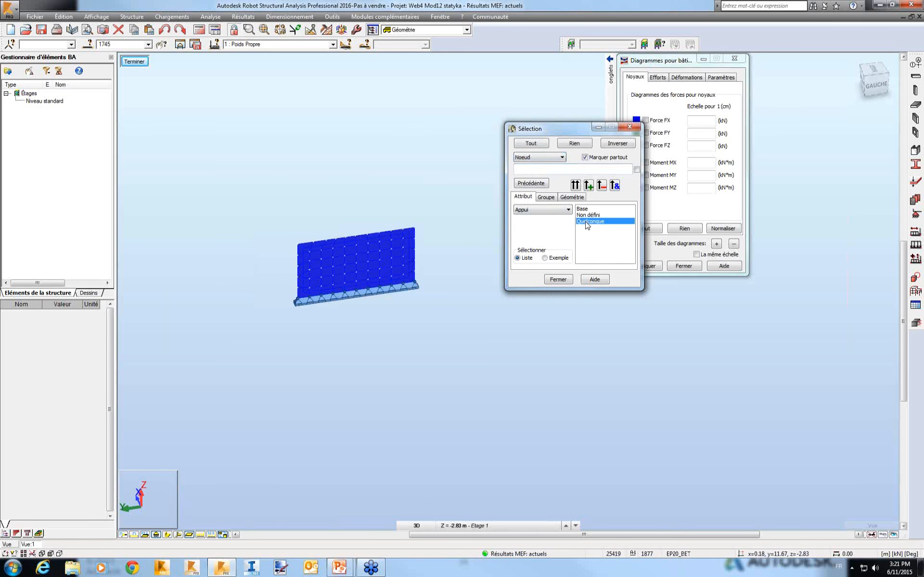
{"action": "left_click", "coordinate": [575, 185]}
Narrow the node selection to the supported nodes that also belong to panel 1745.
{"action": "left_click", "coordinate": [555, 209]}
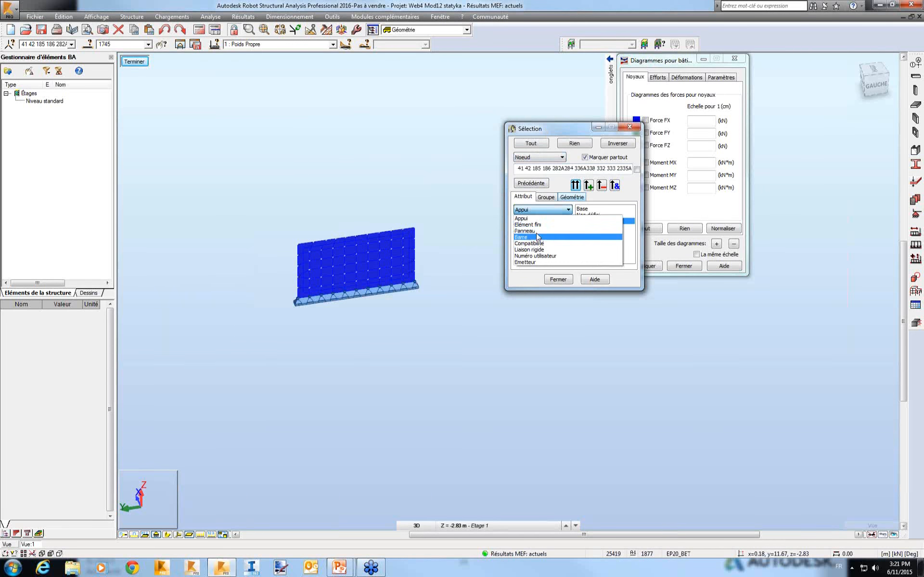
{"action": "left_click", "coordinate": [539, 231]}
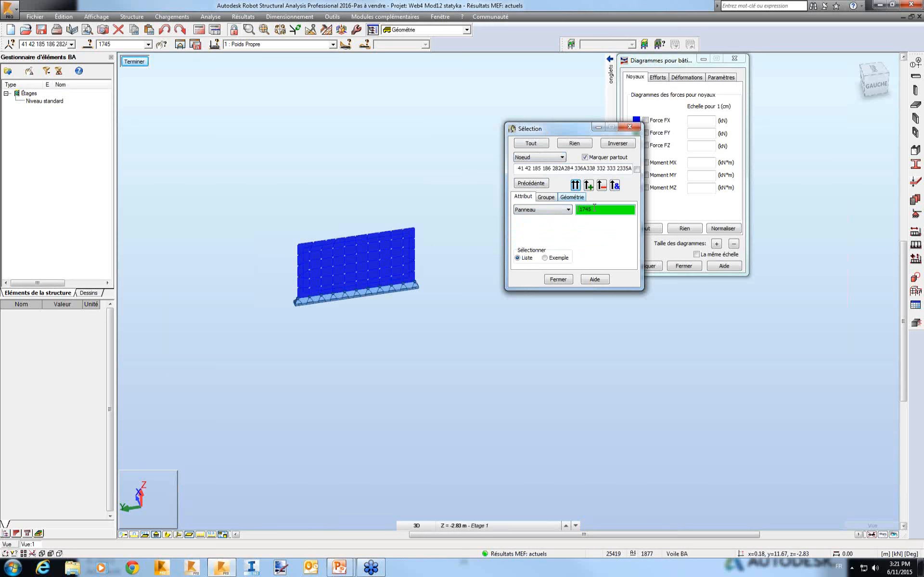
{"action": "left_click", "coordinate": [615, 185]}
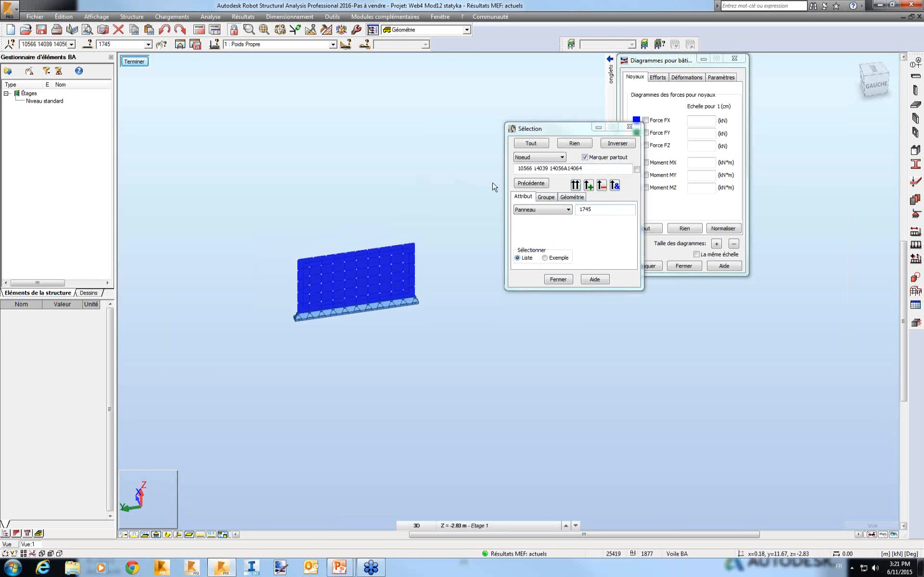
{"action": "left_click_drag", "start_coordinate": [583, 168], "coordinate": [513, 174]}
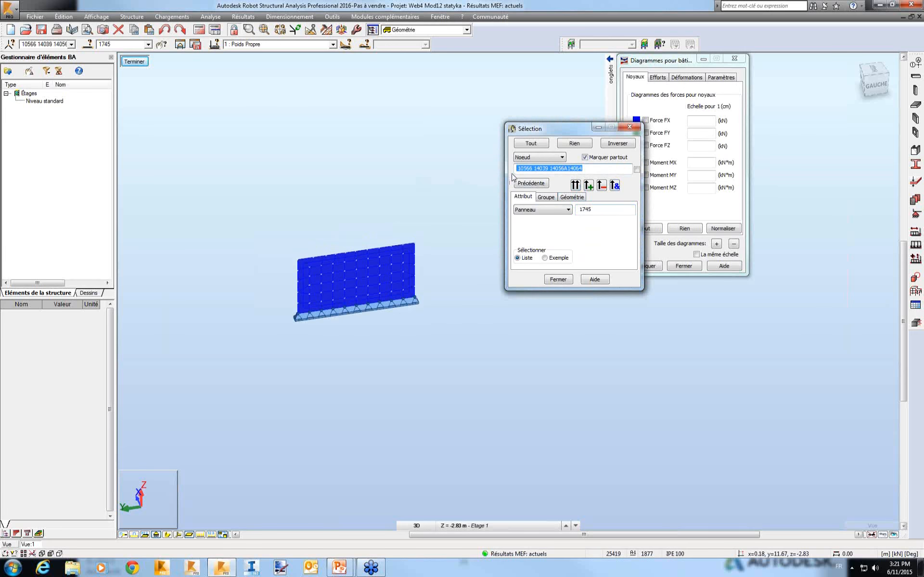
{"action": "left_click", "coordinate": [269, 148]}
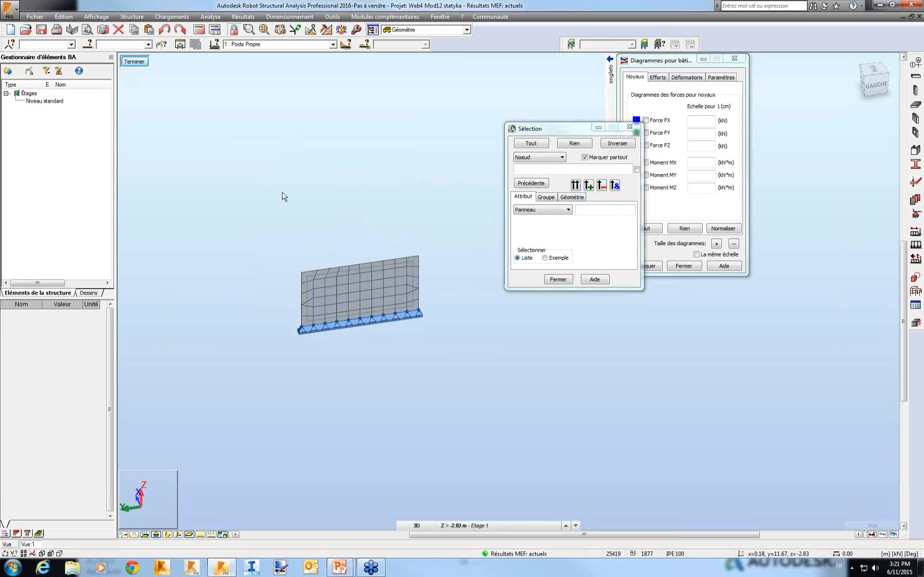
{"action": "left_click", "coordinate": [48, 42]}
{"action": "key", "text": "ctrl+v"}
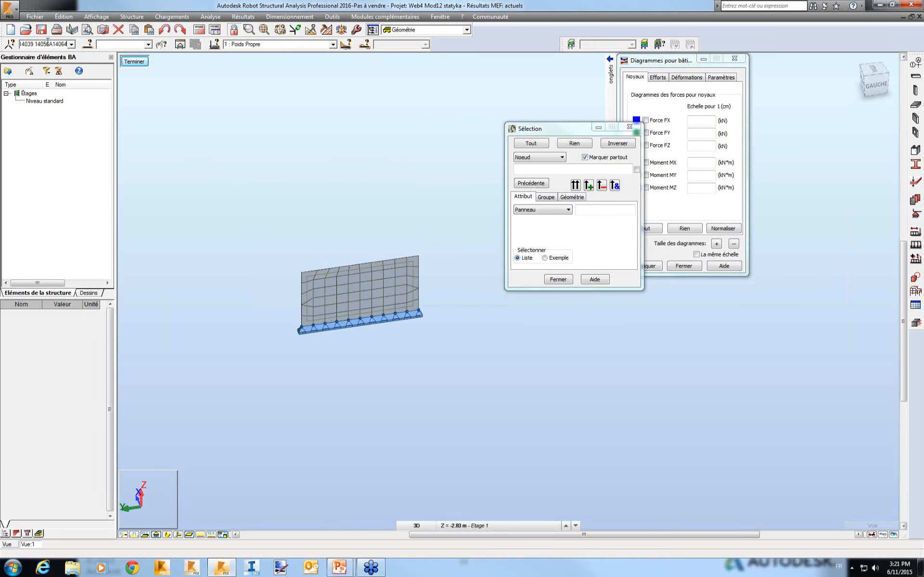
{"action": "key", "text": "Return"}
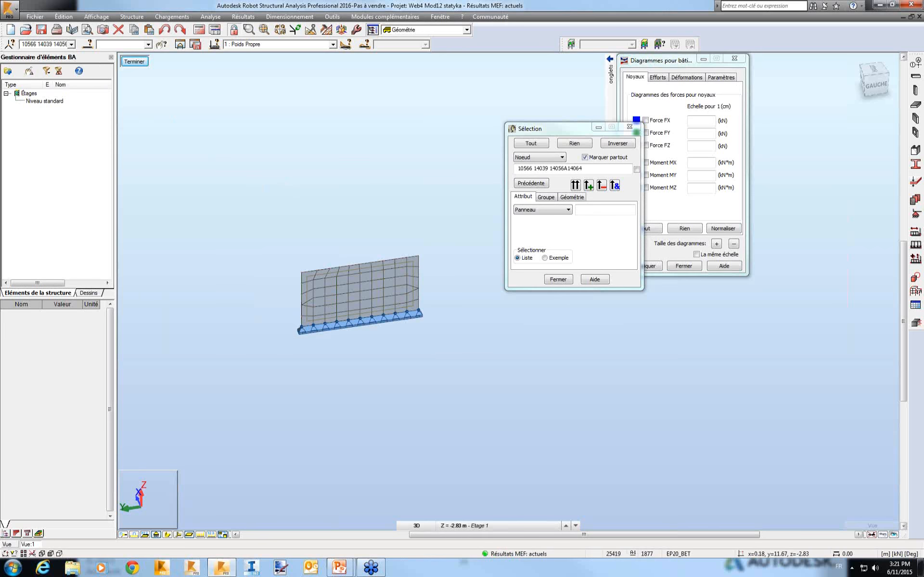
Send the selected support nodes to footing reinforcement design using all simple load cases (Cas simples), grouped by storey and by geometry.
{"action": "left_click", "coordinate": [916, 325]}
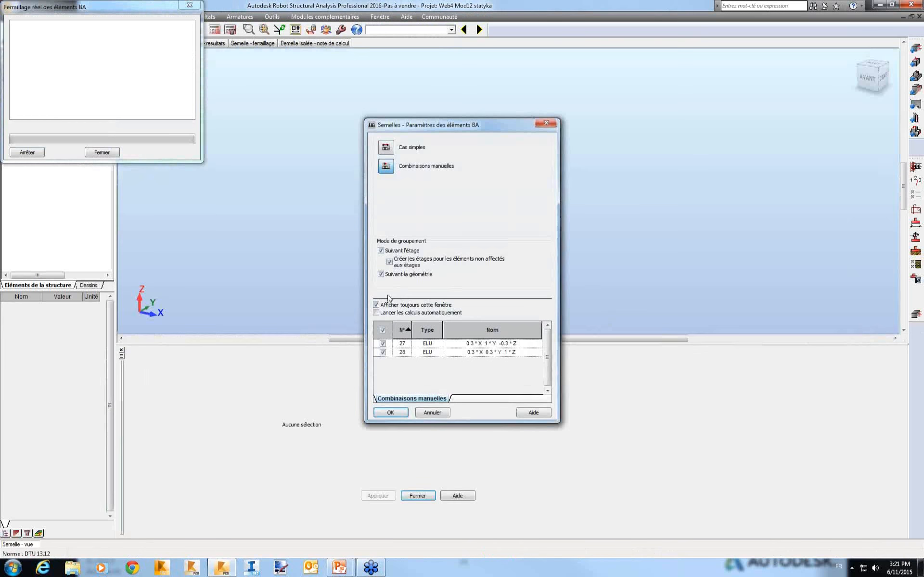
{"action": "left_click", "coordinate": [383, 330]}
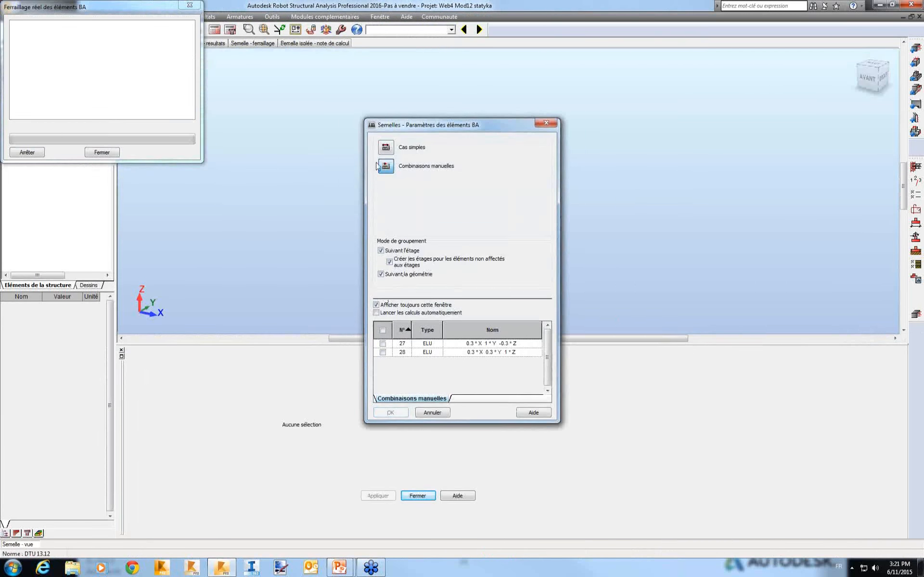
{"action": "left_click", "coordinate": [384, 149]}
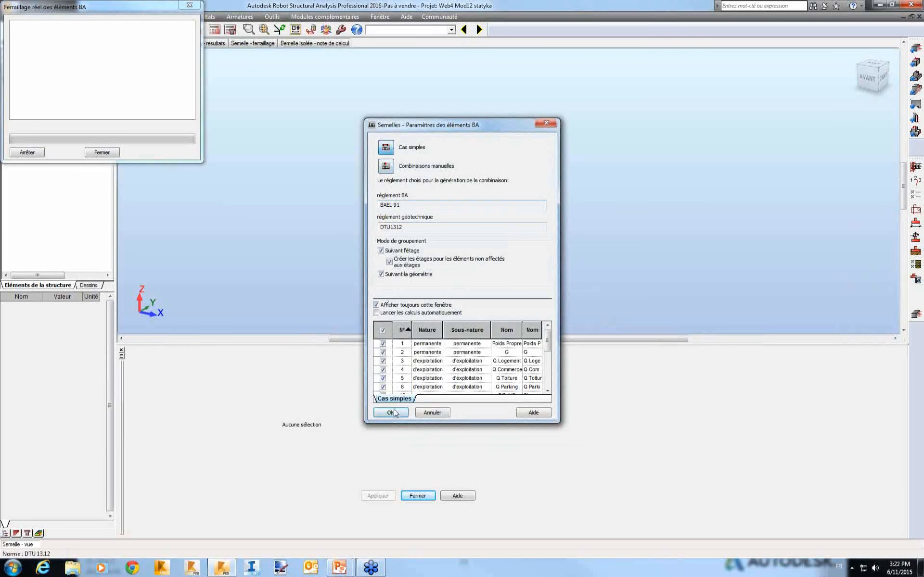
{"action": "left_click", "coordinate": [391, 413]}
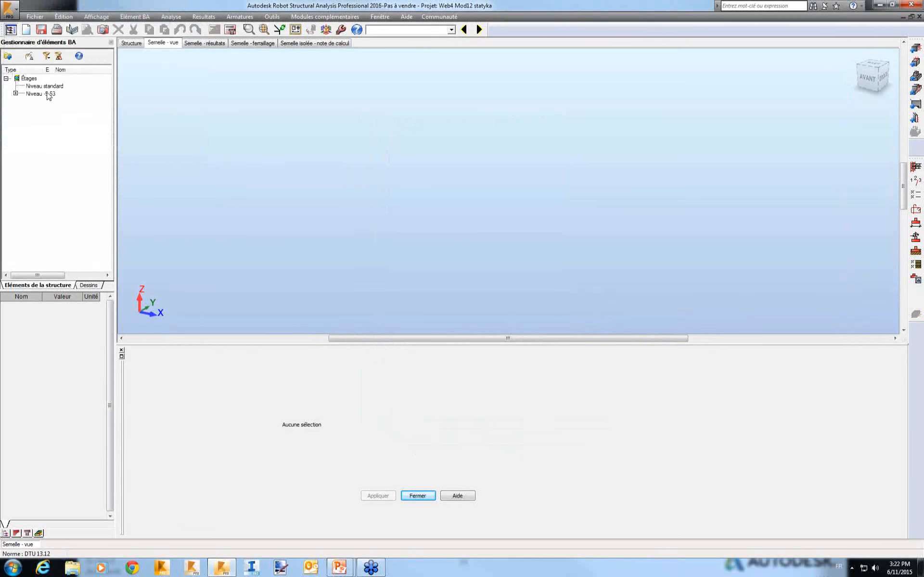
Open the strip footing under Niveau -5.53, set its h2 dimension to 0.00 m and mark it as fixed.
{"action": "left_click", "coordinate": [13, 96]}
{"action": "left_click", "coordinate": [15, 94]}
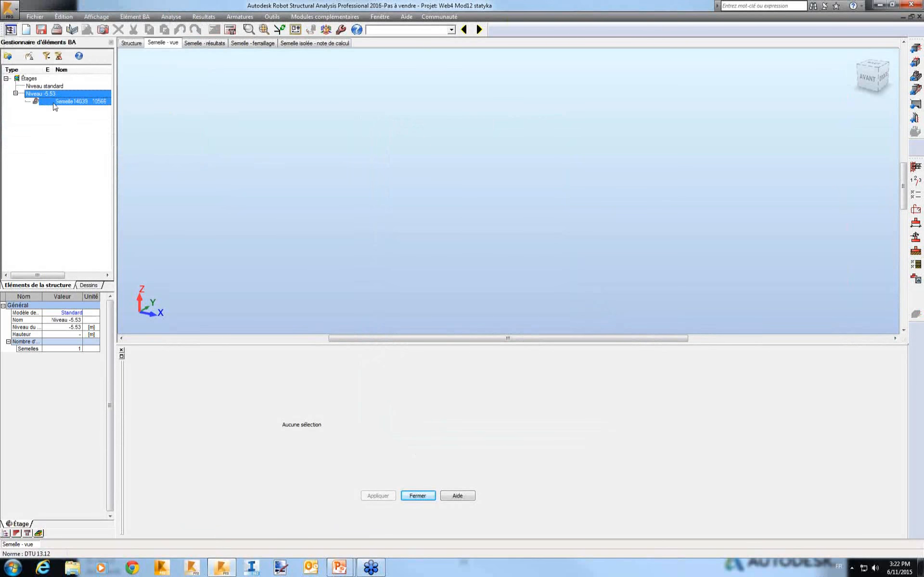
{"action": "left_click", "coordinate": [54, 103]}
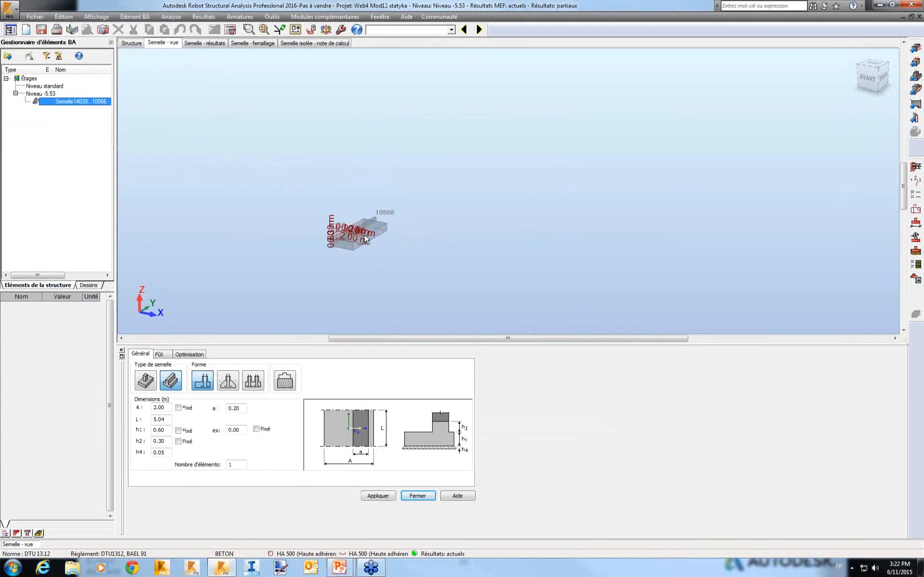
{"action": "double_click", "coordinate": [148, 418]}
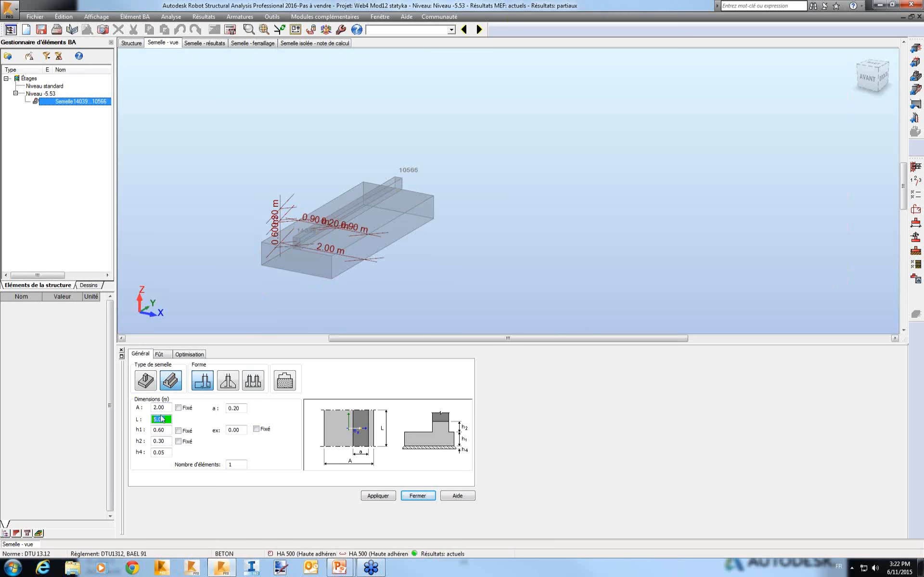
{"action": "left_click", "coordinate": [161, 441]}
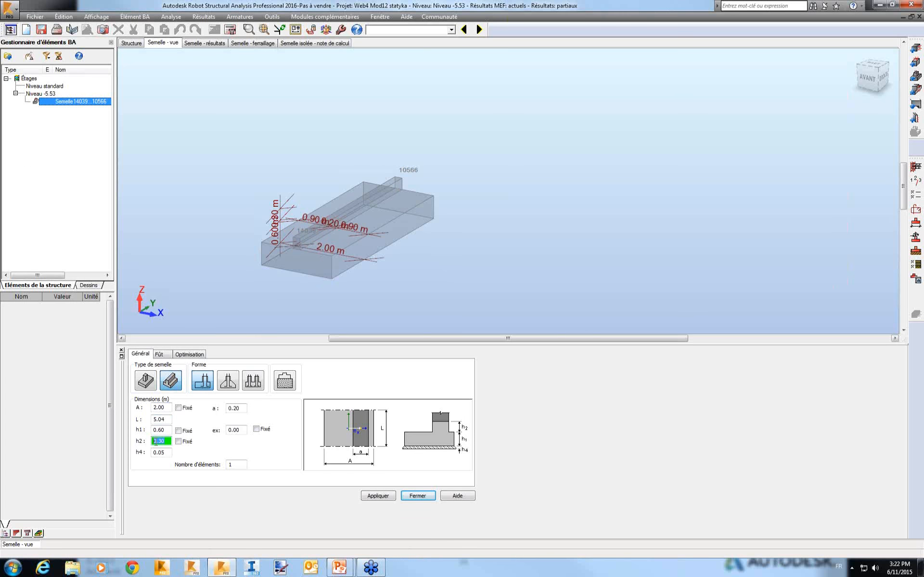
{"action": "left_click", "coordinate": [178, 441]}
{"action": "left_click", "coordinate": [378, 496]}
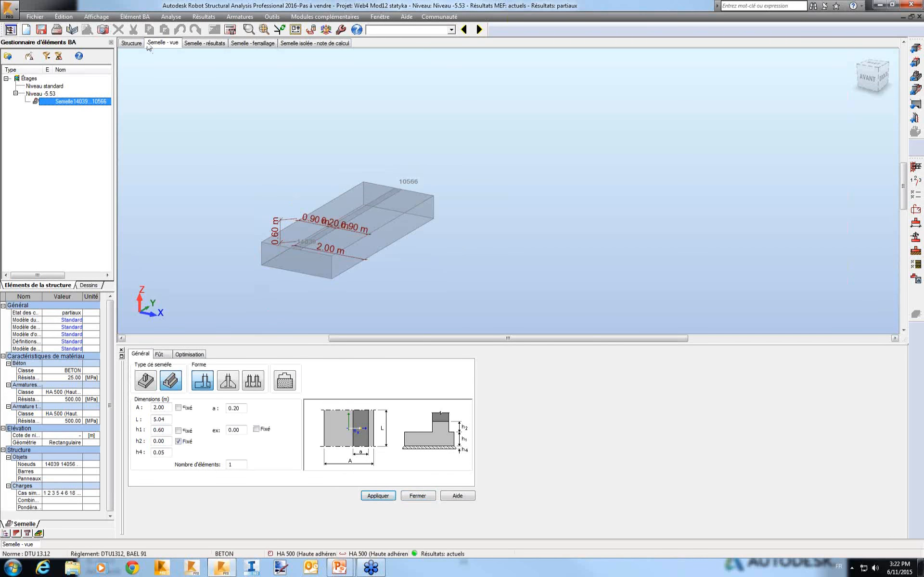
Review the strip footing's load table with the cases imported from the support nodes.
{"action": "left_click", "coordinate": [135, 16]}
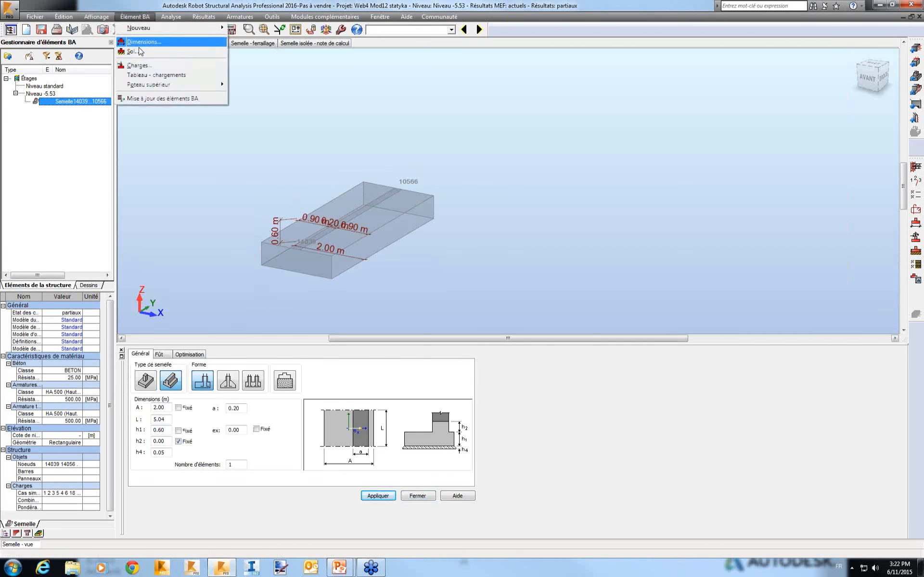
{"action": "left_click", "coordinate": [143, 76]}
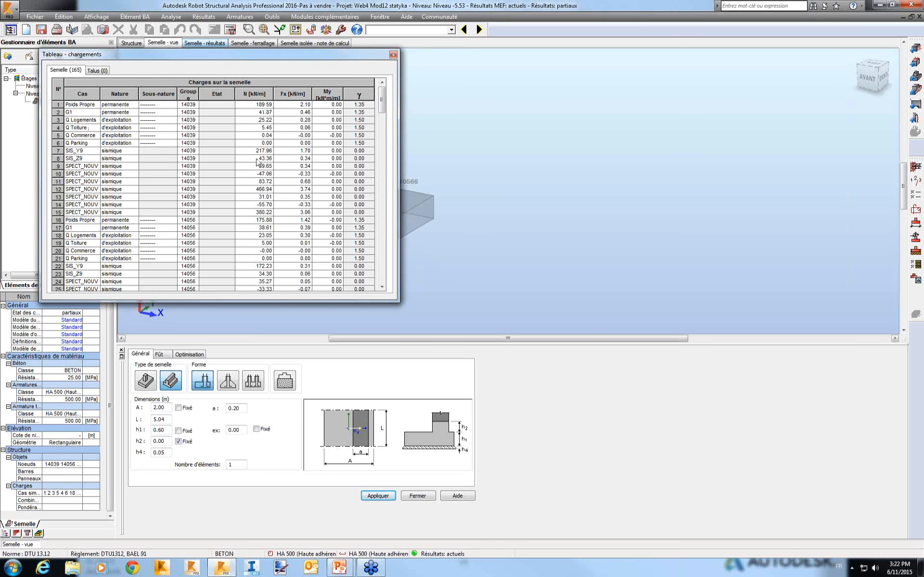
{"action": "left_click", "coordinate": [394, 55]}
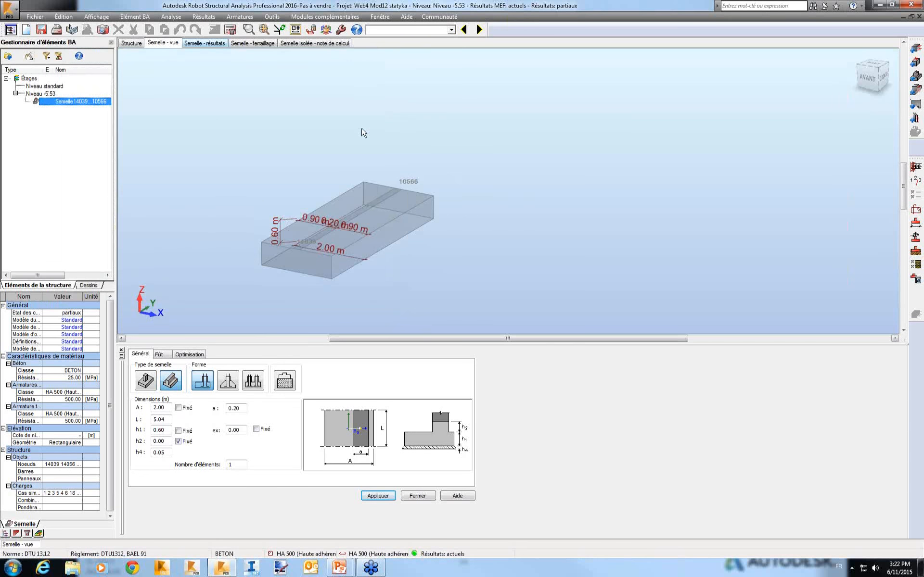
Set the footing's geotechnical stress calculation method to Laboratoire.
{"action": "left_click", "coordinate": [916, 264]}
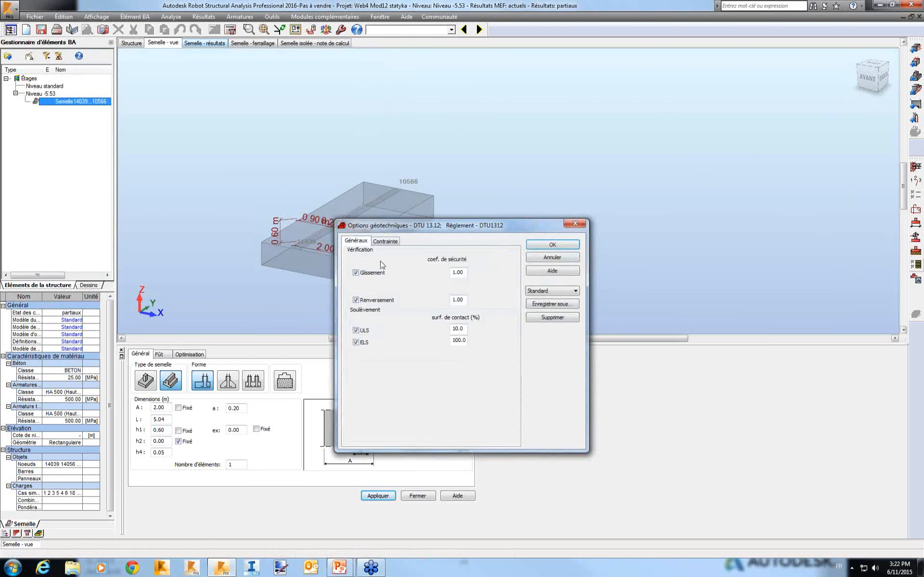
{"action": "left_click", "coordinate": [391, 241]}
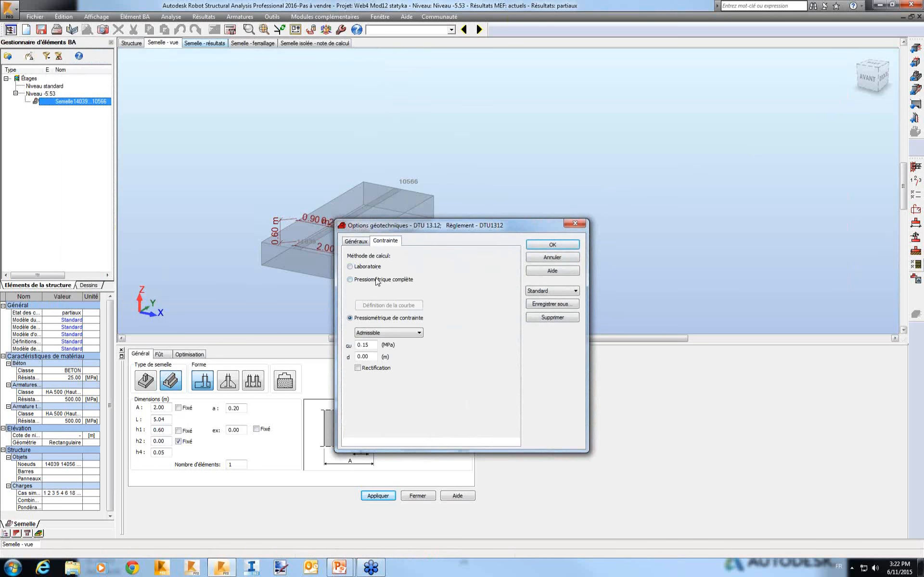
{"action": "left_click", "coordinate": [377, 280]}
{"action": "left_click", "coordinate": [367, 267]}
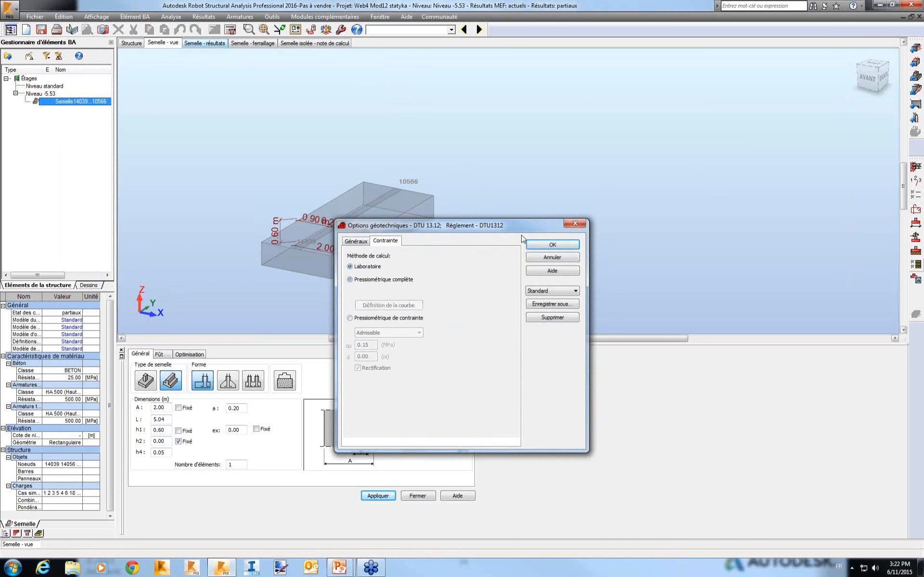
{"action": "left_click", "coordinate": [552, 244]}
Run the design calculation for the strip footing.
{"action": "left_click", "coordinate": [230, 29]}
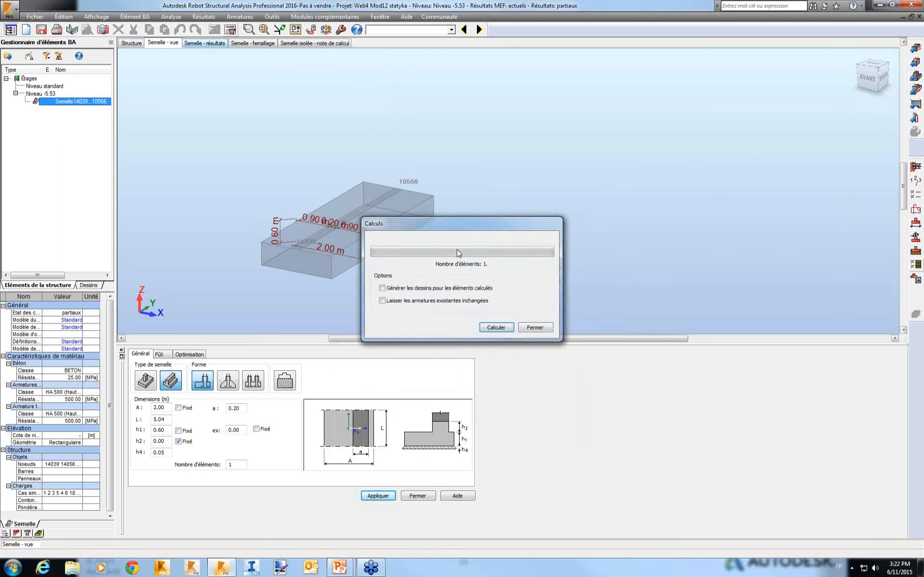
{"action": "left_click", "coordinate": [496, 327]}
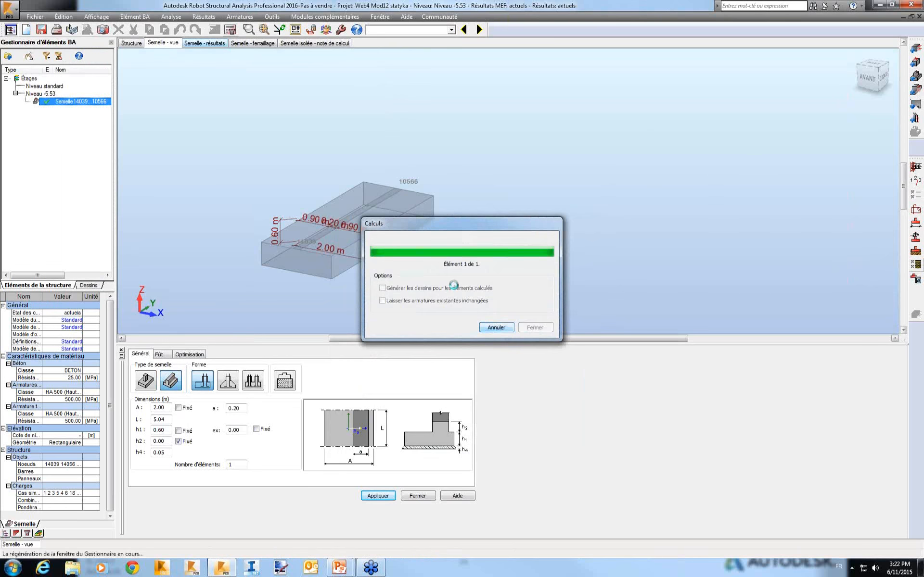
{"action": "left_click", "coordinate": [488, 383]}
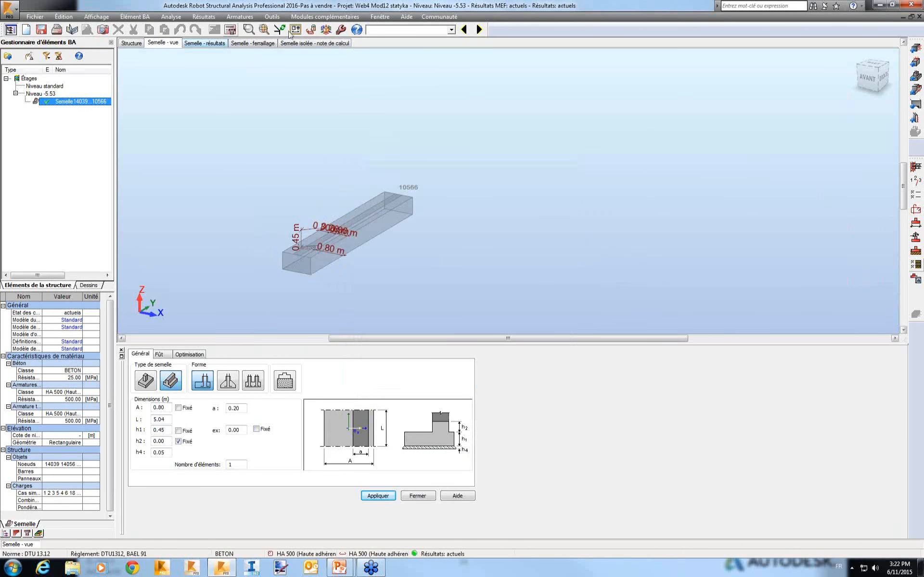
Show the strip footing's reinforcement and rotate the elevation view into 3D to examine the bars.
{"action": "left_click", "coordinate": [254, 44]}
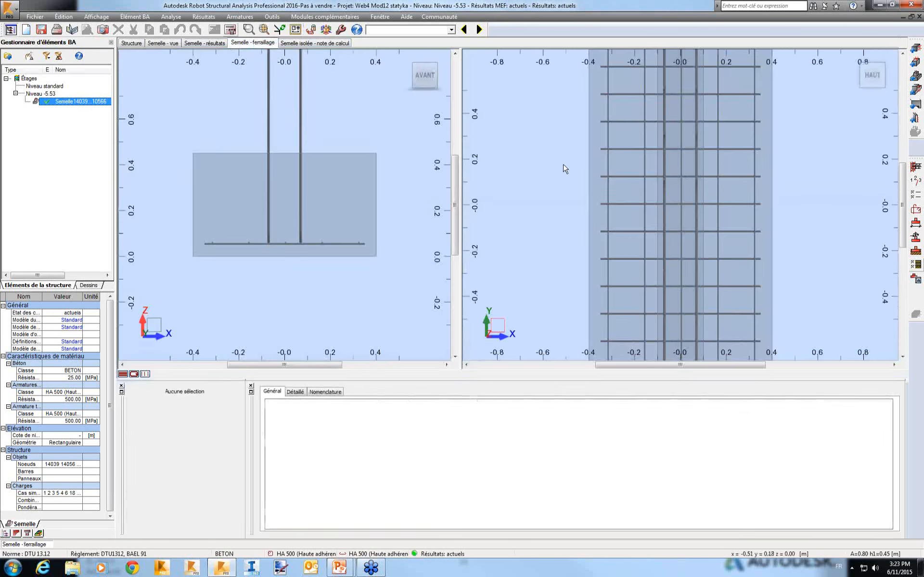
{"action": "scroll", "coordinate": [371, 197], "scroll_direction": "down", "scroll_amount": 3}
{"action": "right_click", "coordinate": [318, 197]}
{"action": "mouse_move", "coordinate": [395, 211]}
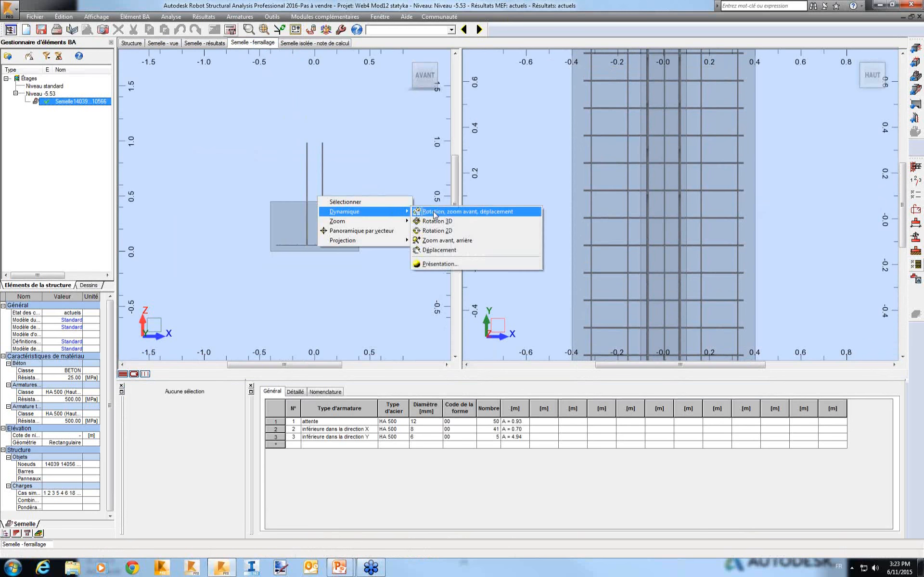
{"action": "left_click", "coordinate": [437, 221]}
{"action": "left_click_drag", "start_coordinate": [404, 212], "coordinate": [332, 193]}
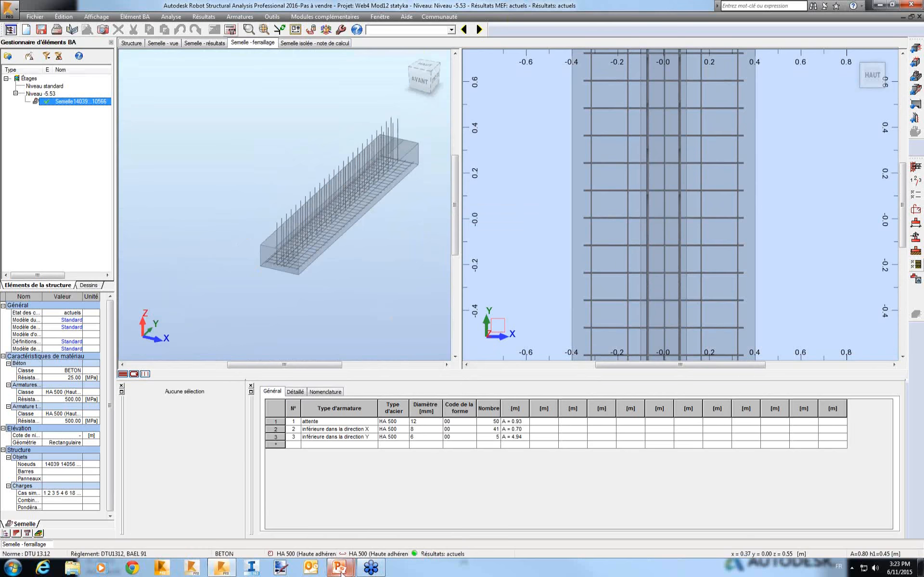
{"action": "mouse_move", "coordinate": [343, 569]}
{"action": "left_click", "coordinate": [368, 516]}
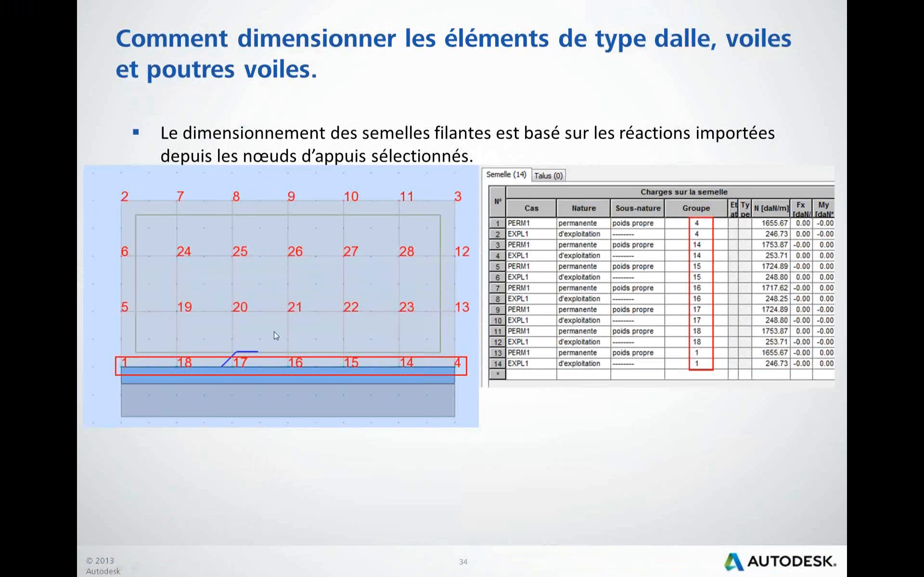
{"action": "left_click", "coordinate": [274, 333]}
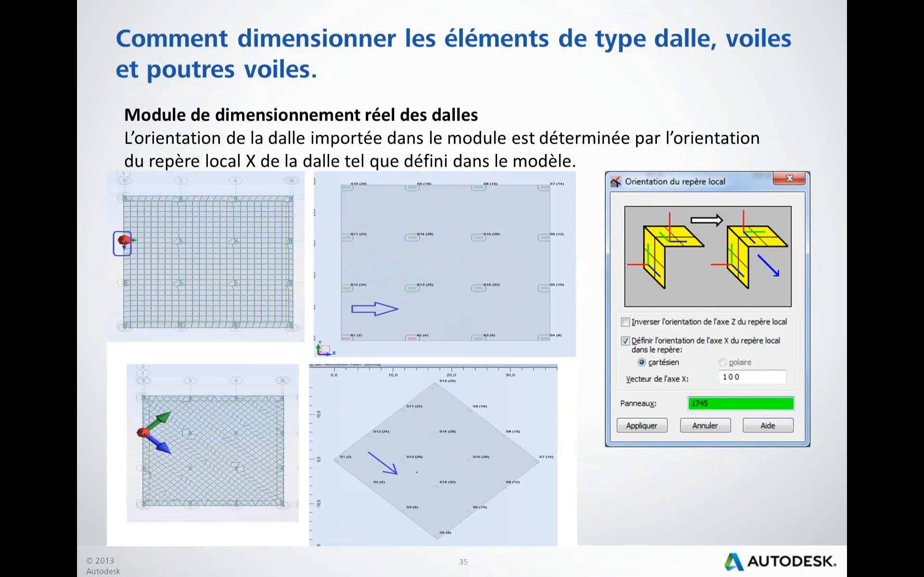
{"action": "key", "text": "Right"}
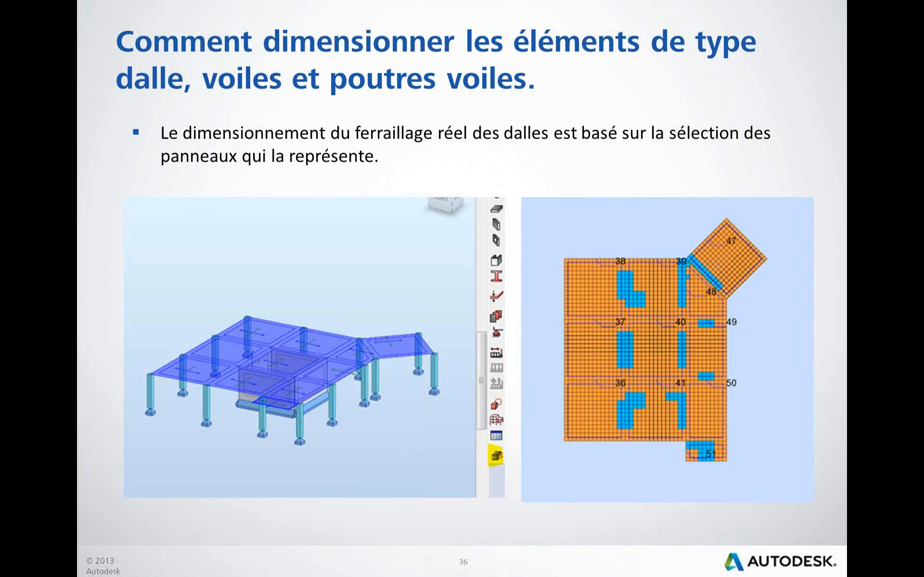
{"action": "key", "text": "Right"}
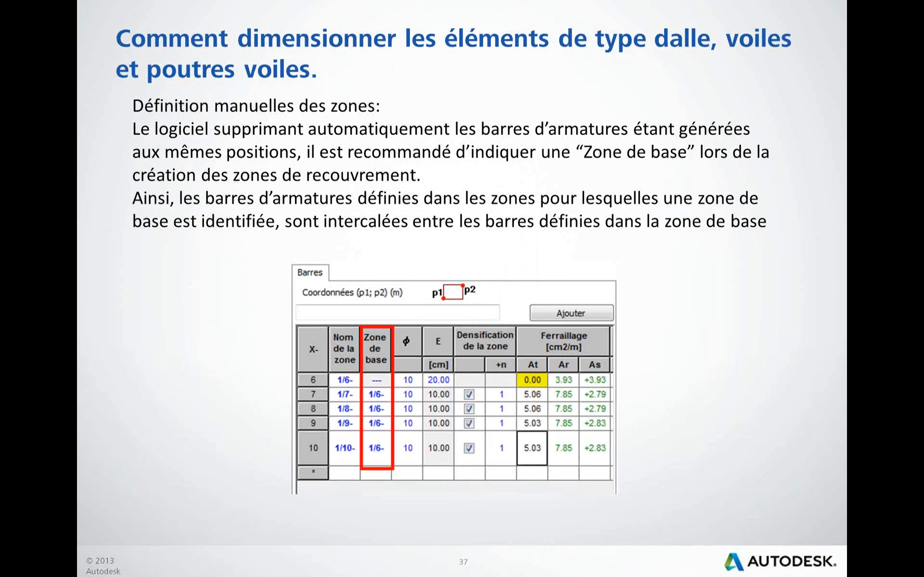
{"action": "key", "text": "alt+Tab"}
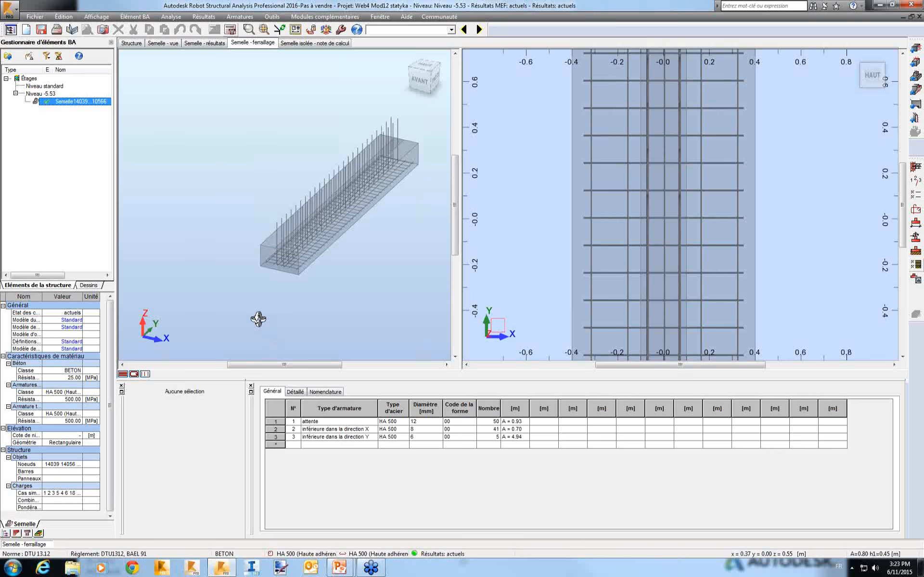
Open the slab18.rtd project from the démo folder in the Dalles - ferraillage théorique layout, allowing changes to the structure data.
{"action": "left_click", "coordinate": [34, 16]}
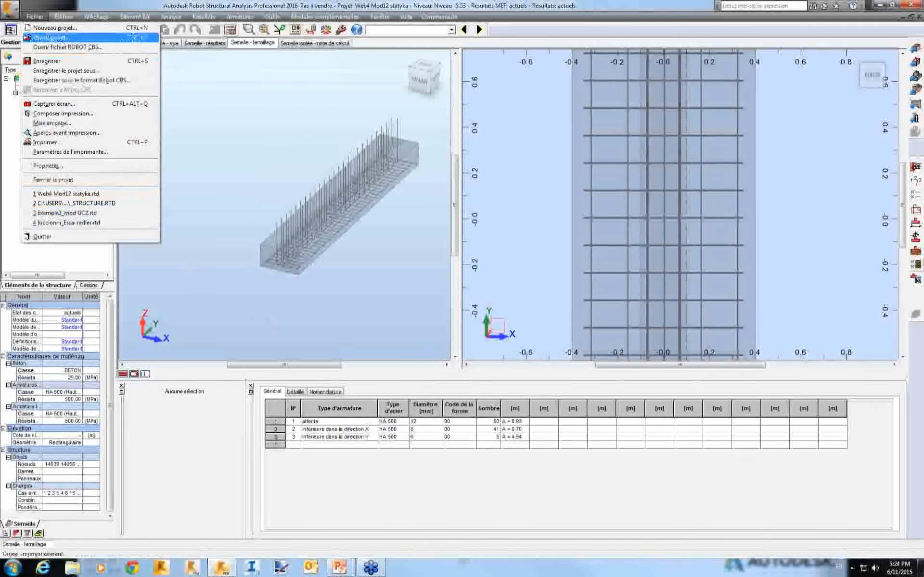
{"action": "left_click", "coordinate": [62, 39]}
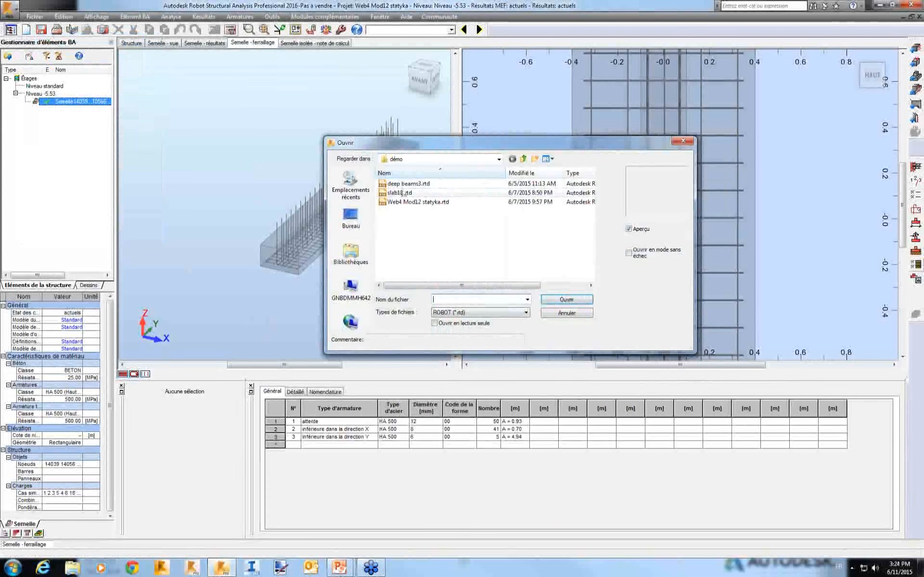
{"action": "left_click", "coordinate": [400, 193]}
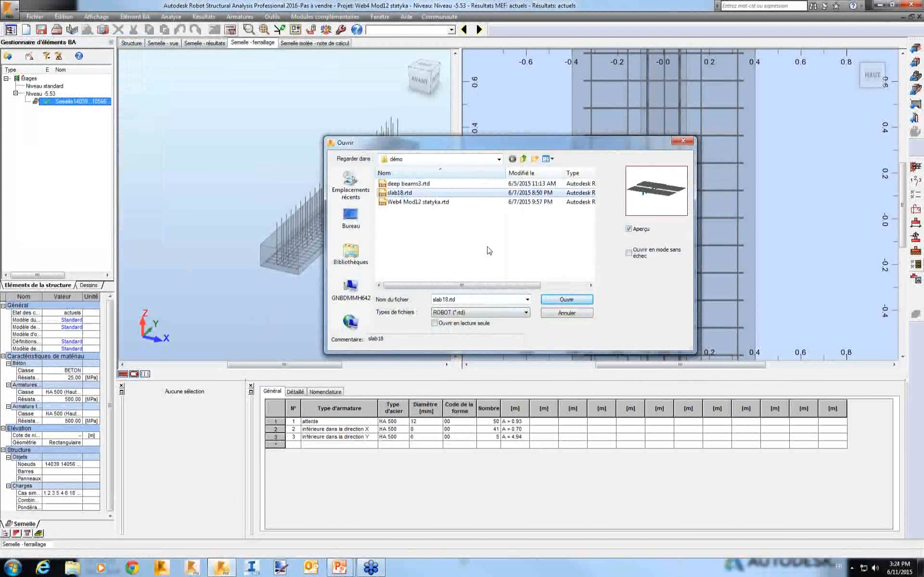
{"action": "left_click", "coordinate": [567, 300]}
{"action": "left_click", "coordinate": [517, 320]}
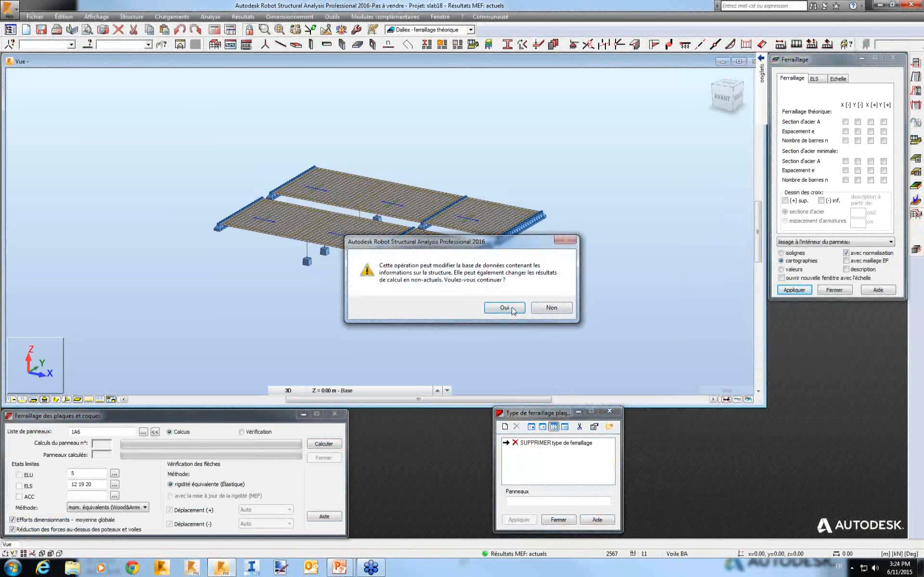
{"action": "left_click", "coordinate": [513, 307]}
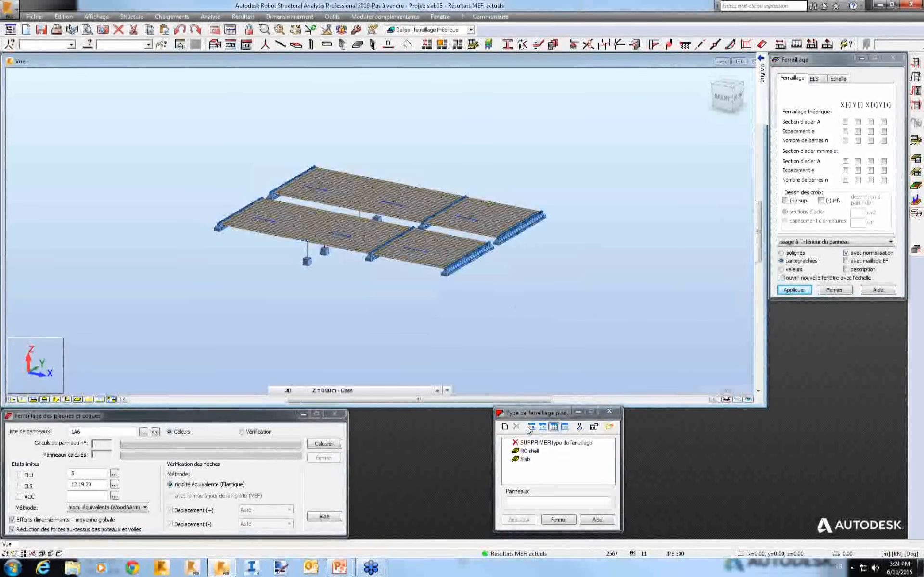
Open the Slab reinforcement type and review its serviceability parameters (Paramètres ELS), including the allowable deflection.
{"action": "left_click_drag", "start_coordinate": [530, 411], "coordinate": [549, 391]}
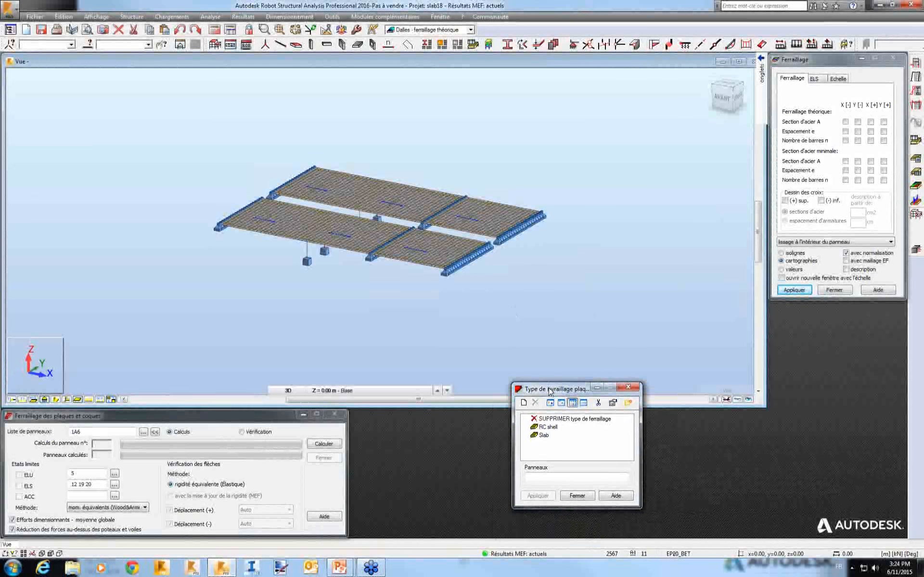
{"action": "double_click", "coordinate": [543, 437]}
{"action": "left_click_drag", "start_coordinate": [581, 308], "coordinate": [631, 279]}
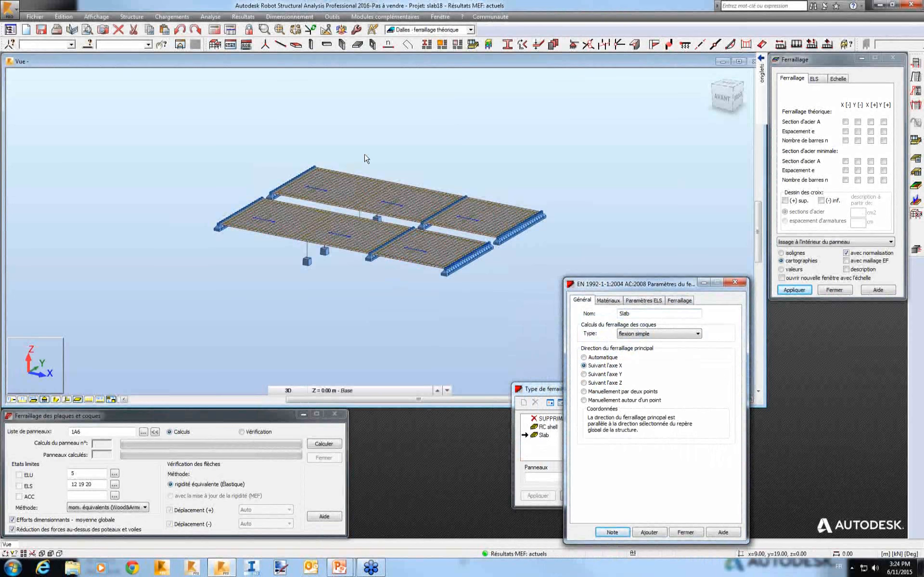
{"action": "left_click", "coordinate": [649, 302]}
{"action": "left_click_drag", "start_coordinate": [633, 284], "coordinate": [650, 161]}
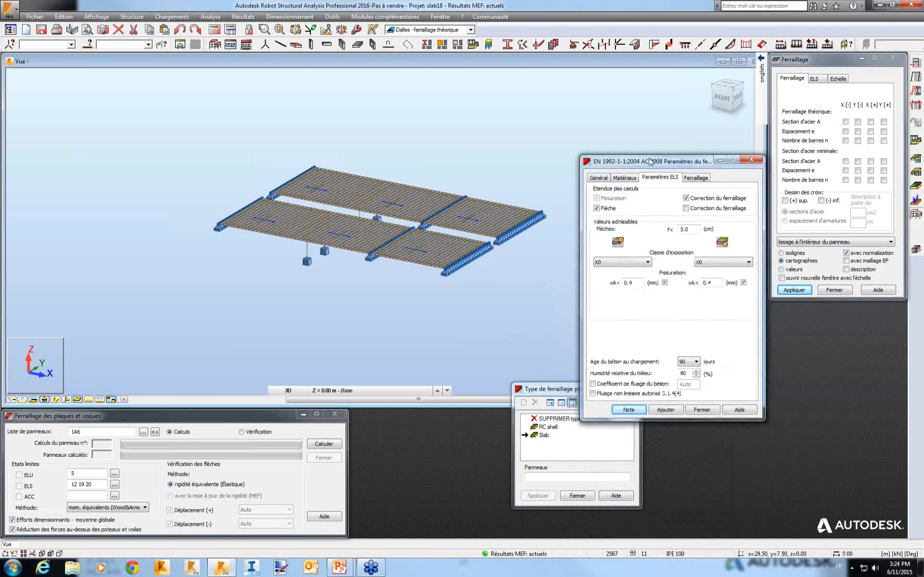
{"action": "double_click", "coordinate": [695, 229]}
{"action": "left_click", "coordinate": [752, 161]}
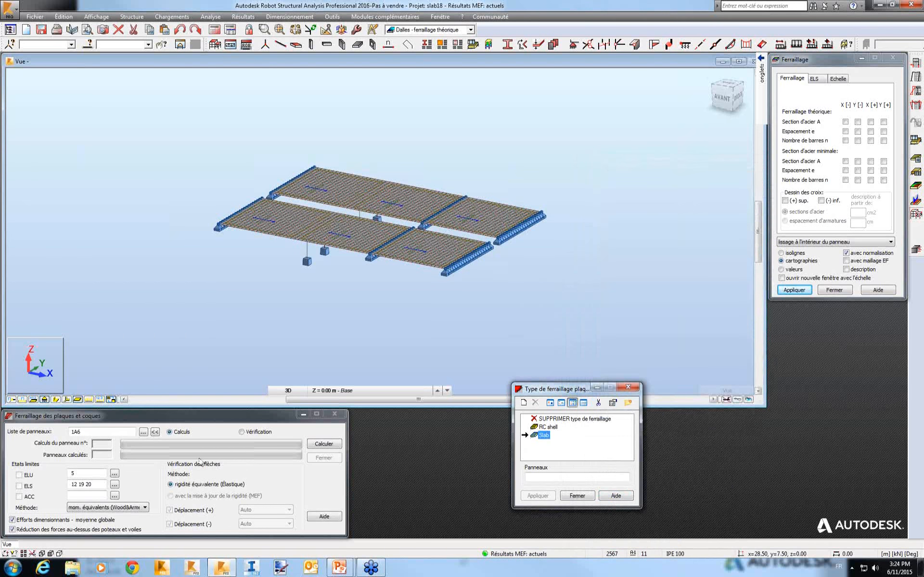
Run the reinforcement calculation for slab panels 1A6 and dismiss the calculation reports.
{"action": "left_click", "coordinate": [322, 445]}
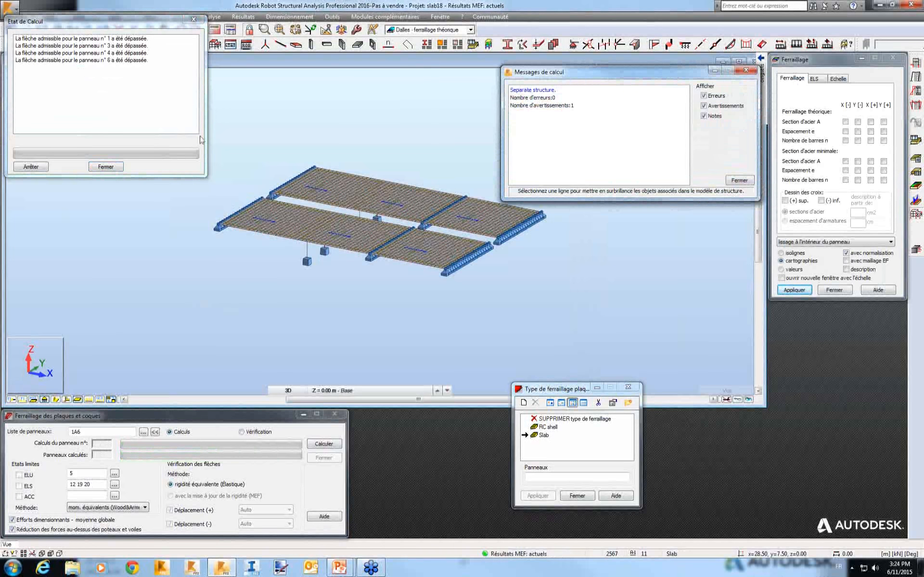
{"action": "middle_click_drag", "start_coordinate": [328, 180], "coordinate": [312, 199]}
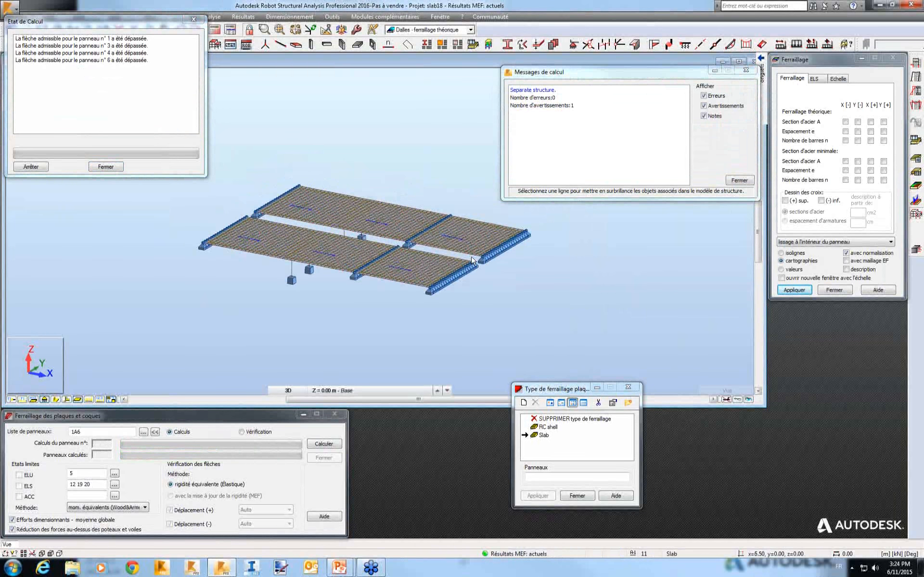
{"action": "left_click", "coordinate": [746, 70]}
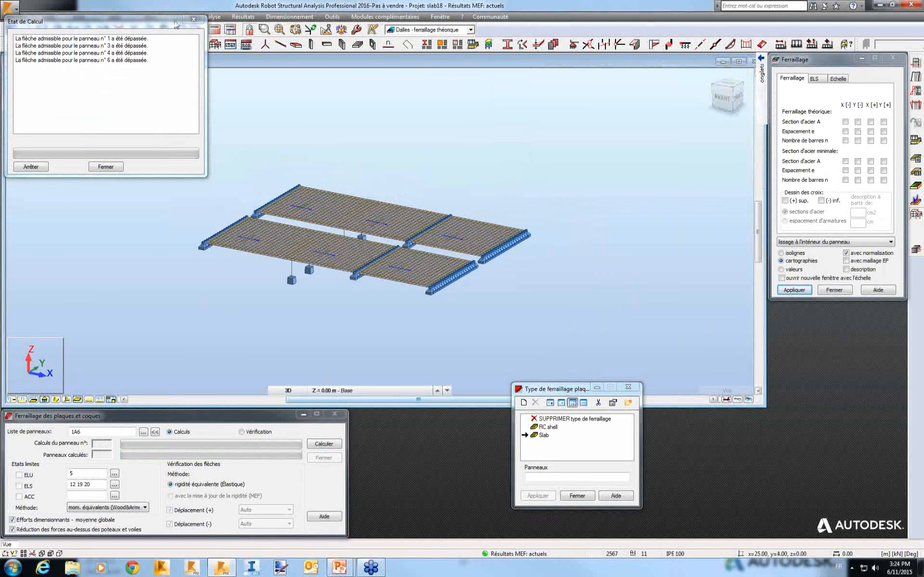
{"action": "left_click", "coordinate": [194, 19]}
Display the [-] deflection (Flèche u) map on the slabs with value descriptions.
{"action": "left_click", "coordinate": [821, 77]}
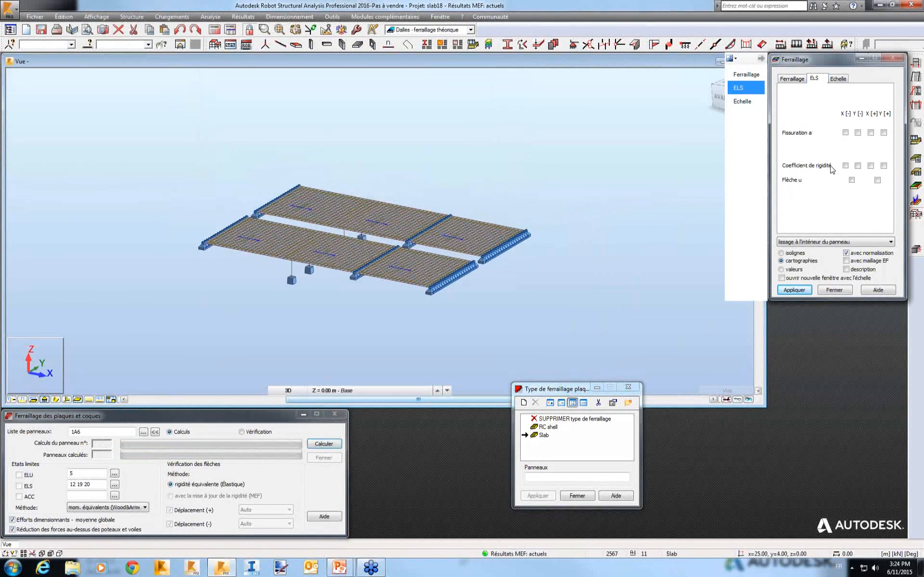
{"action": "left_click", "coordinate": [852, 181]}
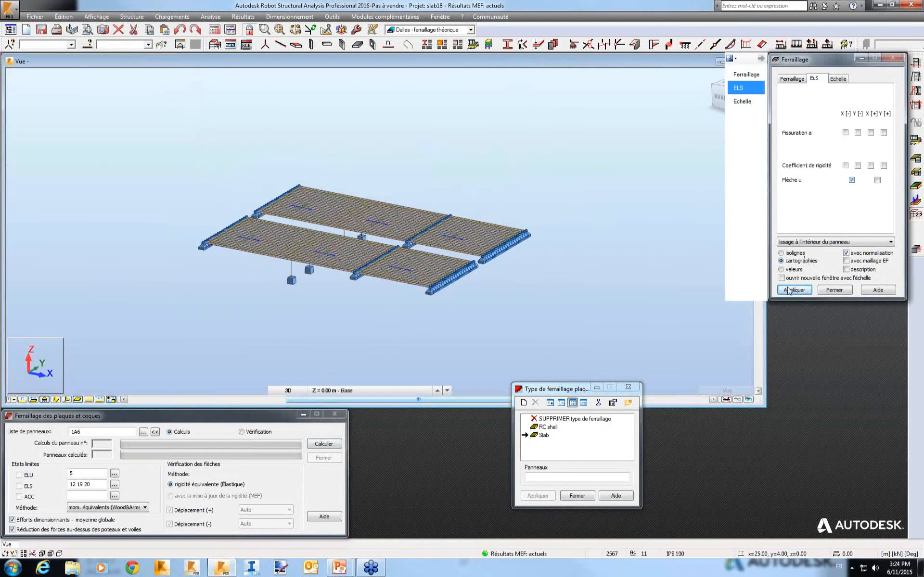
{"action": "left_click", "coordinate": [863, 270]}
{"action": "left_click", "coordinate": [794, 290]}
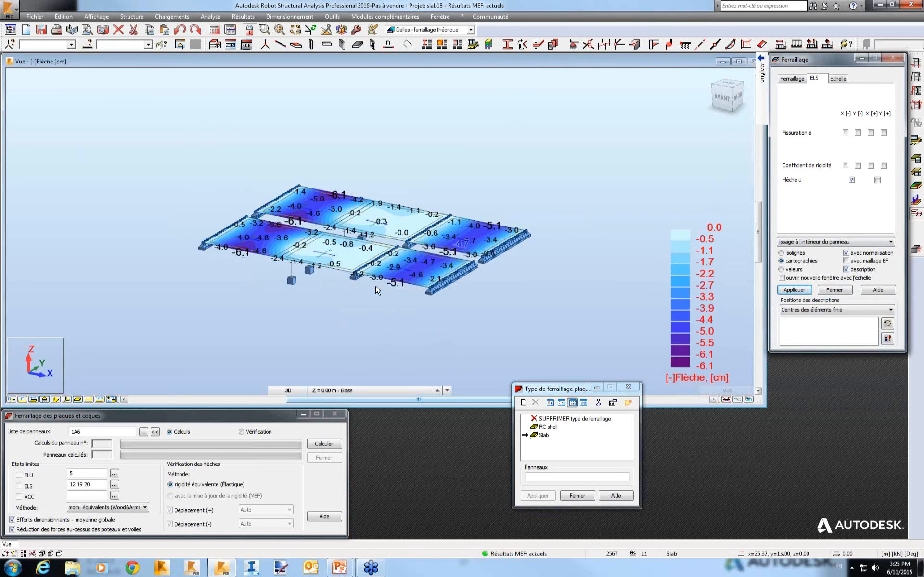
Display the theoretical steel section A maps on the slabs for X [-], followed by Y [-].
{"action": "left_click", "coordinate": [746, 74]}
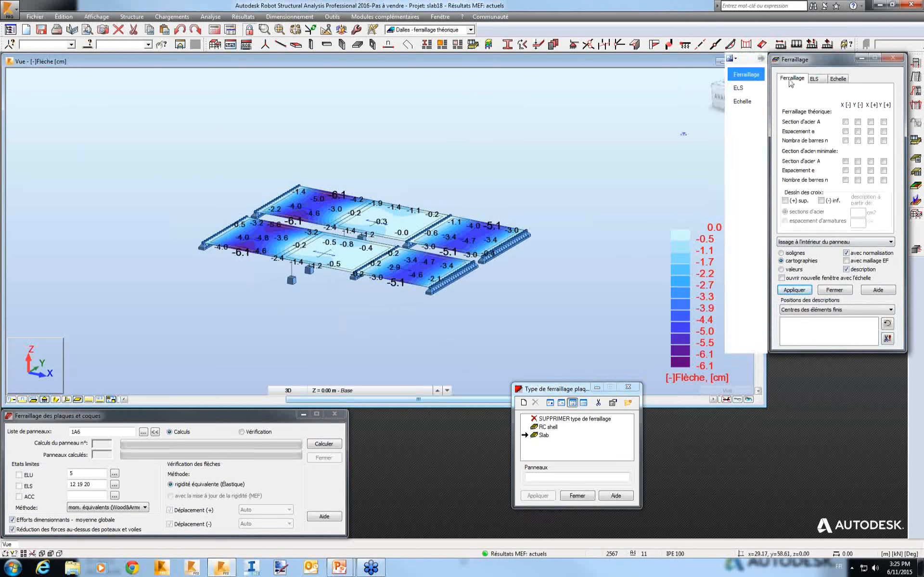
{"action": "left_click", "coordinate": [846, 122]}
{"action": "left_click", "coordinate": [794, 290]}
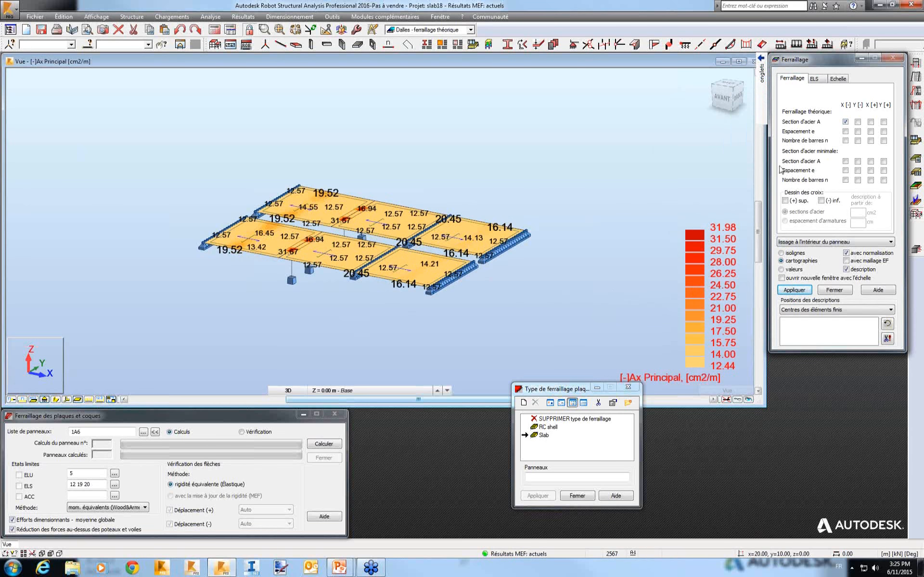
{"action": "left_click", "coordinate": [857, 122]}
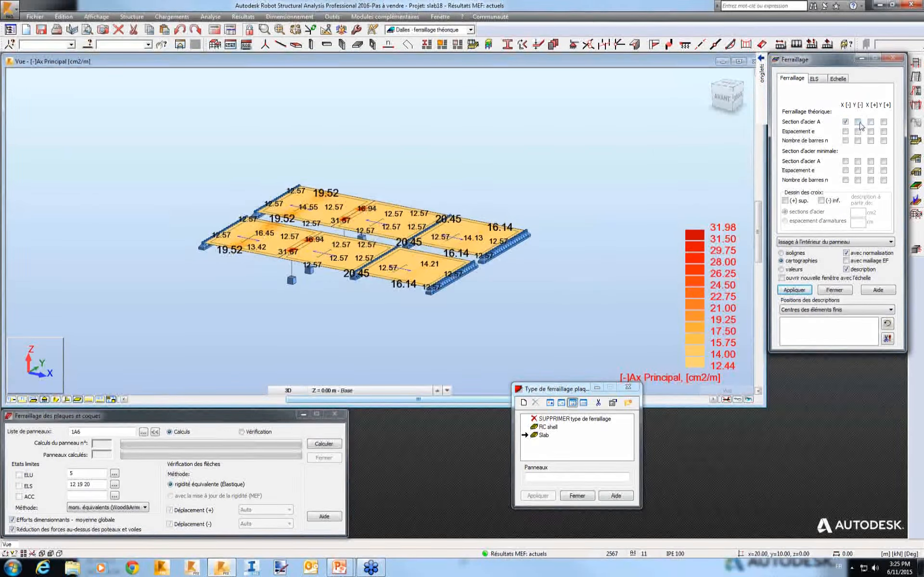
{"action": "left_click", "coordinate": [794, 290]}
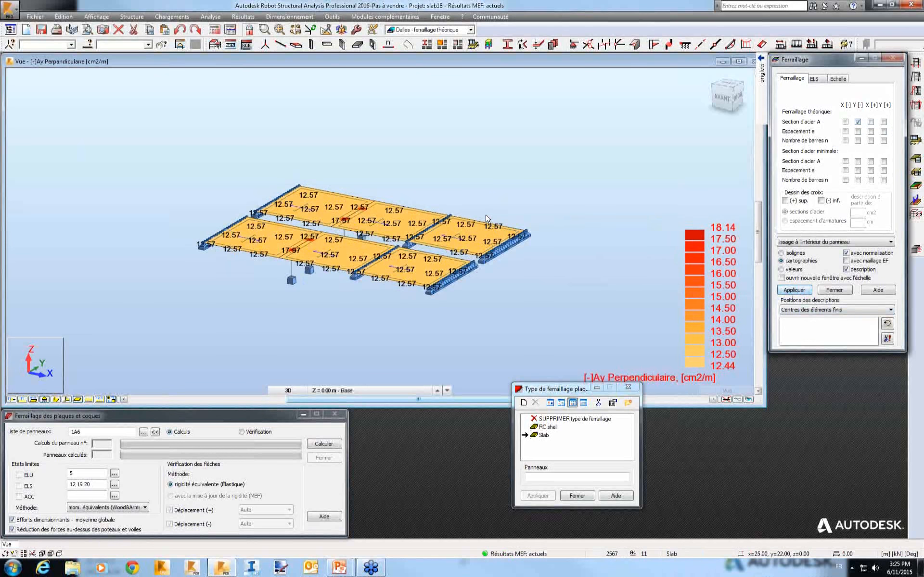
Enable reinforcement correction for deflection in the Slab type's Paramètres ELS and save the type.
{"action": "double_click", "coordinate": [542, 436]}
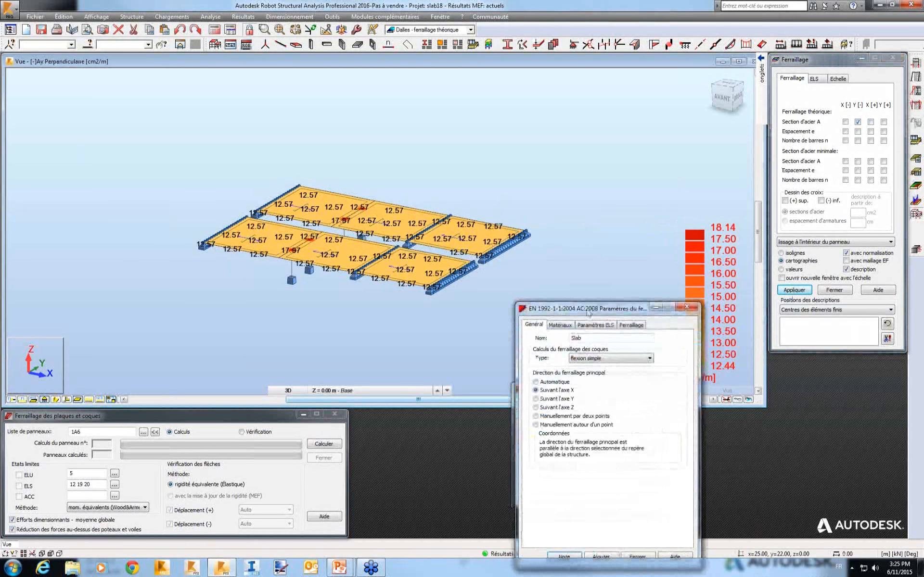
{"action": "left_click_drag", "start_coordinate": [593, 311], "coordinate": [475, 296]}
{"action": "left_click", "coordinate": [569, 326]}
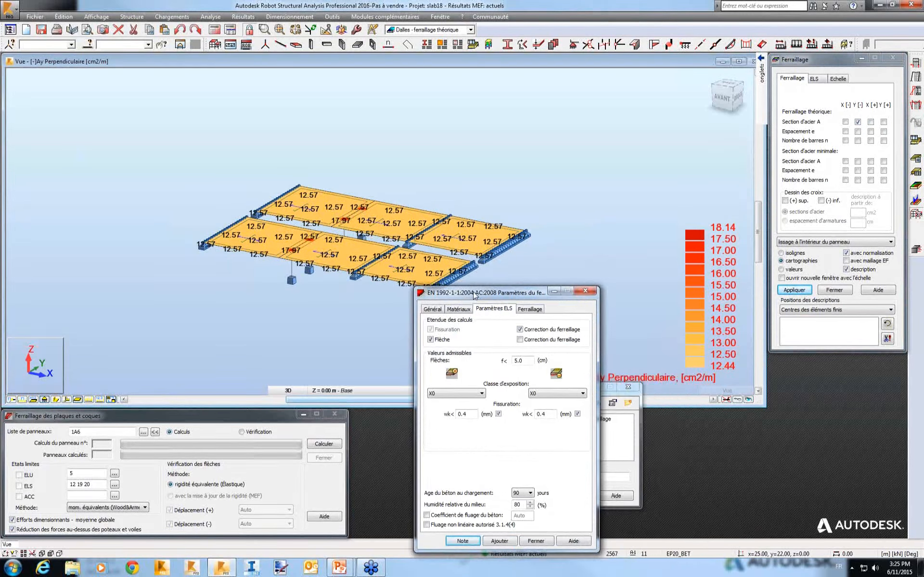
{"action": "left_click", "coordinate": [524, 341]}
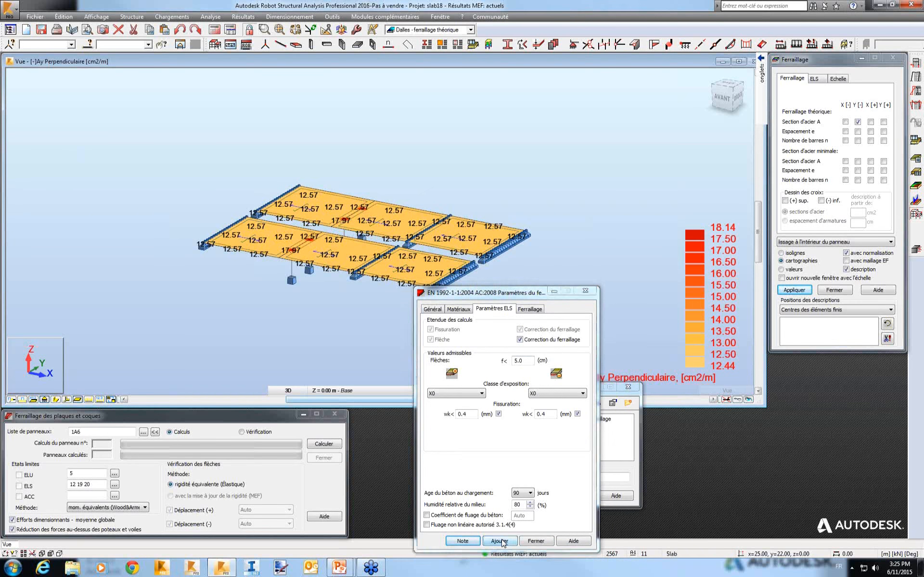
{"action": "left_click", "coordinate": [501, 541]}
{"action": "left_click", "coordinate": [498, 312]}
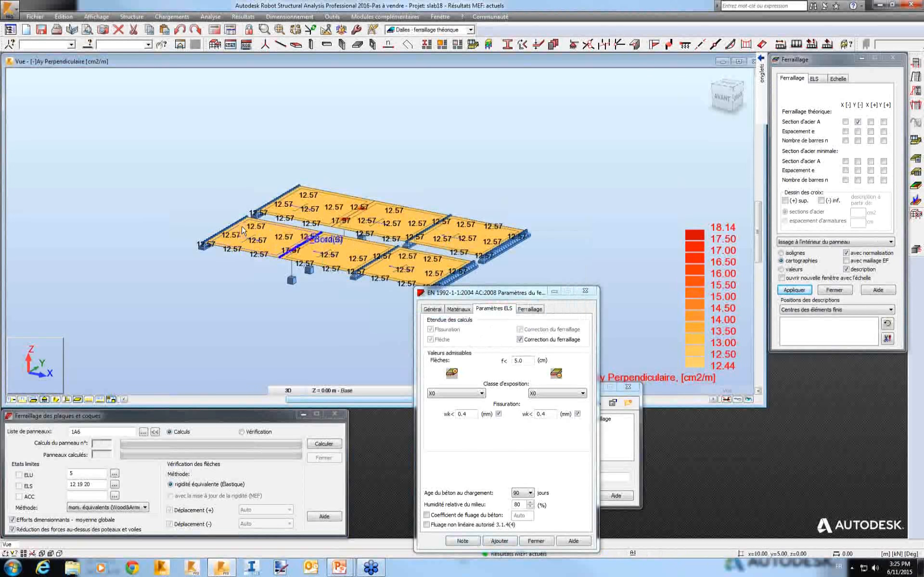
Add a reinforcement type named Slab_0.2 without deflection-based reinforcement correction and with both crack width limits wk set to 0.2 mm.
{"action": "left_click", "coordinate": [432, 309]}
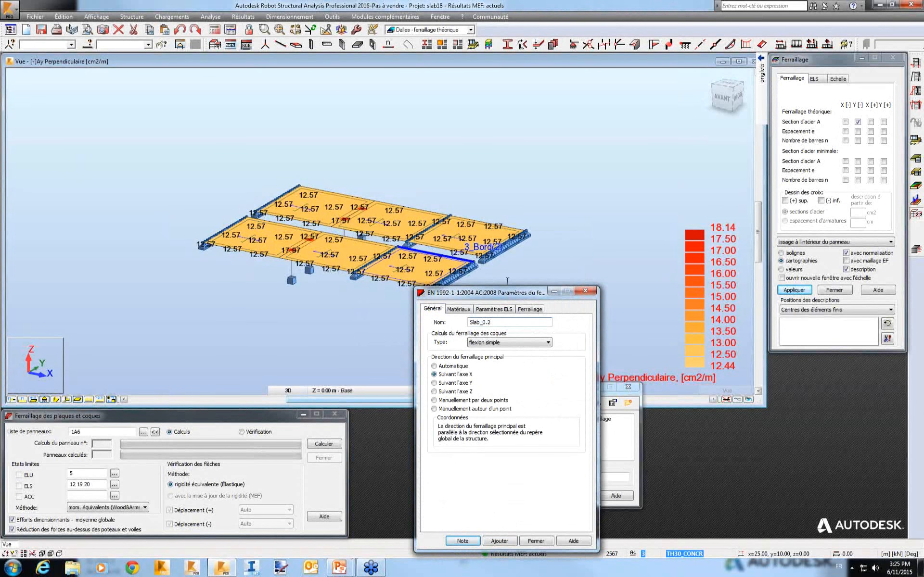
{"action": "left_click", "coordinate": [507, 309]}
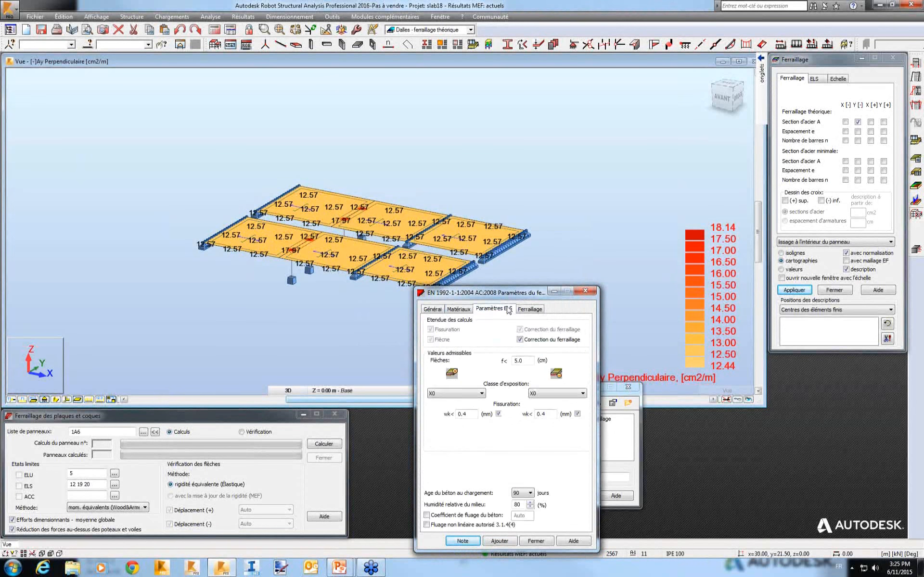
{"action": "left_click", "coordinate": [520, 340]}
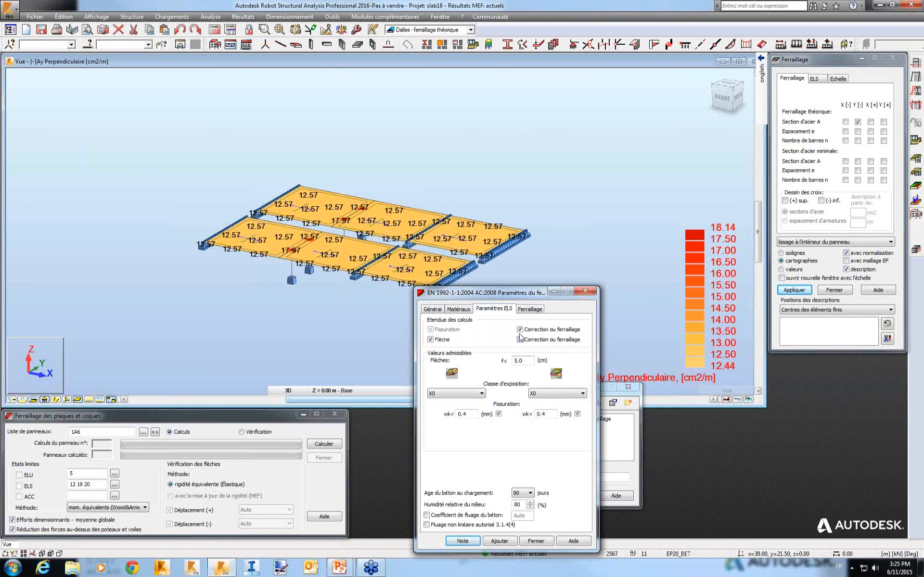
{"action": "left_click", "coordinate": [473, 415]}
{"action": "key", "text": "BackSpace"}
{"action": "type", "text": "2"}
{"action": "left_click", "coordinate": [544, 414]}
{"action": "type", "text": "0.2"}
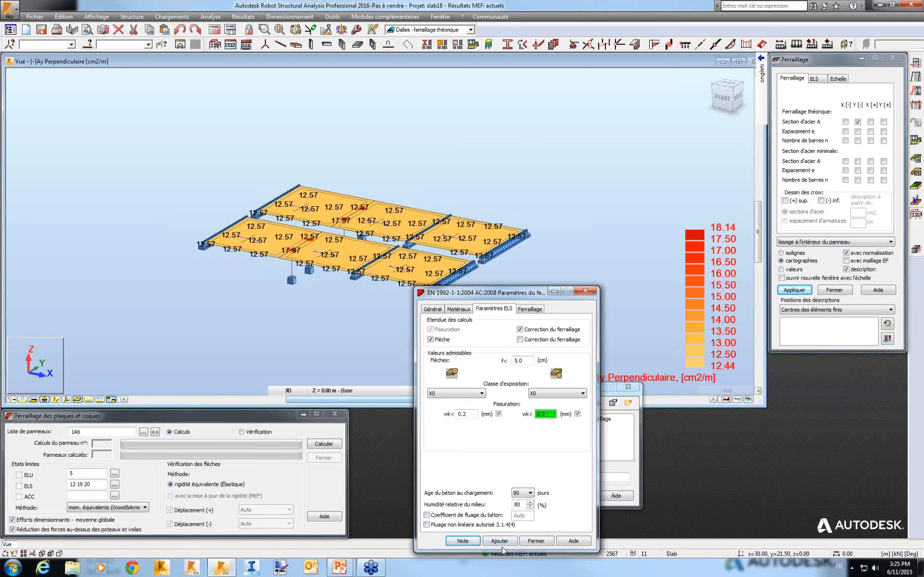
{"action": "left_click", "coordinate": [500, 541]}
Add a reinforcement type named Slab_0.1 with both crack width limits wk set to 0.1 mm.
{"action": "left_click", "coordinate": [432, 309]}
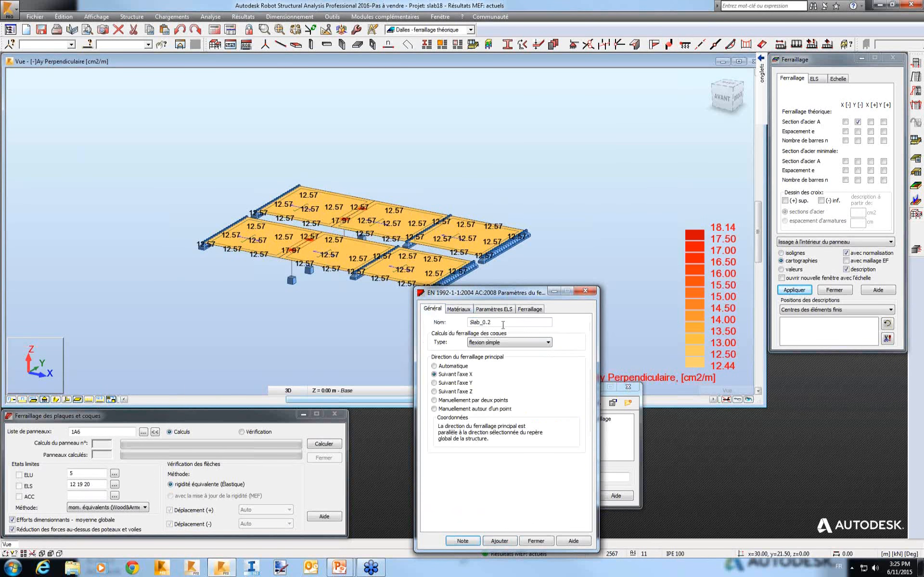
{"action": "key", "text": "BackSpace"}
{"action": "left_click", "coordinate": [503, 310]}
{"action": "left_click", "coordinate": [473, 413]}
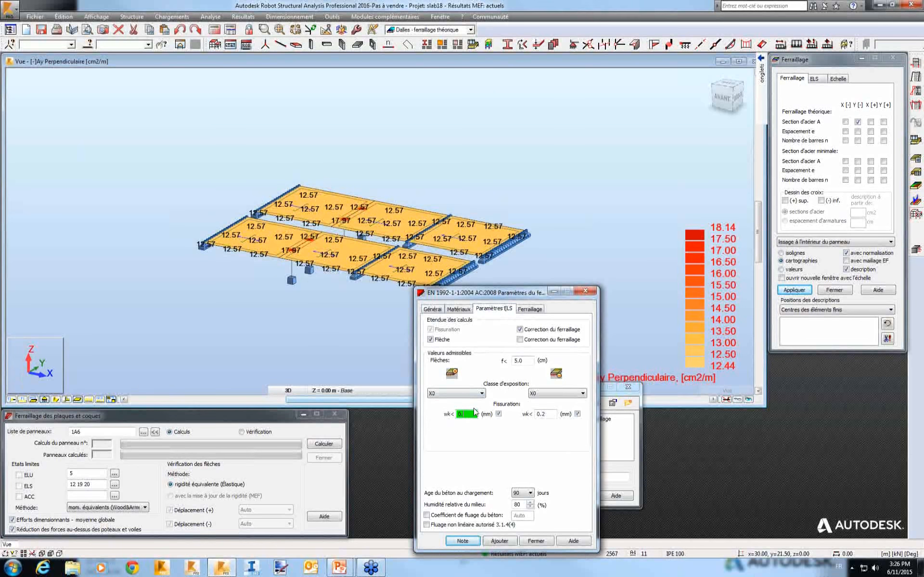
{"action": "left_click", "coordinate": [547, 414]}
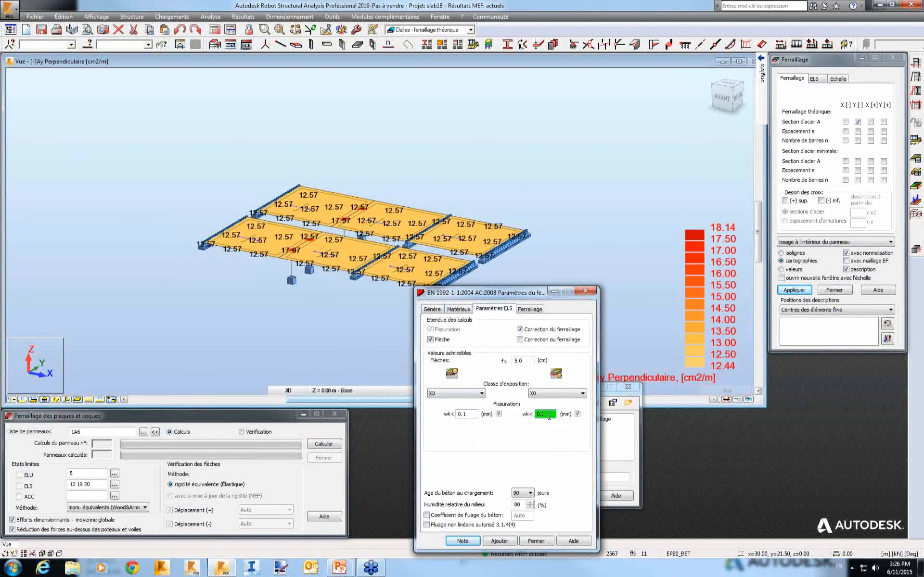
{"action": "left_click", "coordinate": [500, 541]}
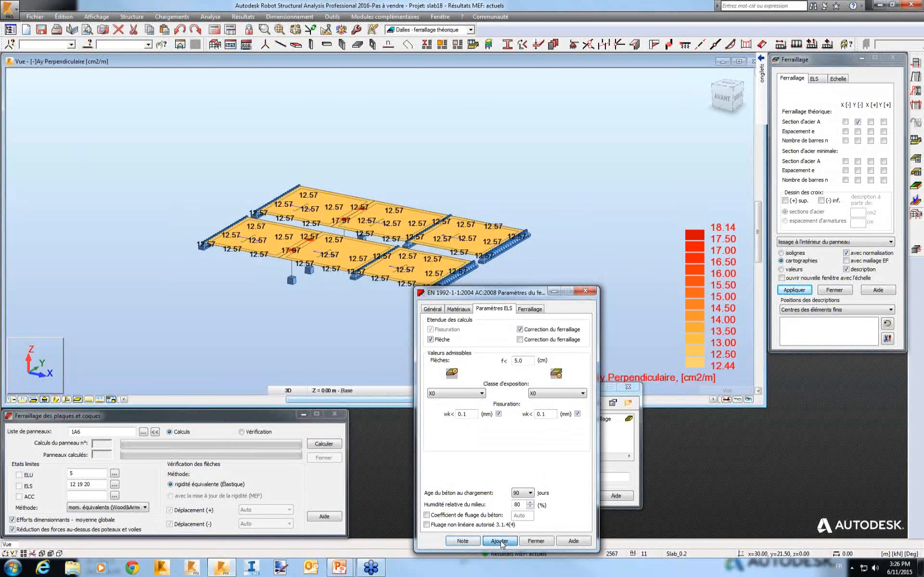
{"action": "left_click", "coordinate": [536, 542]}
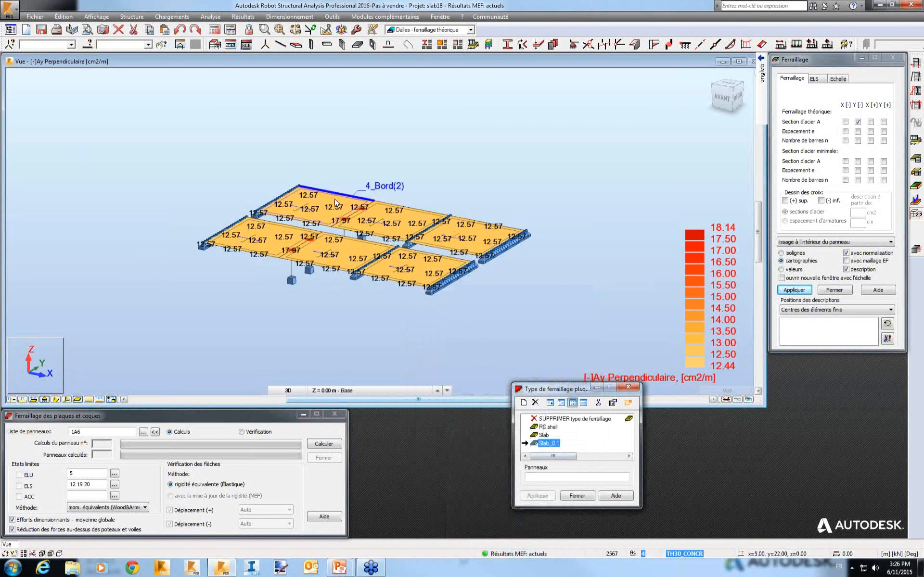
Assign the Slab_0.1 and Slab_0.2 reinforcement types to slab panels in the model.
{"action": "left_click", "coordinate": [550, 477]}
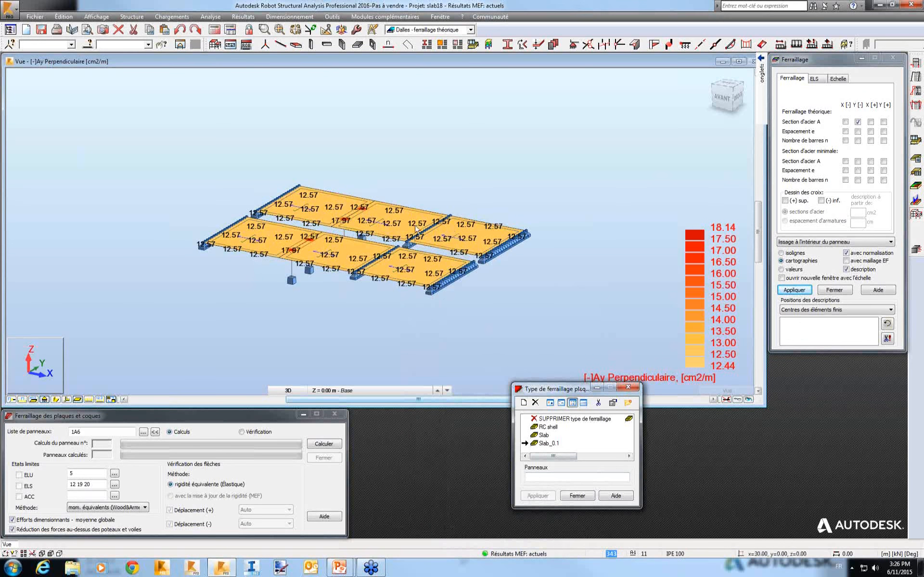
{"action": "left_click", "coordinate": [335, 202]}
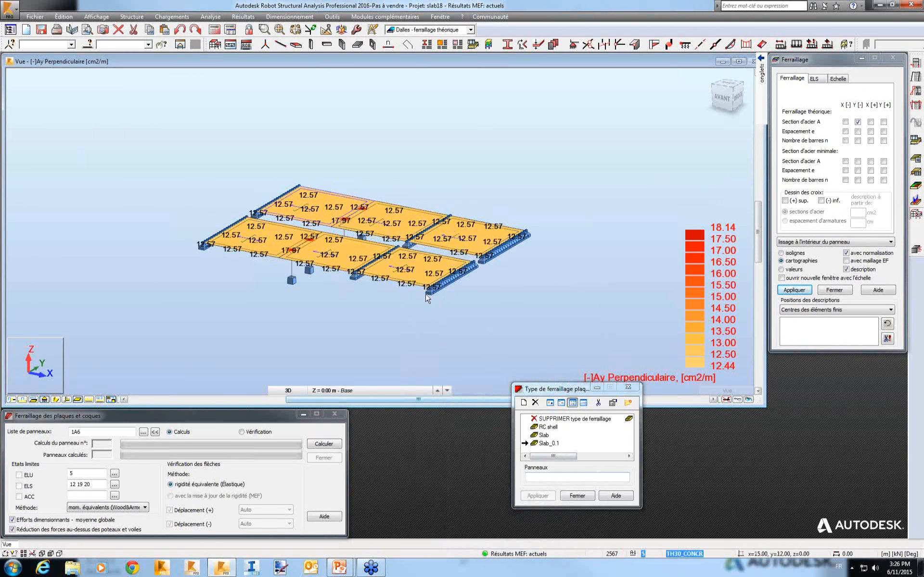
{"action": "left_click", "coordinate": [537, 496]}
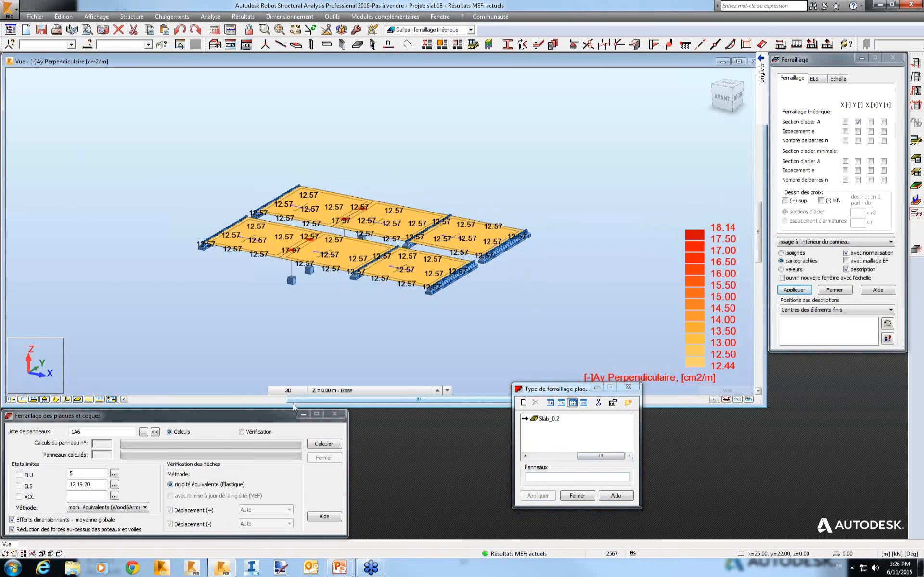
{"action": "right_click", "coordinate": [340, 345]}
{"action": "key", "text": "Escape"}
Recalculate the reinforcement of panels 1A6 and display the theoretical steel section A map for X [-].
{"action": "left_click", "coordinate": [324, 443]}
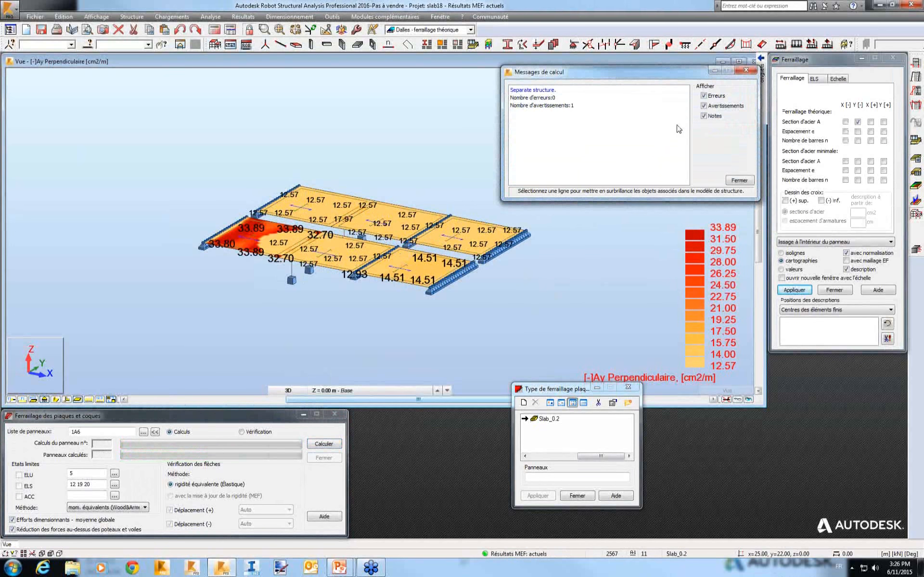
{"action": "left_click", "coordinate": [746, 70]}
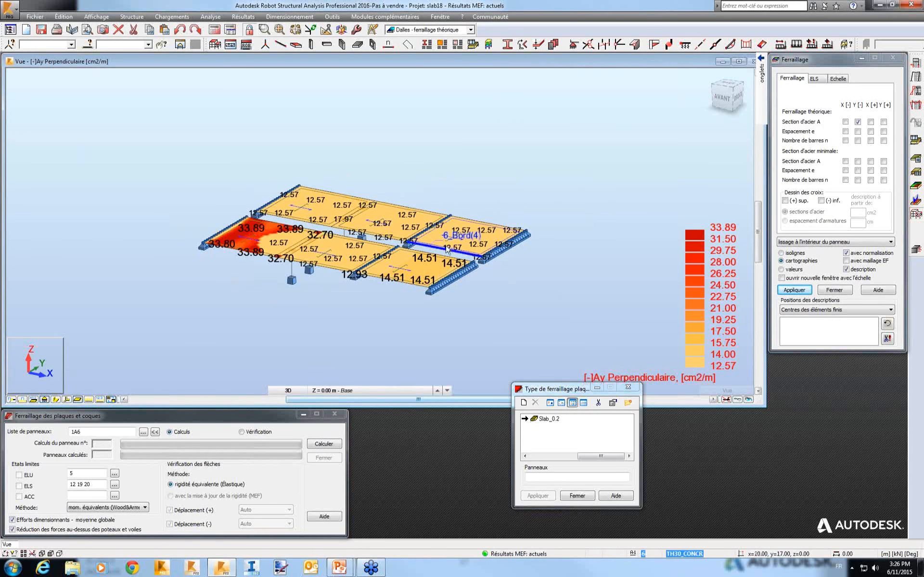
{"action": "left_click", "coordinate": [845, 122]}
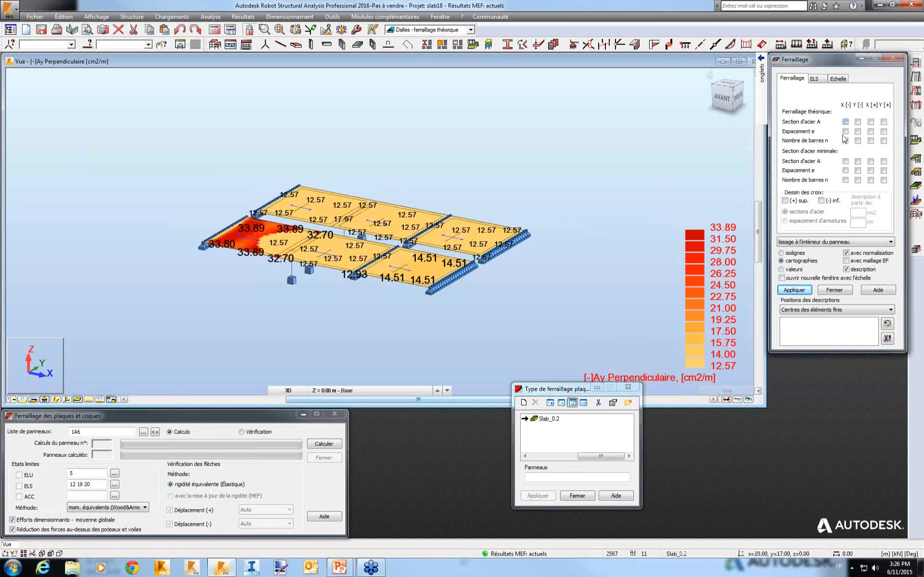
{"action": "left_click", "coordinate": [794, 290]}
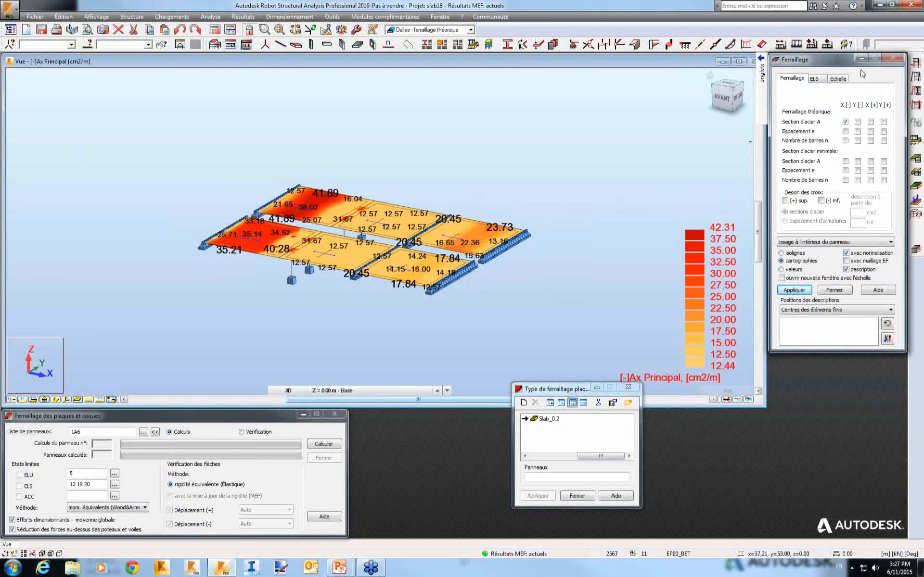
Display the [-] deflection (Flèche u) map, followed by the crack width (Fissuration a) map for X [-].
{"action": "left_click", "coordinate": [815, 80]}
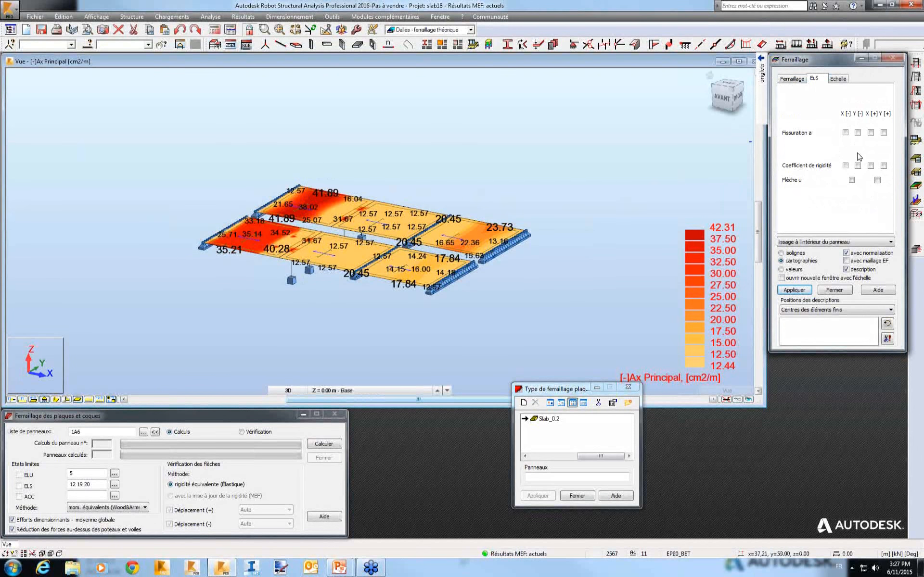
{"action": "left_click", "coordinate": [851, 181]}
{"action": "left_click", "coordinate": [794, 290]}
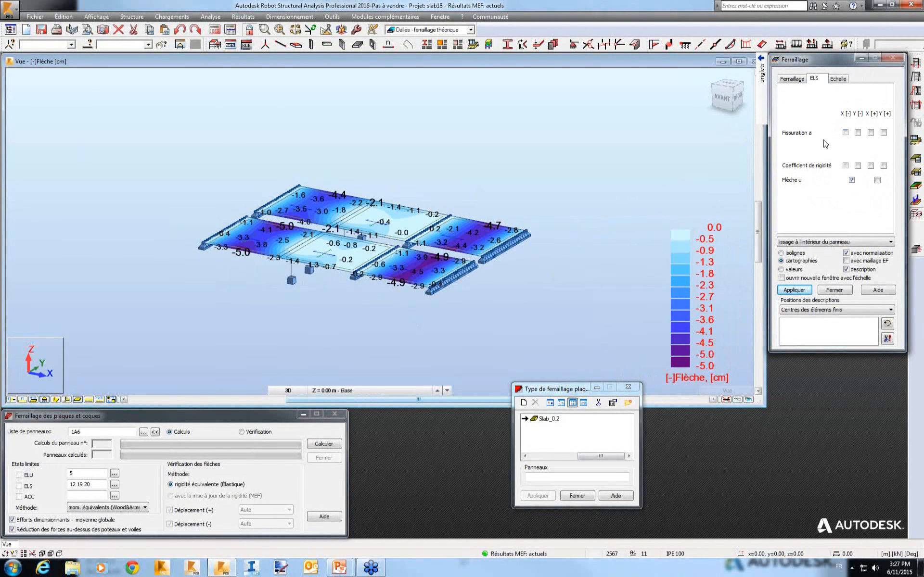
{"action": "left_click", "coordinate": [794, 290]}
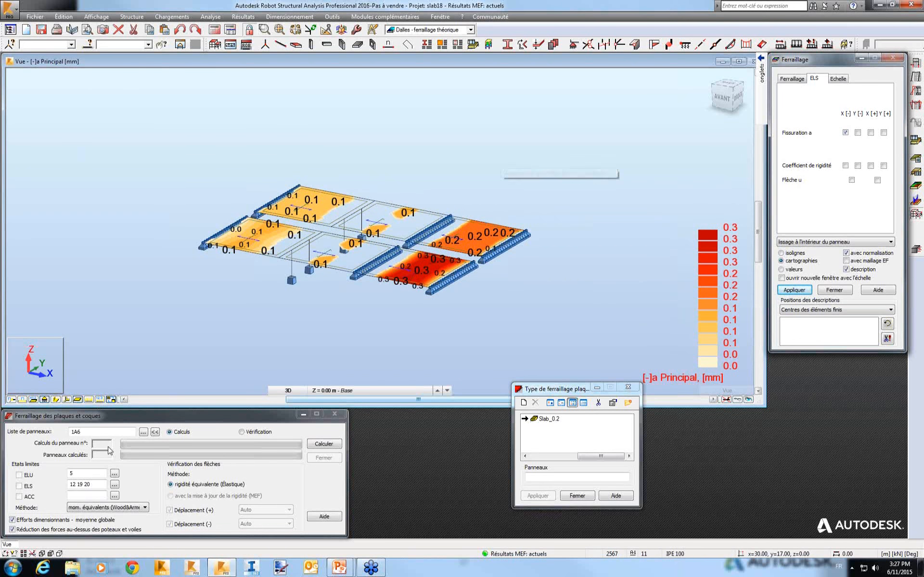
Clear the crack width map from the slab view and show the plain panels.
{"action": "left_click", "coordinate": [32, 554]}
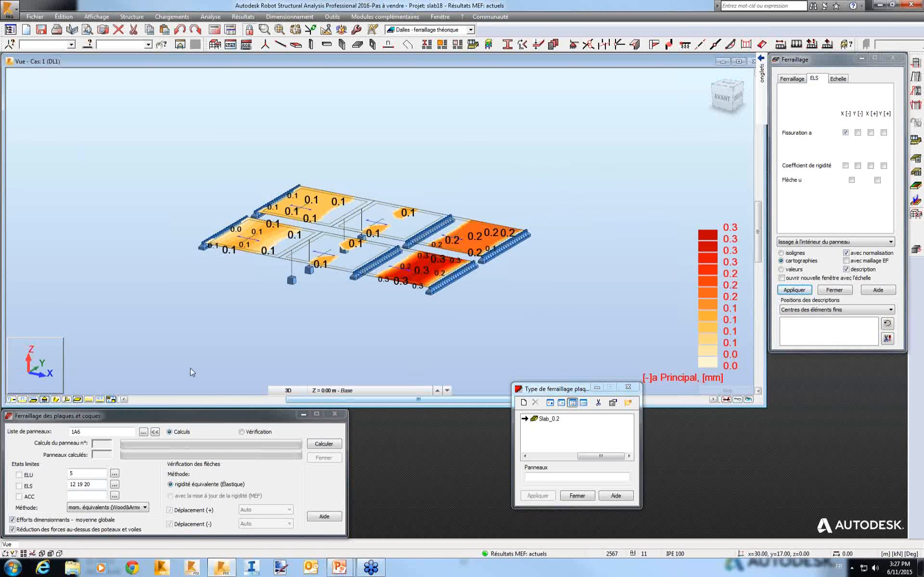
{"action": "right_click", "coordinate": [496, 174]}
{"action": "left_click", "coordinate": [491, 187]}
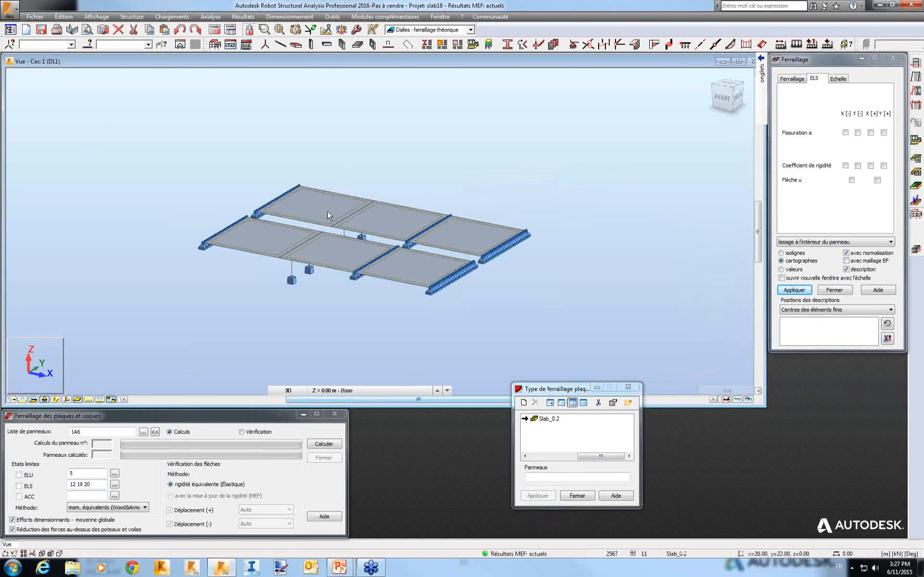
Select slab panels 4, 5 and 6 in the rear row and transfer them to provided reinforcement design.
{"action": "left_click", "coordinate": [343, 215]}
{"action": "left_click", "coordinate": [391, 212], "text": "ctrl"}
{"action": "left_click", "coordinate": [487, 236], "text": "ctrl"}
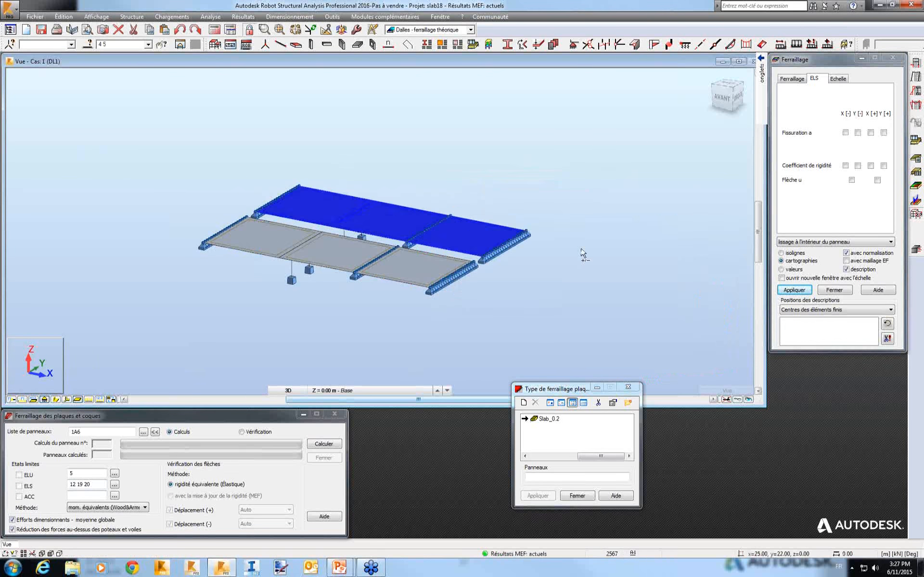
{"action": "left_click", "coordinate": [917, 252]}
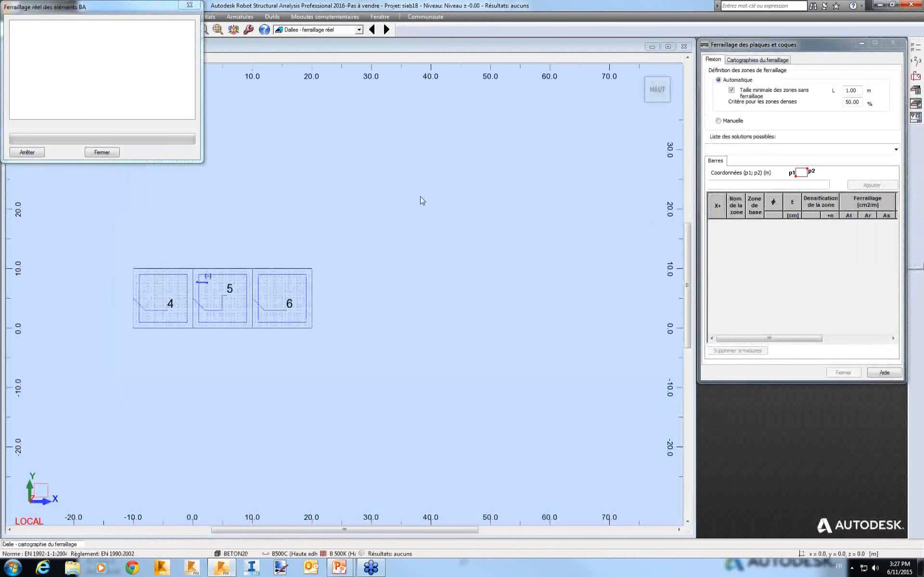
Display the theoretical reinforcement At map of the slab with the values and description labels hidden.
{"action": "left_click", "coordinate": [749, 59]}
{"action": "left_click", "coordinate": [714, 297]}
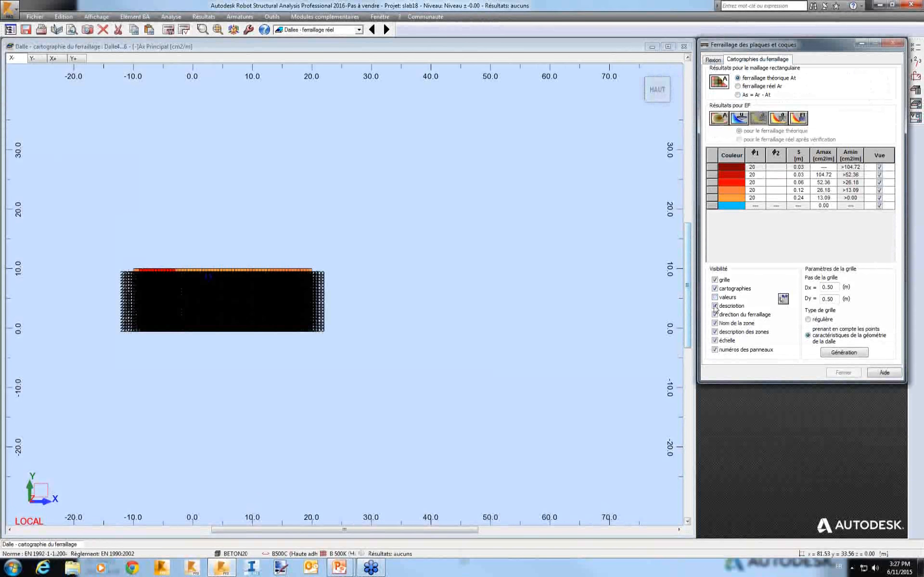
{"action": "left_click", "coordinate": [714, 306]}
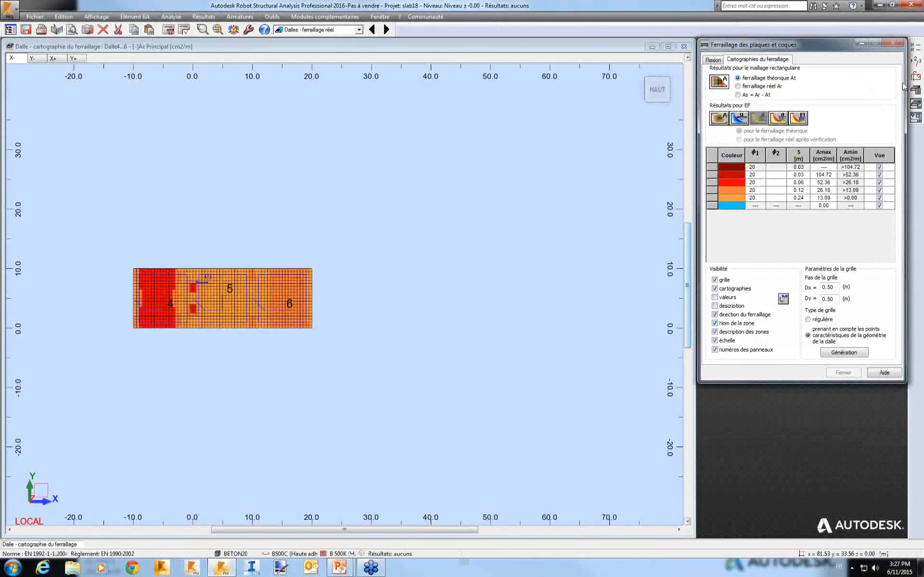
Set the reinforcement pattern's bar diameter to 20 mm in directions X and Y for both the lower and upper reinforcement.
{"action": "left_click", "coordinate": [915, 76]}
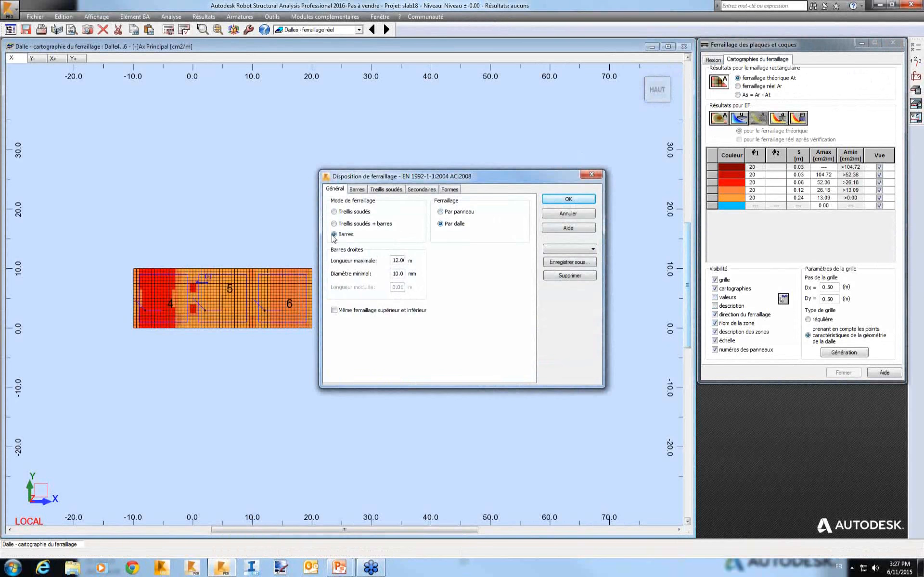
{"action": "left_click", "coordinate": [355, 189]}
{"action": "left_click", "coordinate": [396, 219]}
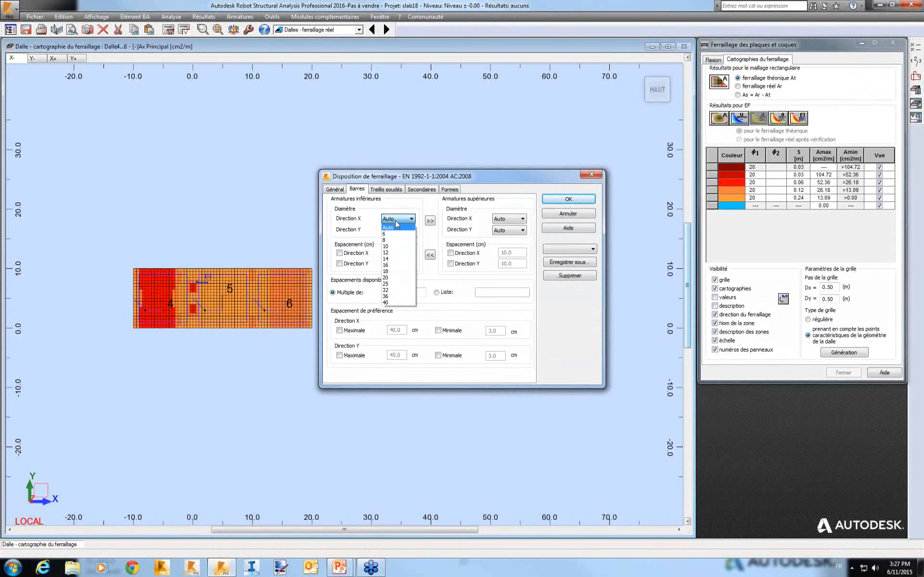
{"action": "left_click", "coordinate": [395, 254]}
{"action": "left_click", "coordinate": [398, 230]}
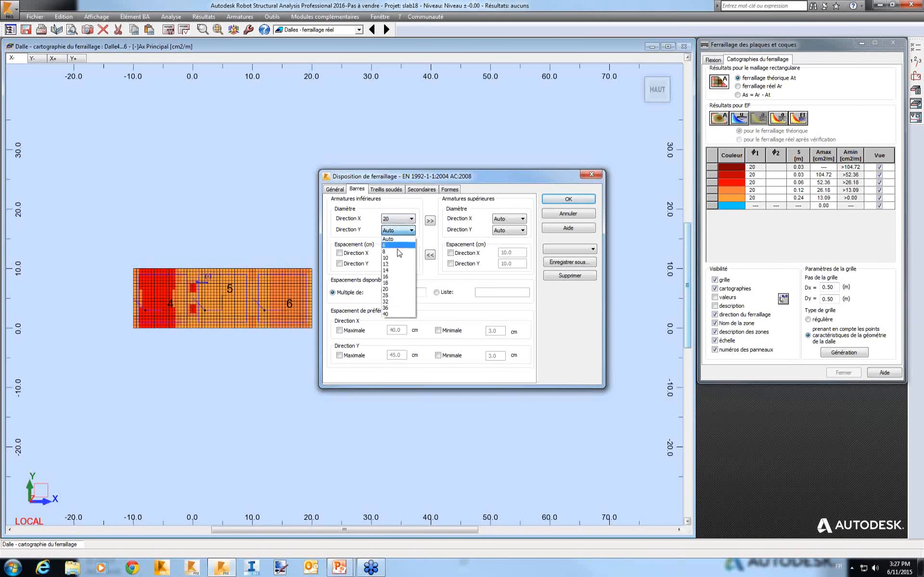
{"action": "left_click", "coordinate": [396, 280]}
{"action": "left_click", "coordinate": [430, 221]}
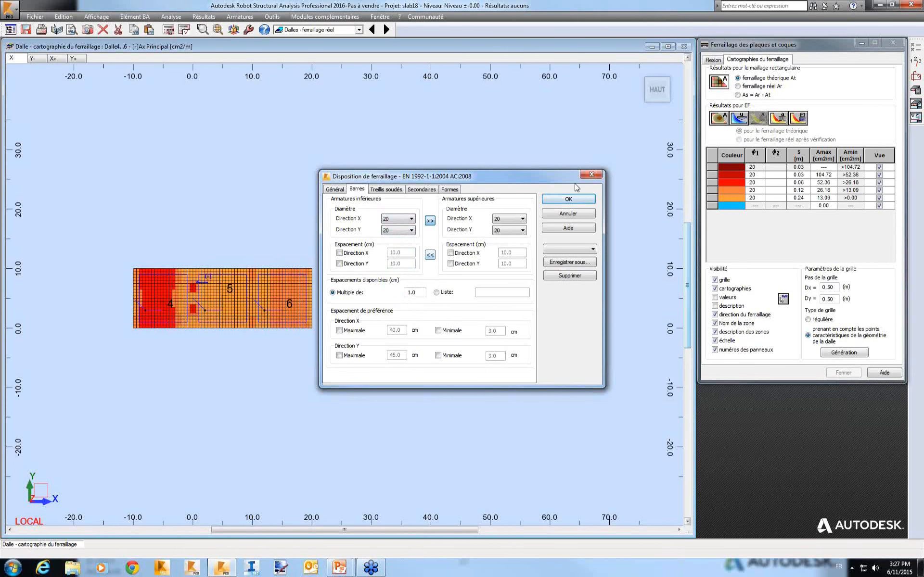
{"action": "left_click", "coordinate": [569, 199]}
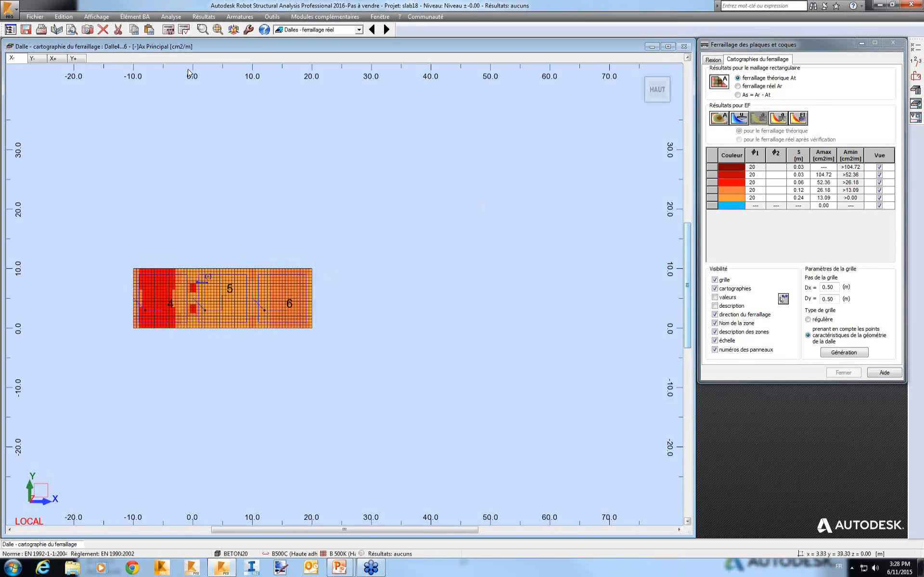
Calculate the provided reinforcement of slab panels 4 to 6 and dismiss the calculation error report.
{"action": "left_click", "coordinate": [167, 31]}
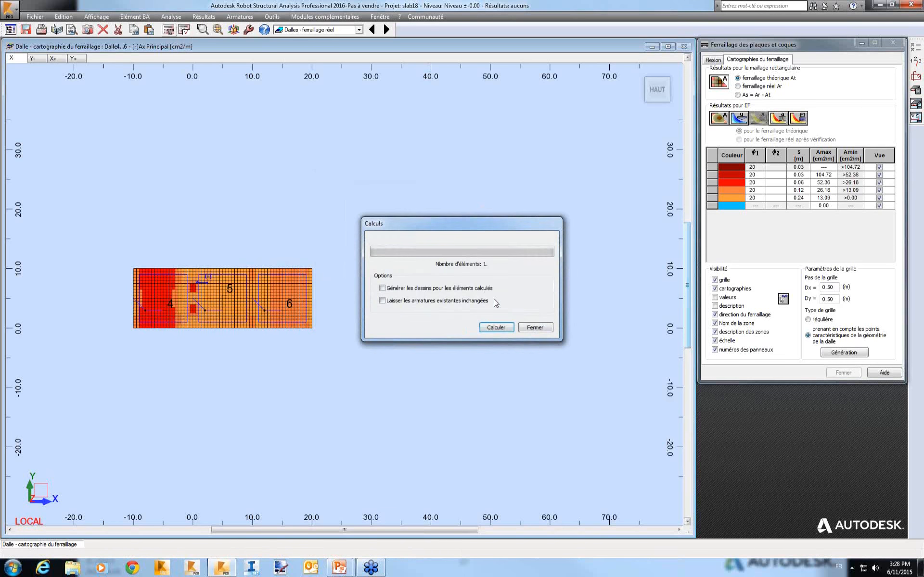
{"action": "left_click", "coordinate": [489, 329]}
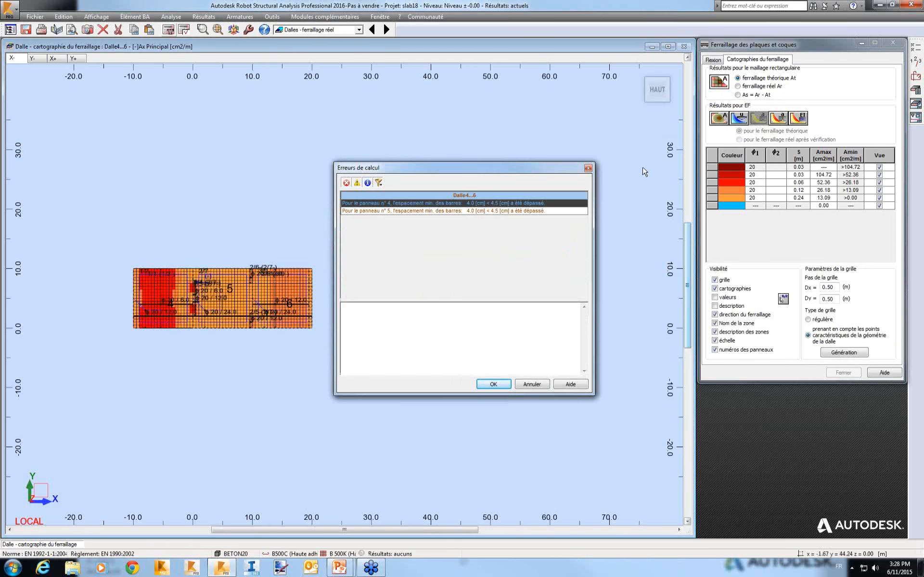
{"action": "left_click", "coordinate": [588, 168]}
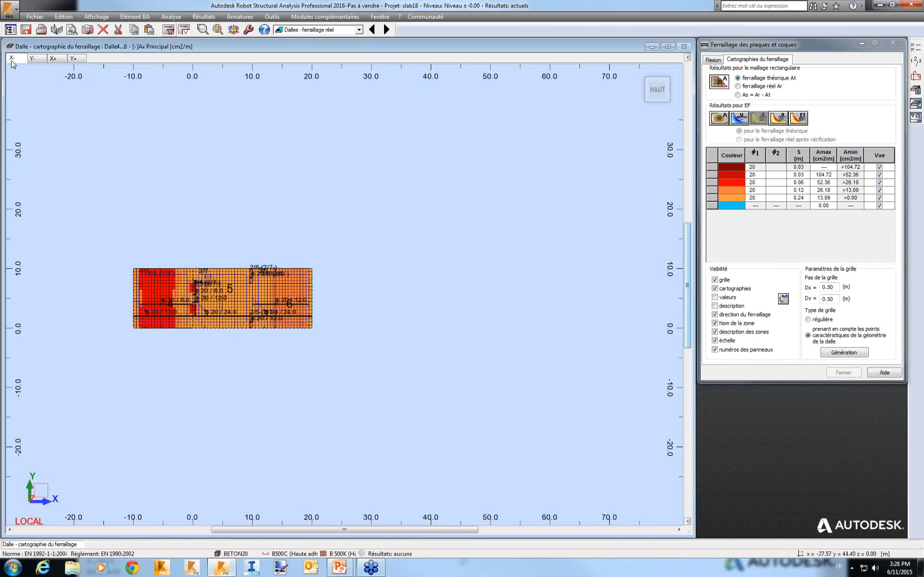
Switch the reinforcement zone definition to manual and delete all generated X- zones.
{"action": "left_click", "coordinate": [715, 60]}
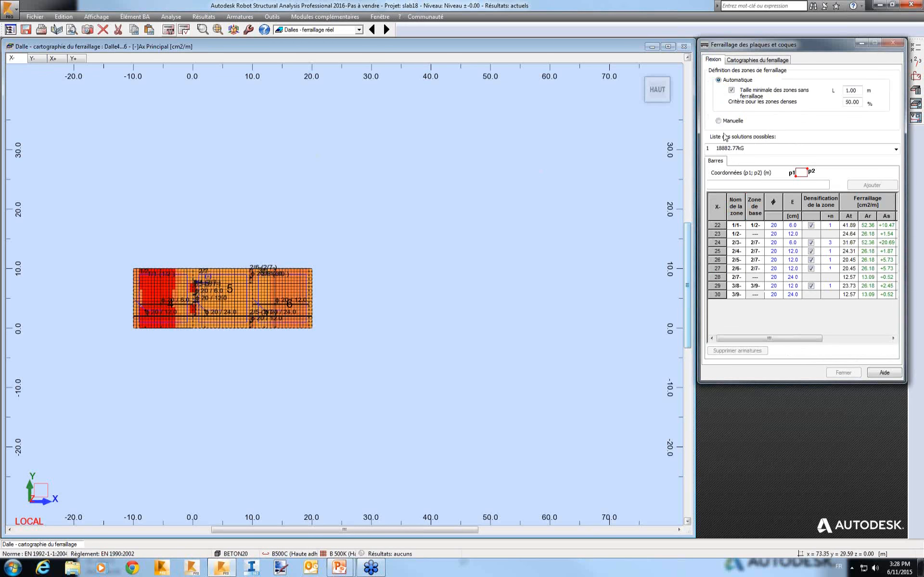
{"action": "left_click", "coordinate": [720, 121]}
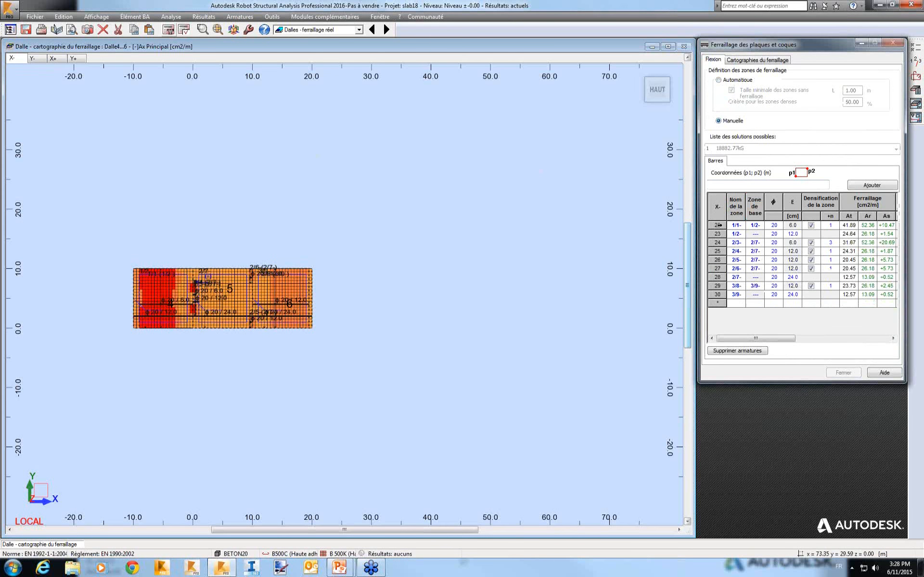
{"action": "left_click", "coordinate": [718, 225]}
{"action": "left_click", "coordinate": [718, 294], "text": "shift"}
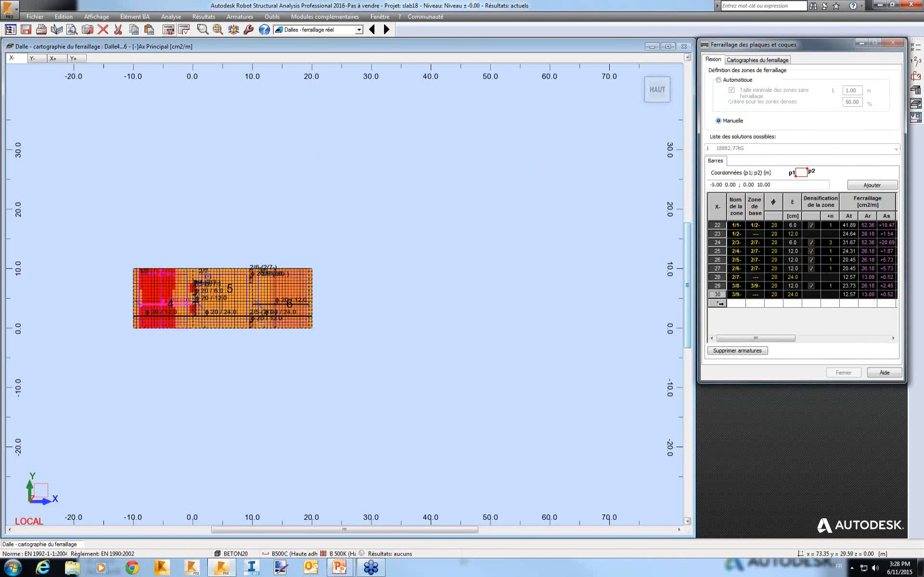
{"action": "key", "text": "Delete"}
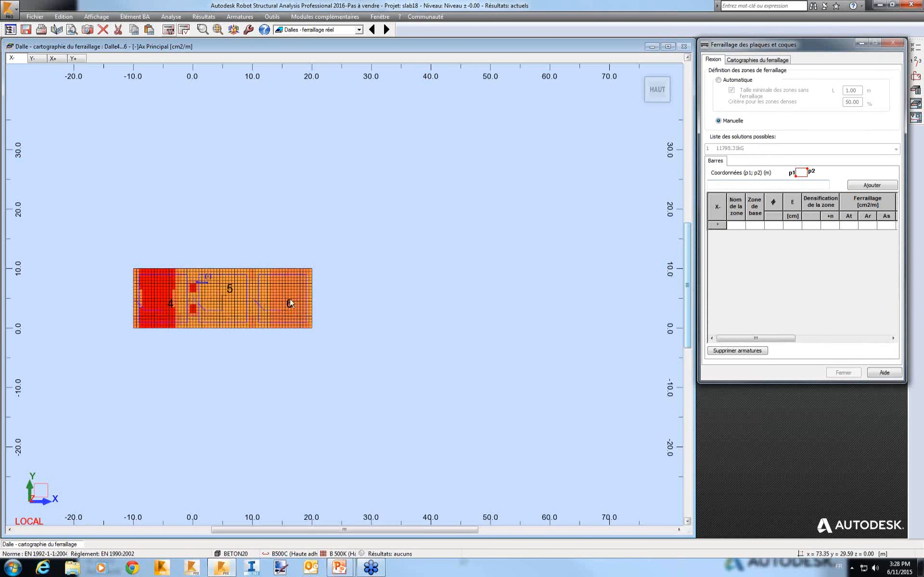
Draw an X- reinforcement zone over the entire slab, about 30 by 10 m, with 20 mm bars at 24 cm spacing.
{"action": "scroll", "coordinate": [246, 302], "scroll_direction": "up", "scroll_amount": 3}
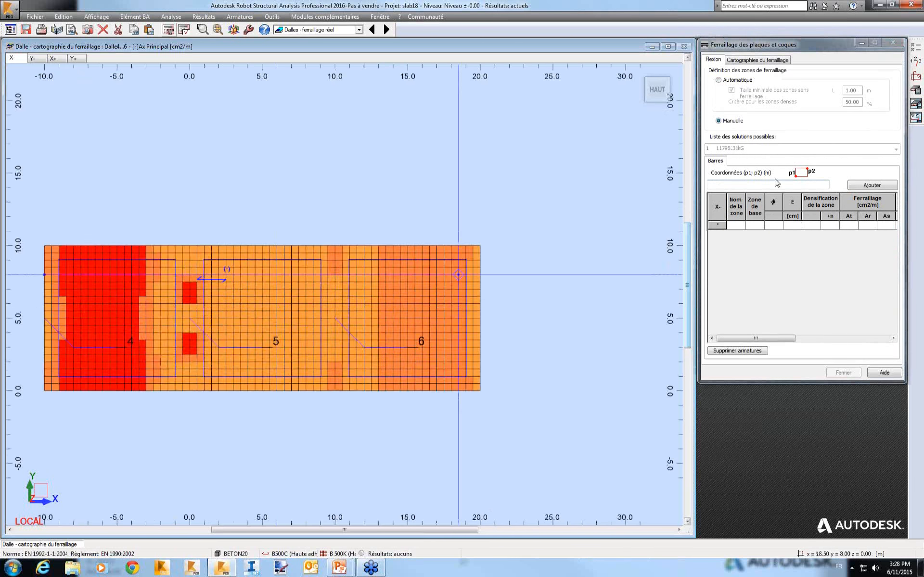
{"action": "left_click", "coordinate": [722, 184]}
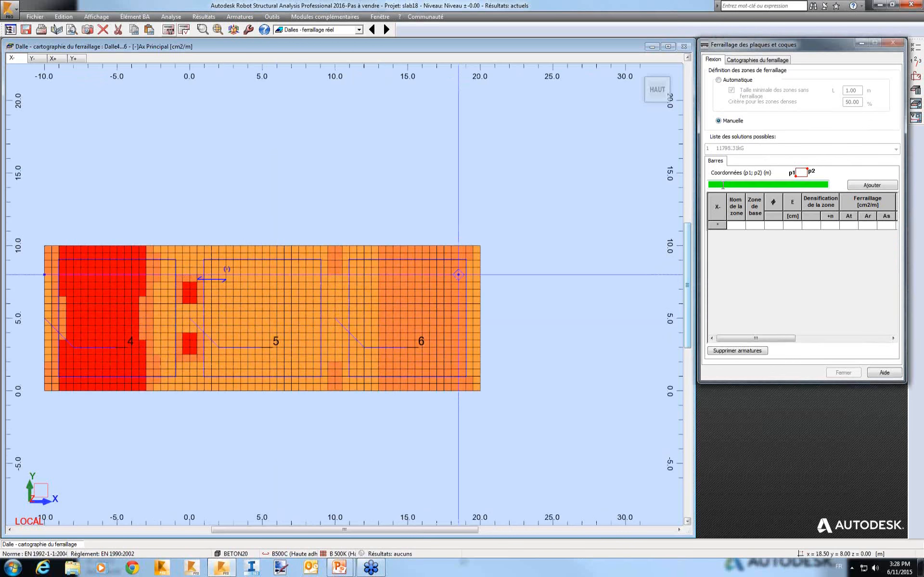
{"action": "left_click", "coordinate": [41, 245]}
{"action": "left_click", "coordinate": [476, 392]}
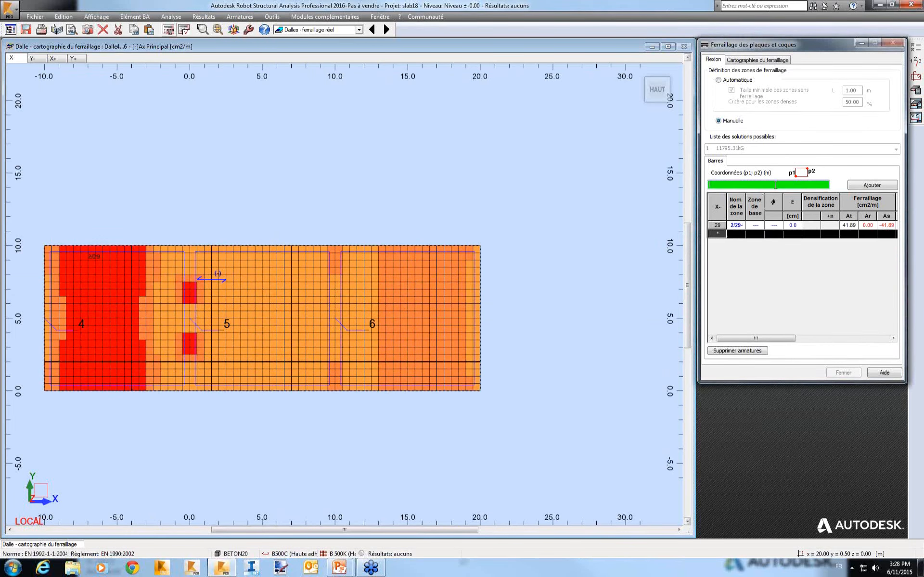
{"action": "left_click", "coordinate": [773, 226]}
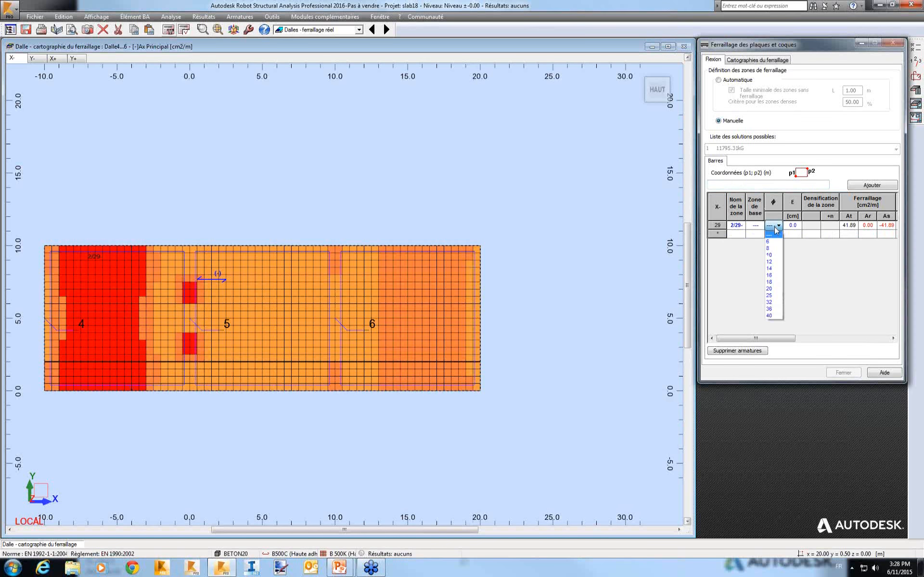
{"action": "left_click", "coordinate": [774, 294]}
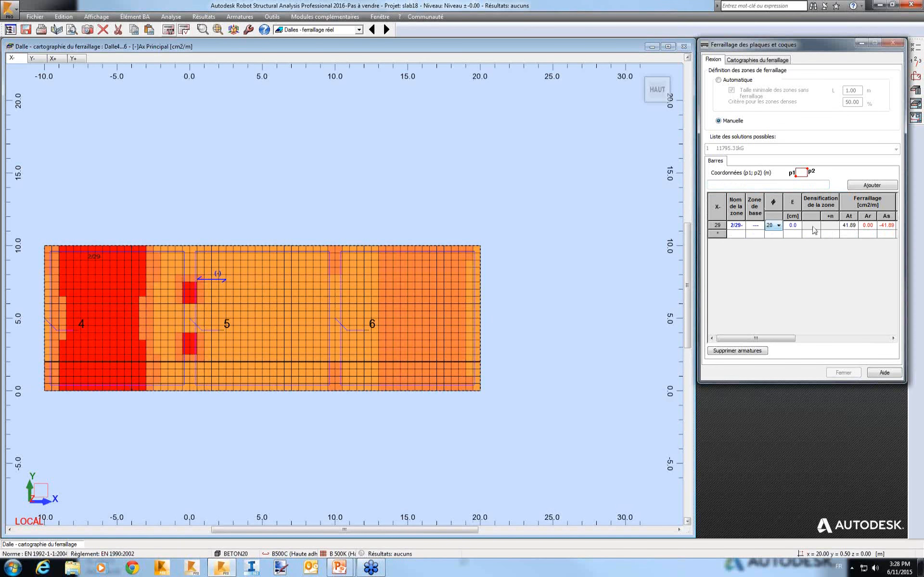
{"action": "left_click", "coordinate": [794, 226]}
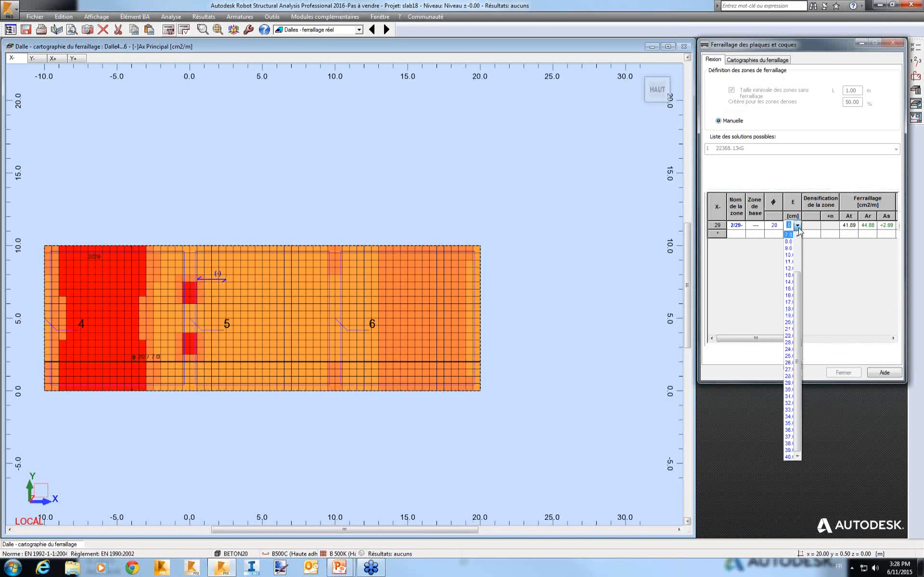
{"action": "left_click", "coordinate": [789, 350]}
{"action": "key", "text": "Return"}
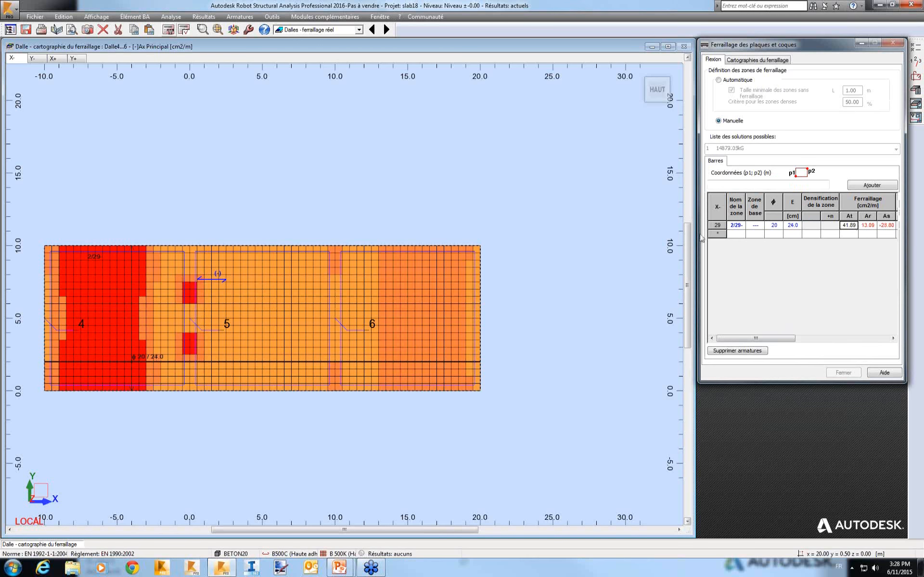
Draw a second X- zone about 8 by 10 m over the red area of panel 4, using 2/29- as its base zone.
{"action": "left_click", "coordinate": [735, 187]}
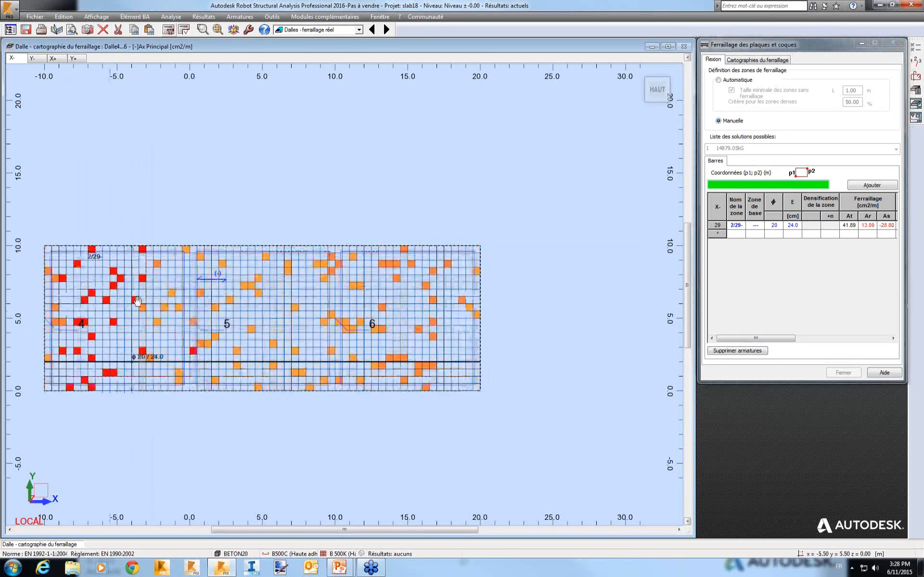
{"action": "middle_click_drag", "start_coordinate": [134, 301], "coordinate": [226, 293]}
{"action": "scroll", "coordinate": [227, 293], "scroll_direction": "up", "scroll_amount": 1}
{"action": "left_click", "coordinate": [737, 184]}
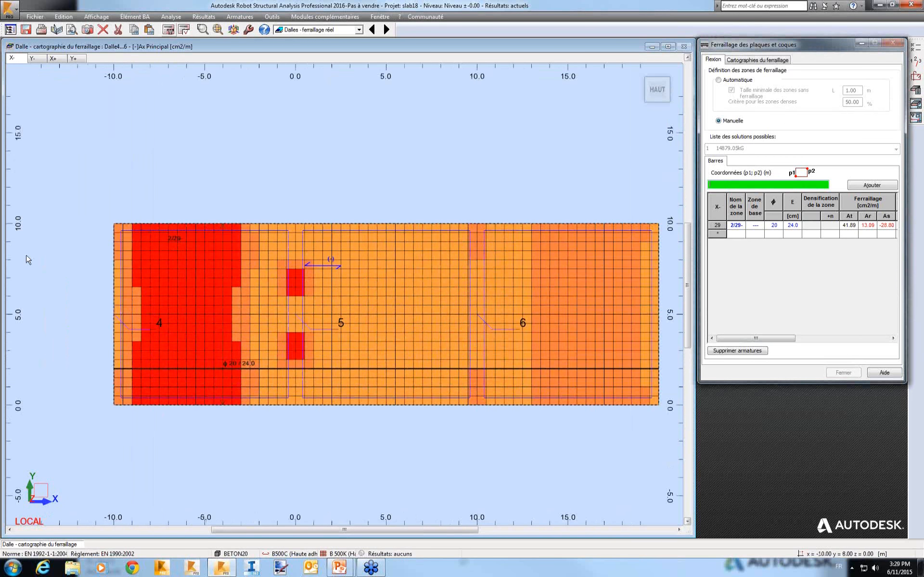
{"action": "left_click", "coordinate": [110, 224]}
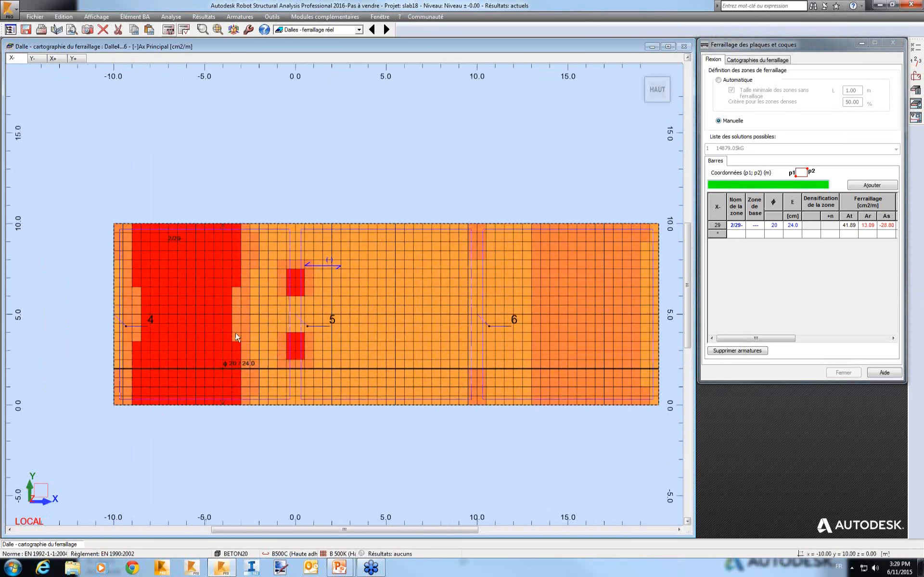
{"action": "left_click", "coordinate": [260, 404]}
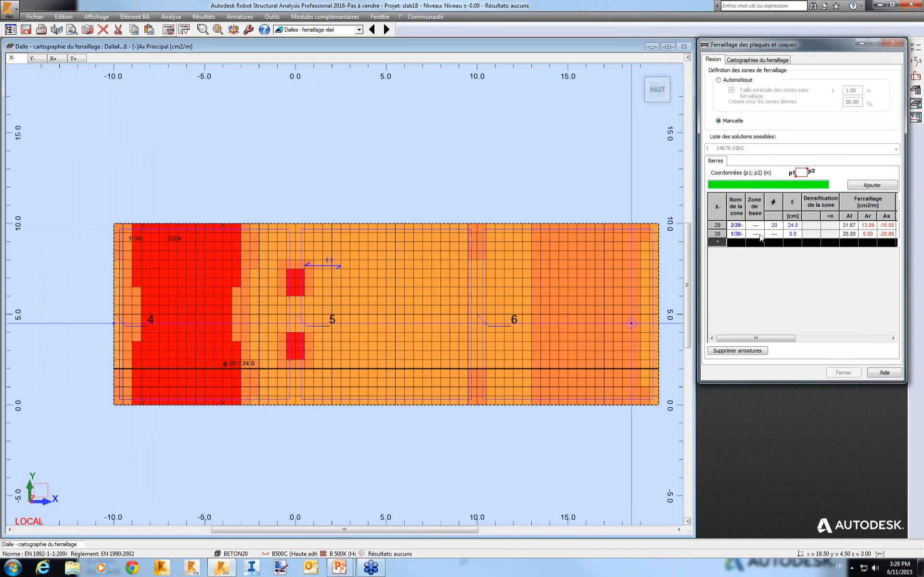
{"action": "left_click", "coordinate": [755, 234]}
{"action": "left_click", "coordinate": [760, 234]}
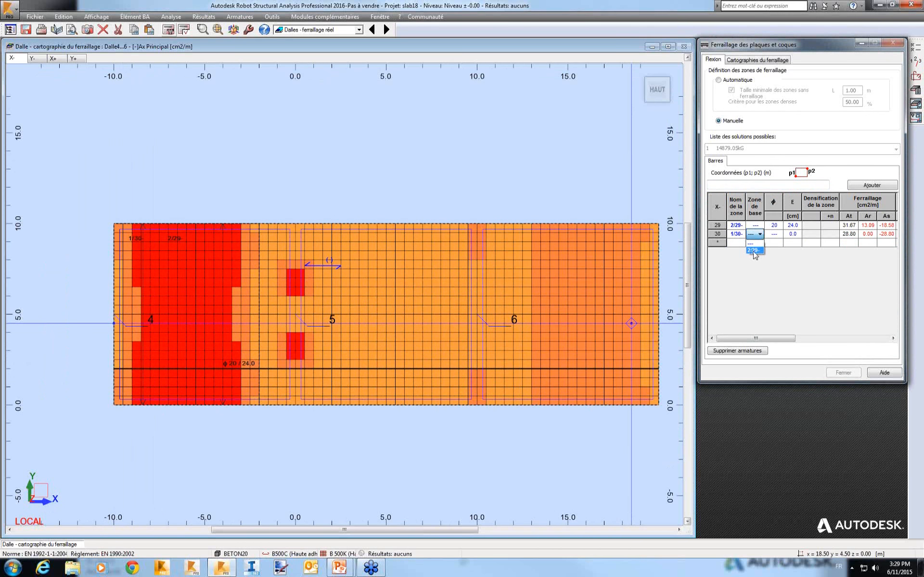
{"action": "left_click", "coordinate": [754, 251]}
Enable densification for zone 1/30- and set its +n value to 3, giving 6 cm spacing.
{"action": "left_click", "coordinate": [711, 235]}
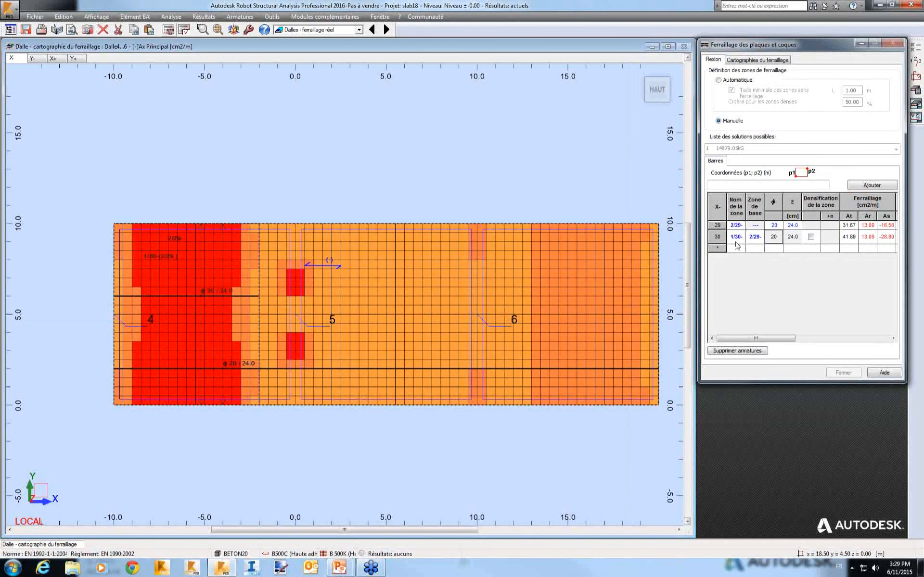
{"action": "left_click", "coordinate": [812, 237]}
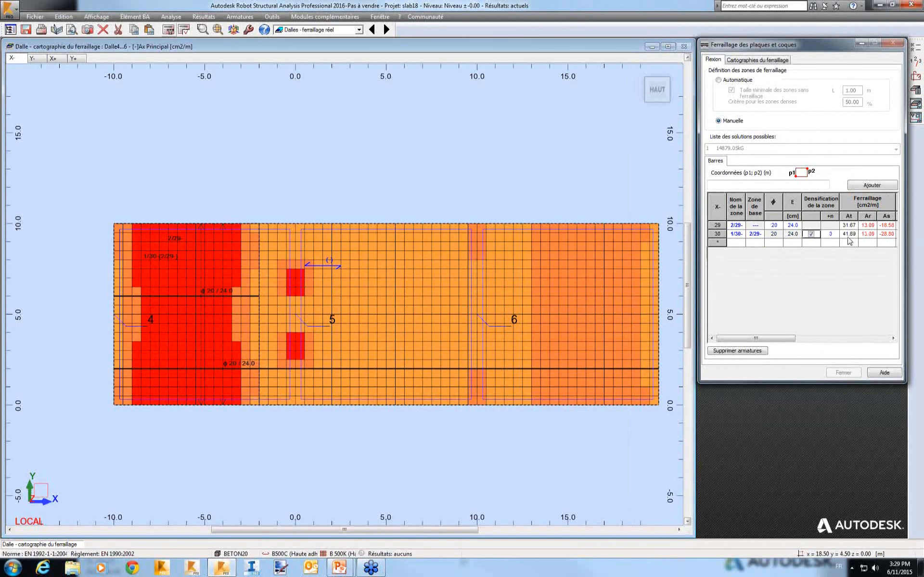
{"action": "left_click", "coordinate": [829, 237]}
{"action": "left_click", "coordinate": [830, 254]}
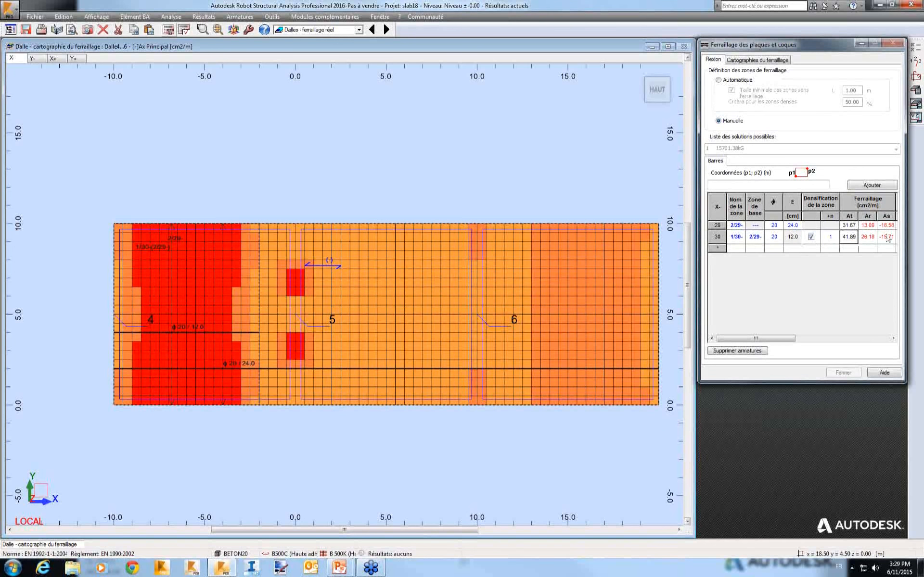
{"action": "left_click", "coordinate": [830, 237]}
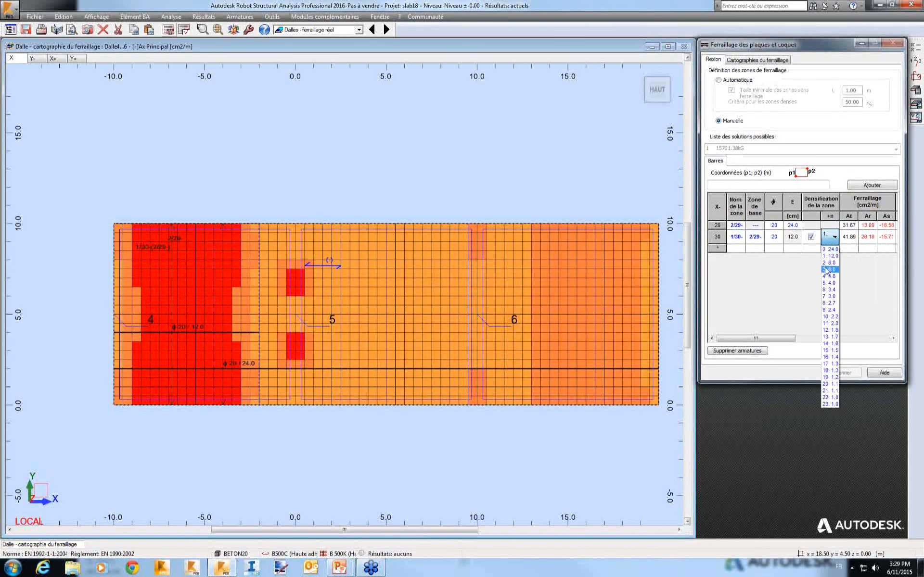
{"action": "left_click", "coordinate": [827, 272]}
{"action": "key", "text": "Return"}
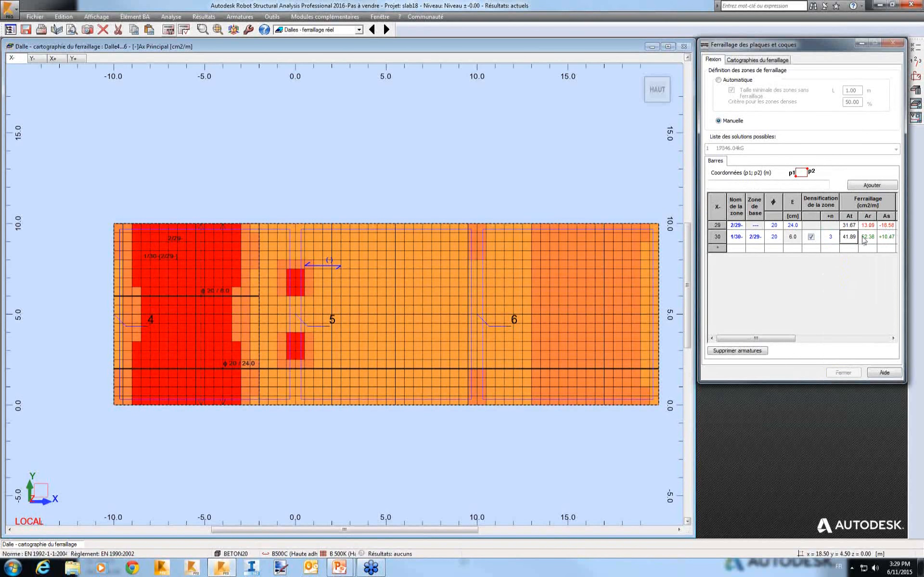
Try 16 mm bars for zone 1/30- and settle on a bar diameter of 18 mm.
{"action": "left_click", "coordinate": [781, 239]}
{"action": "left_click", "coordinate": [773, 298]}
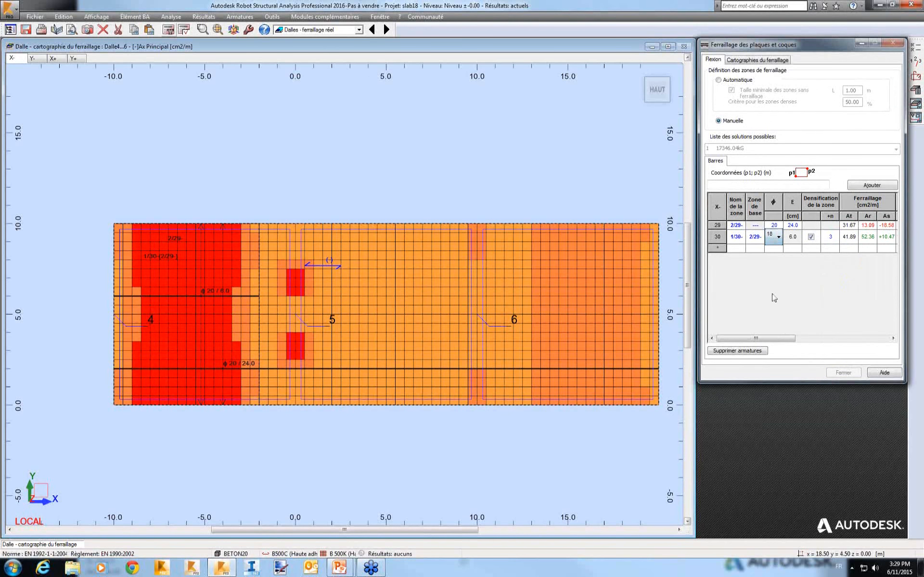
{"action": "left_click", "coordinate": [779, 234]}
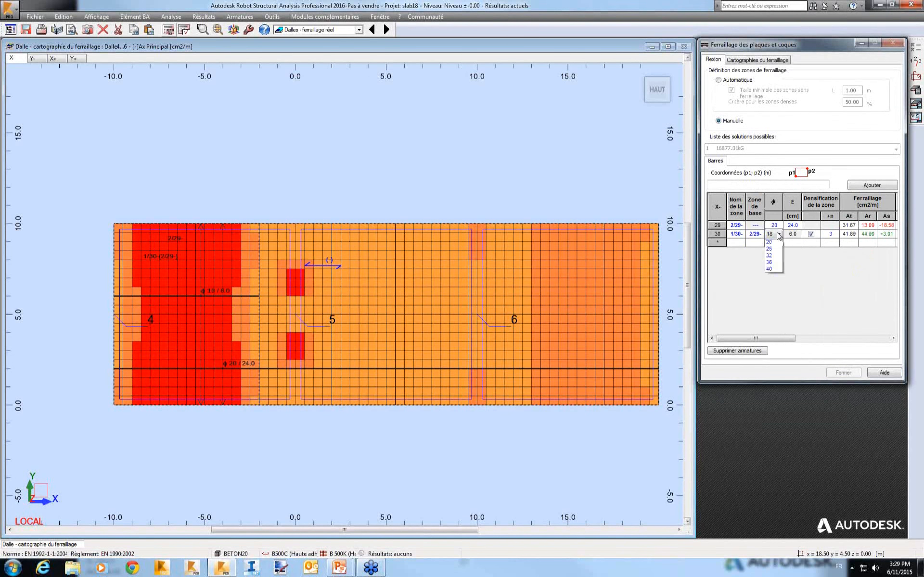
{"action": "left_click", "coordinate": [770, 284]}
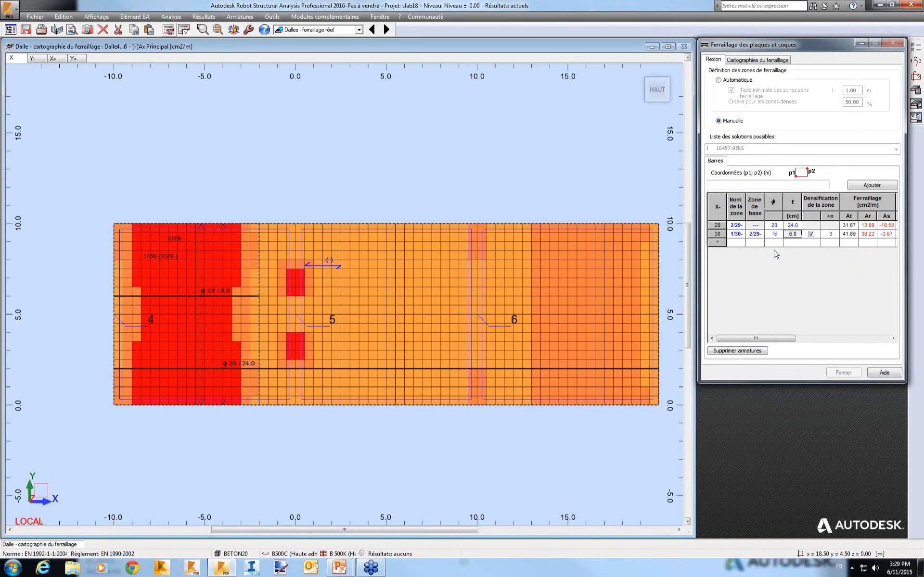
{"action": "left_click", "coordinate": [778, 234]}
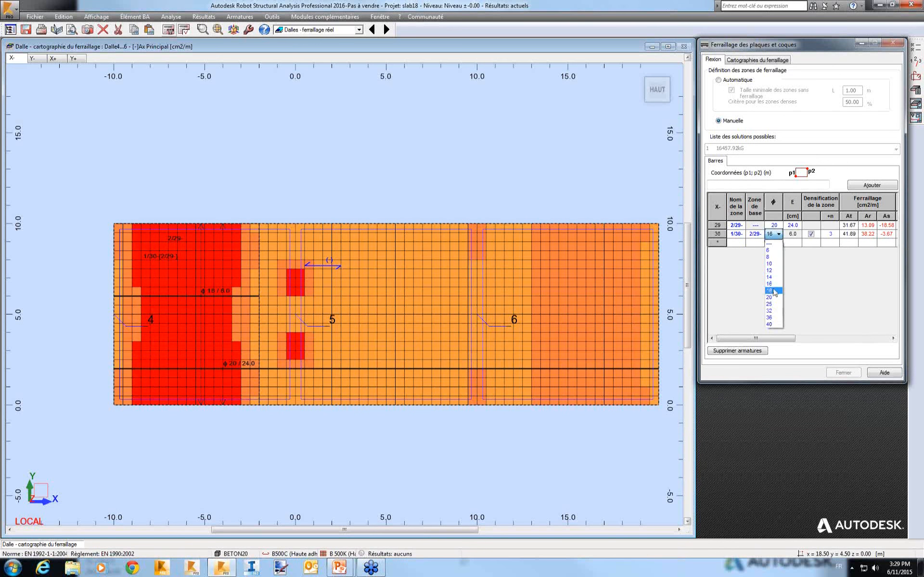
{"action": "left_click", "coordinate": [774, 292]}
{"action": "left_click", "coordinate": [791, 234]}
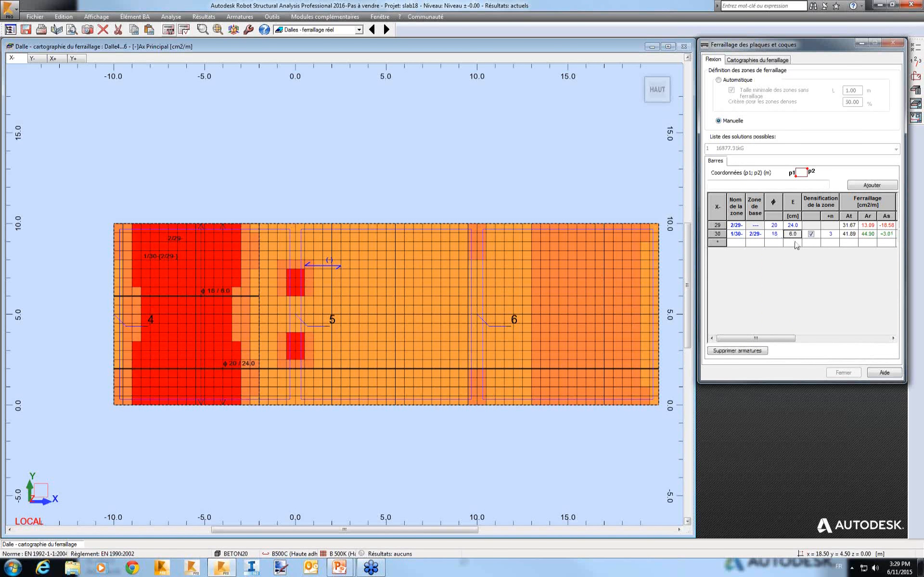
Draw an X- zone about 2 by 2 m over the upper red patch between panels 4 and 5, using 2/29- as its base zone.
{"action": "left_click", "coordinate": [736, 187]}
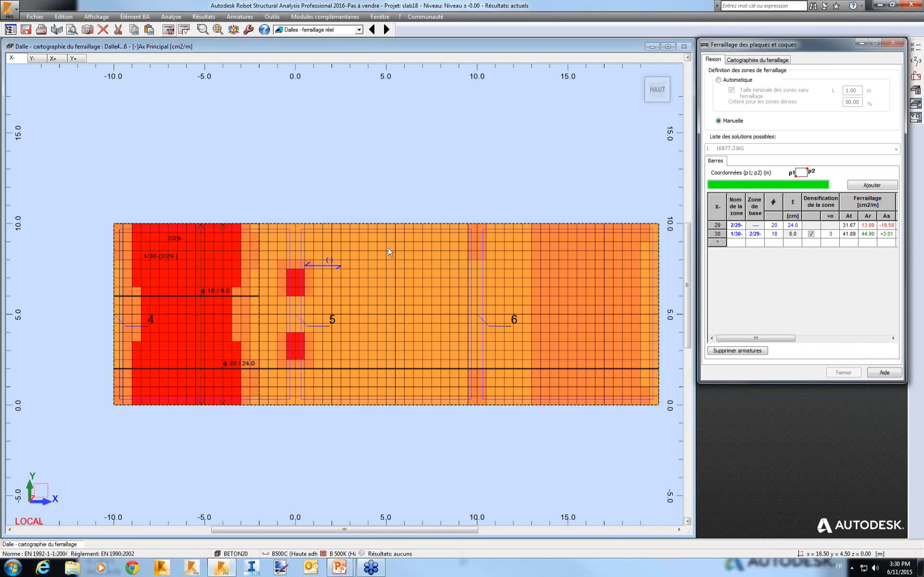
{"action": "left_click", "coordinate": [276, 259]}
{"action": "left_click", "coordinate": [312, 299]}
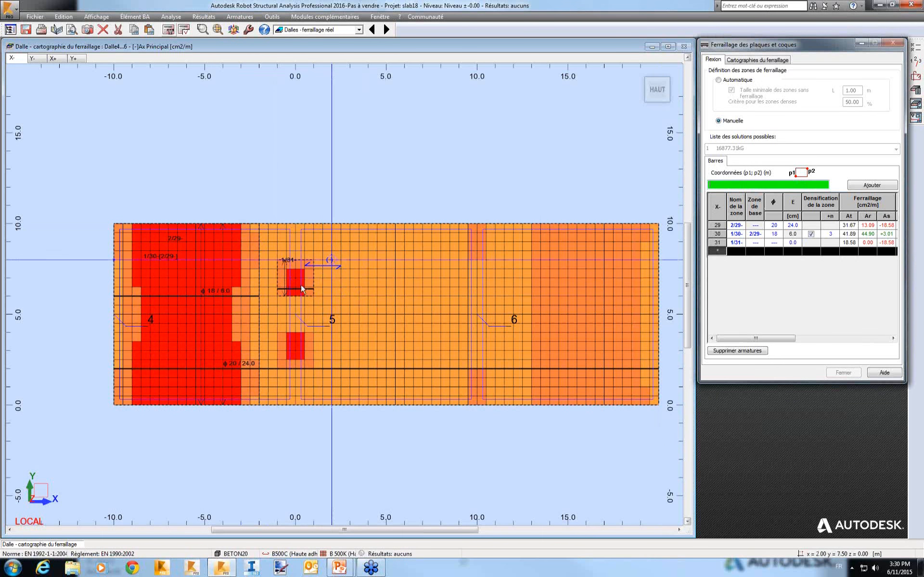
{"action": "left_click", "coordinate": [753, 244]}
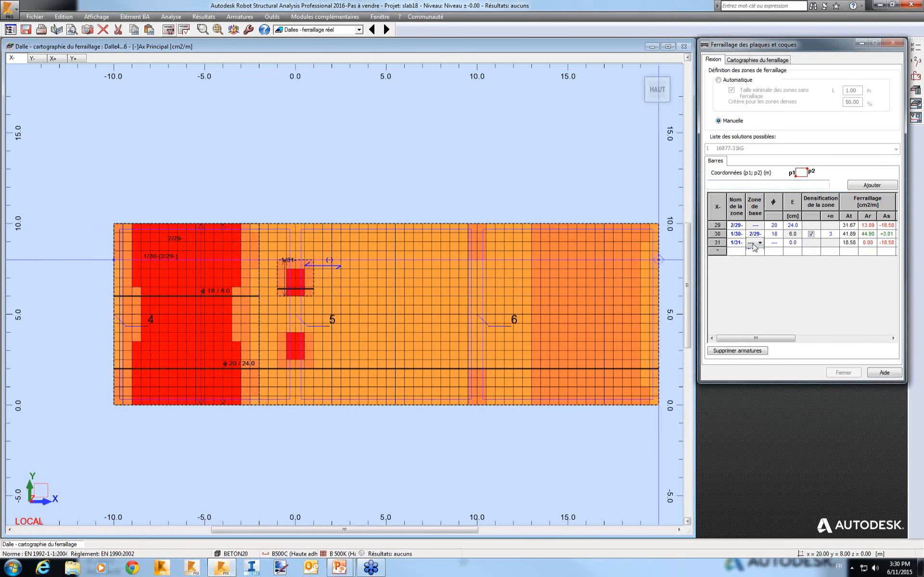
{"action": "left_click", "coordinate": [754, 247]}
{"action": "left_click", "coordinate": [748, 263]}
{"action": "key", "text": "Tab"}
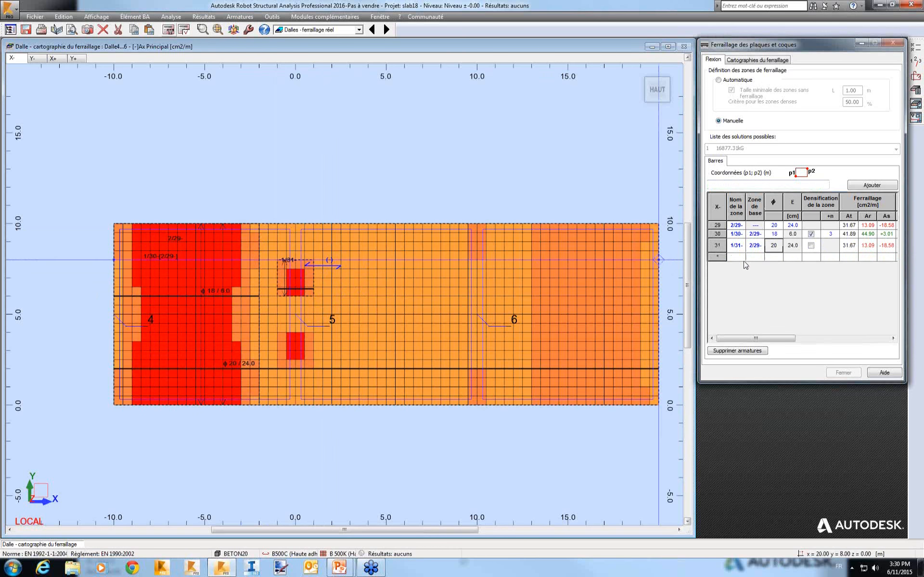
Enable densification for zone 1/31- and set its +n value to 2 for 8 cm spacing, trying 1 in between.
{"action": "left_click", "coordinate": [813, 246]}
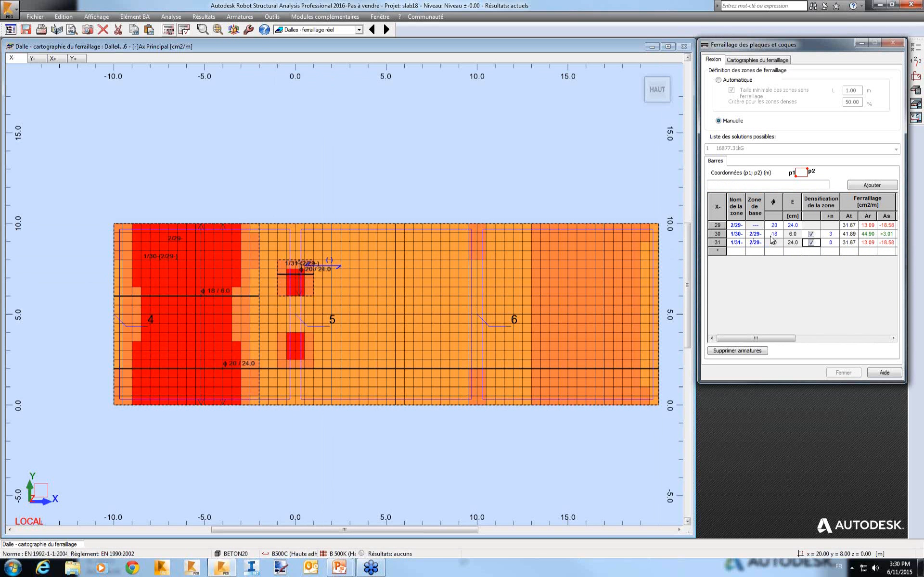
{"action": "left_click", "coordinate": [832, 246]}
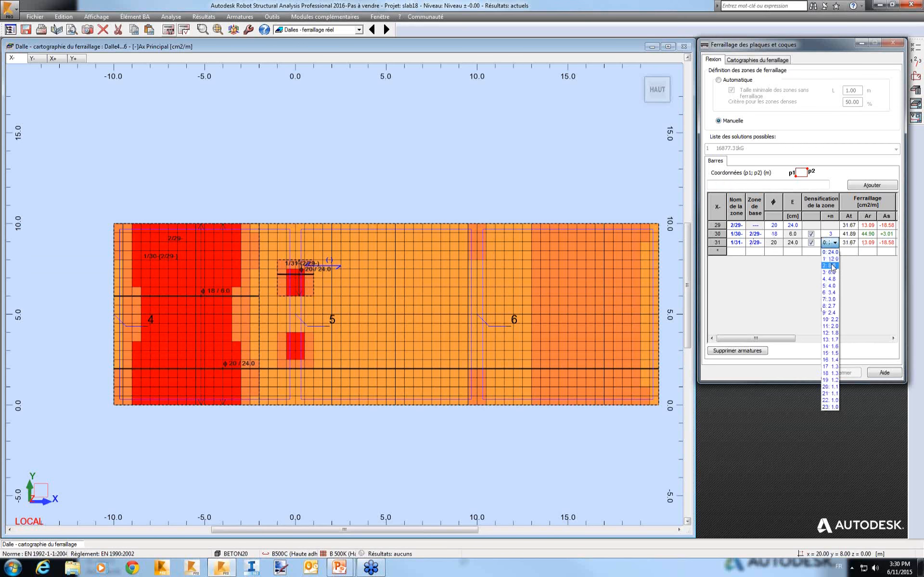
{"action": "left_click", "coordinate": [833, 268]}
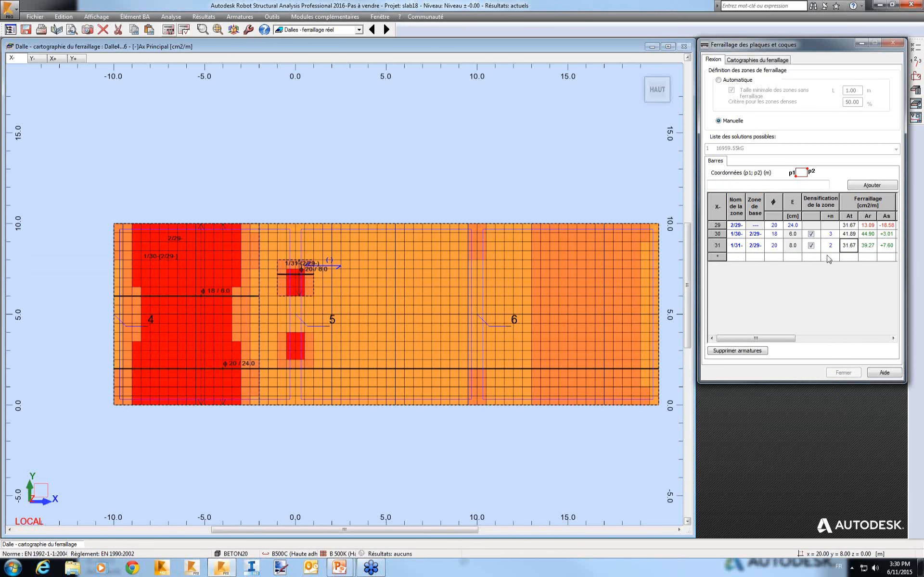
{"action": "left_click", "coordinate": [831, 246]}
{"action": "left_click", "coordinate": [832, 267]}
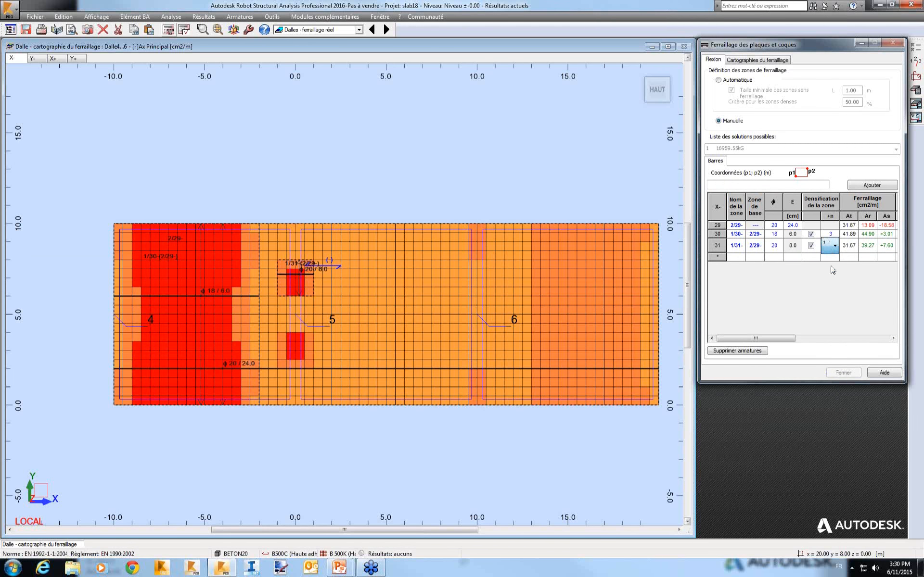
{"action": "left_click", "coordinate": [830, 245]}
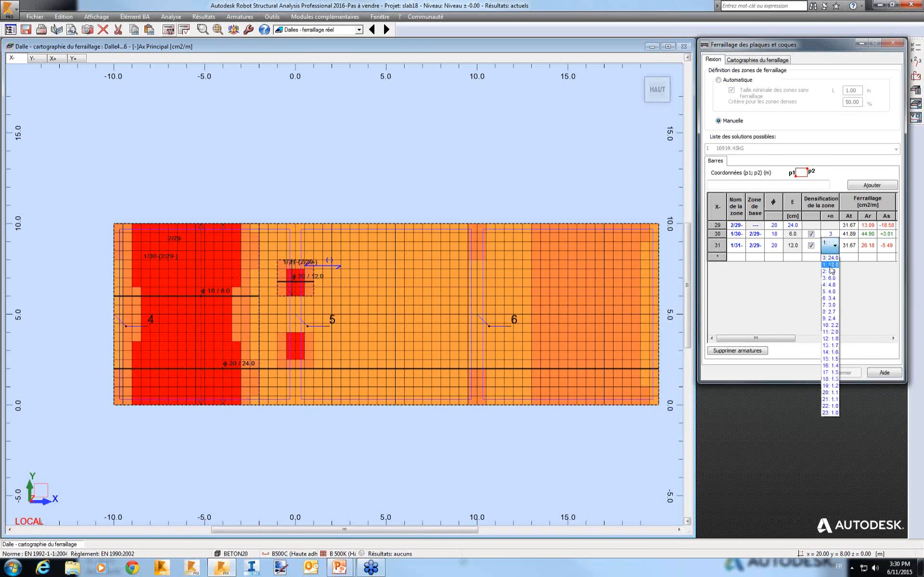
{"action": "left_click", "coordinate": [830, 270]}
Set the bar diameter of zone 1/31- to 18 mm, comparing it with 16 mm.
{"action": "left_click", "coordinate": [775, 245]}
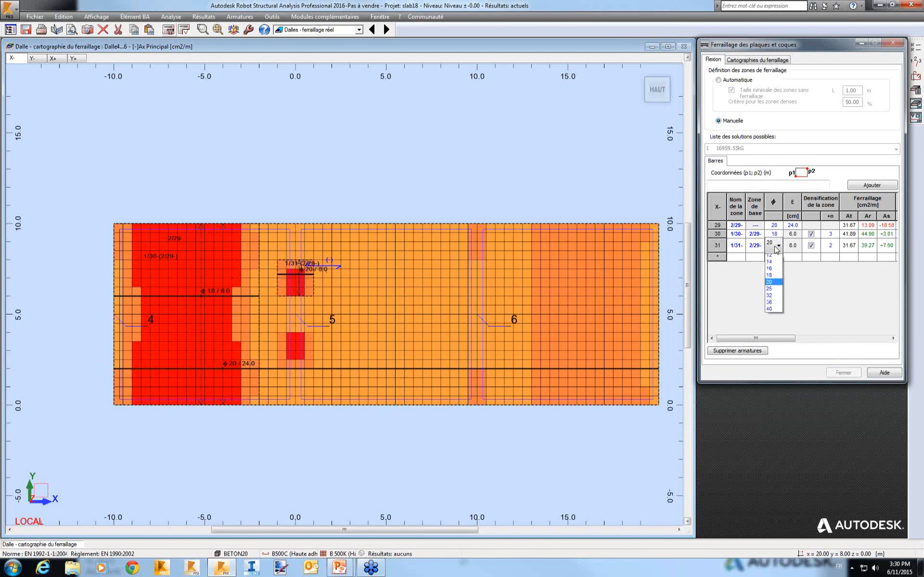
{"action": "left_click", "coordinate": [772, 305]}
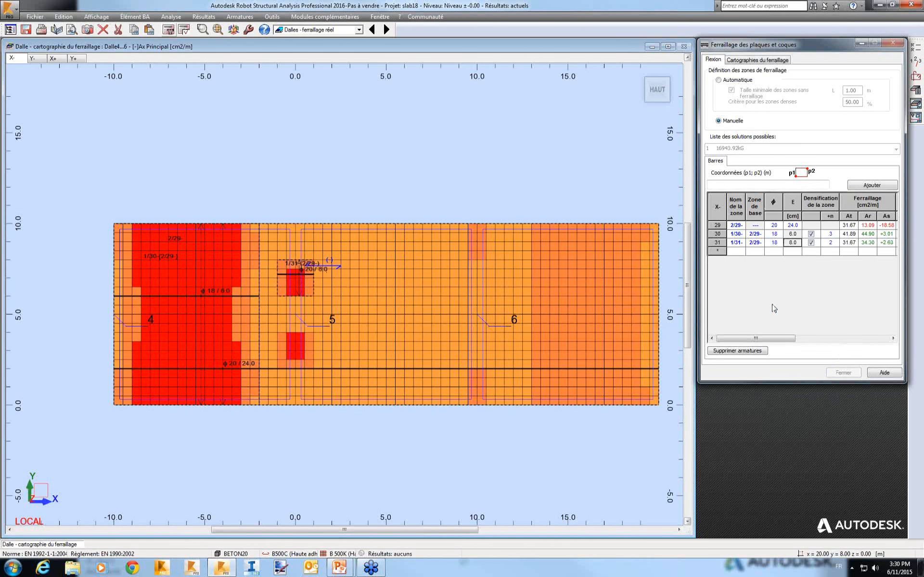
{"action": "left_click", "coordinate": [777, 245]}
{"action": "left_click", "coordinate": [773, 294]}
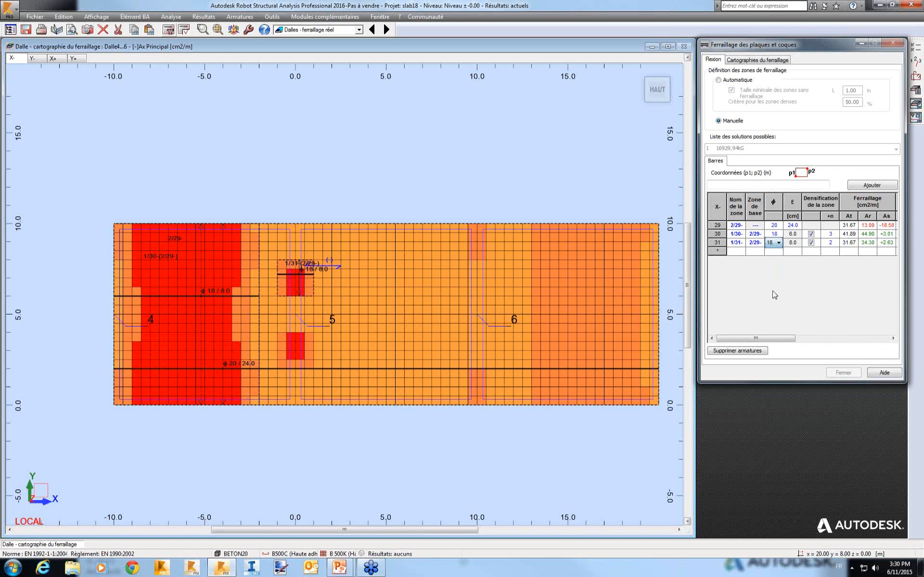
{"action": "left_click", "coordinate": [777, 244]}
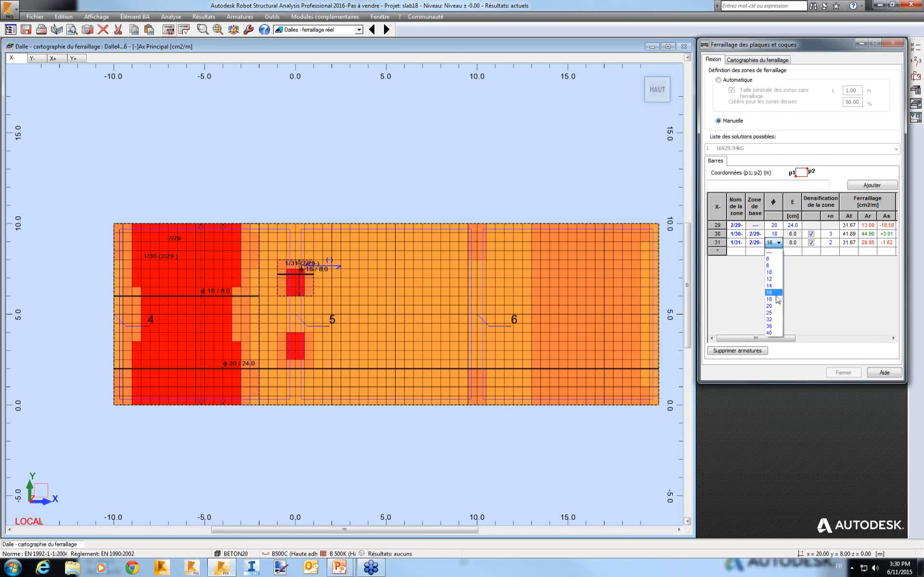
{"action": "left_click", "coordinate": [778, 301]}
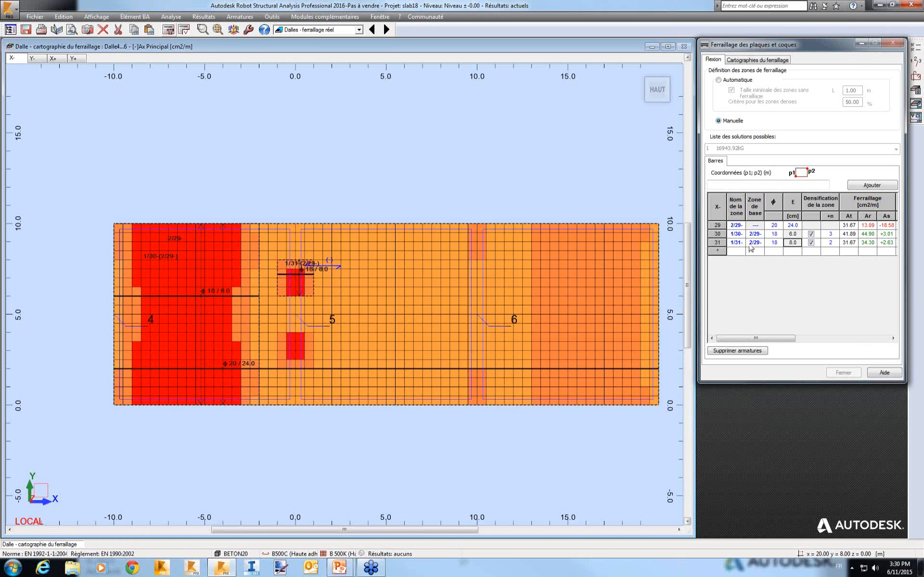
Draw an X- zone about 2 by 2 m over the lower red patch between panels 4 and 5, with base zone 2/29-.
{"action": "left_click", "coordinate": [738, 185]}
{"action": "left_click", "coordinate": [280, 329]}
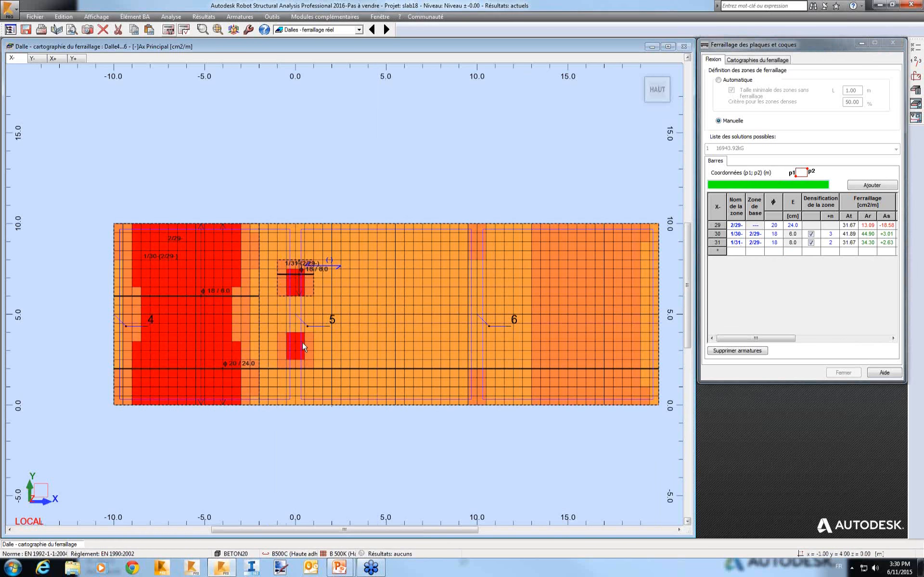
{"action": "left_click", "coordinate": [313, 365]}
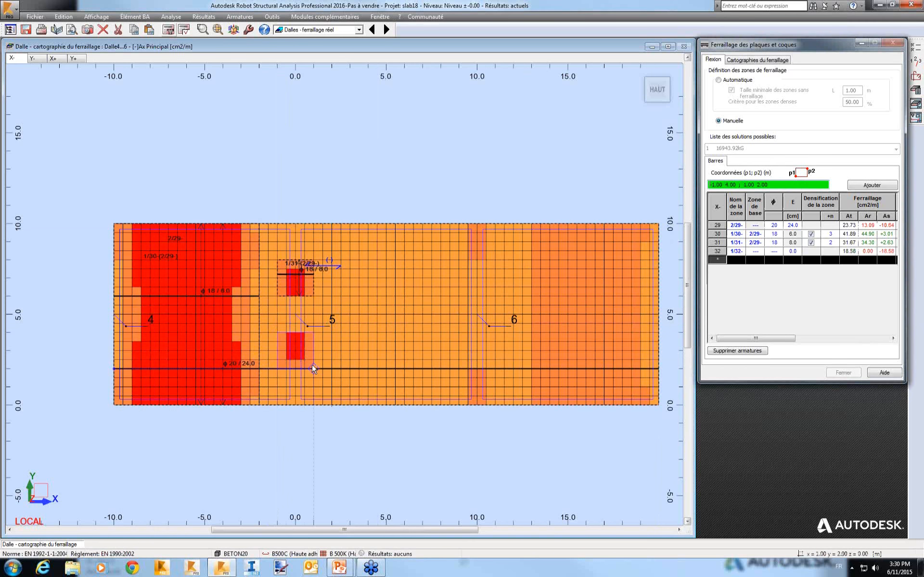
{"action": "left_click", "coordinate": [755, 251]}
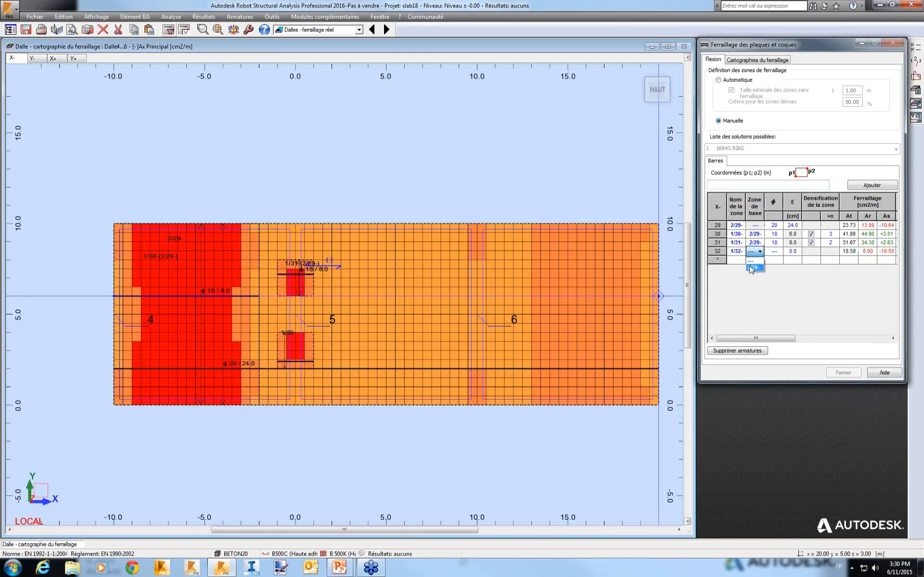
{"action": "left_click", "coordinate": [753, 268]}
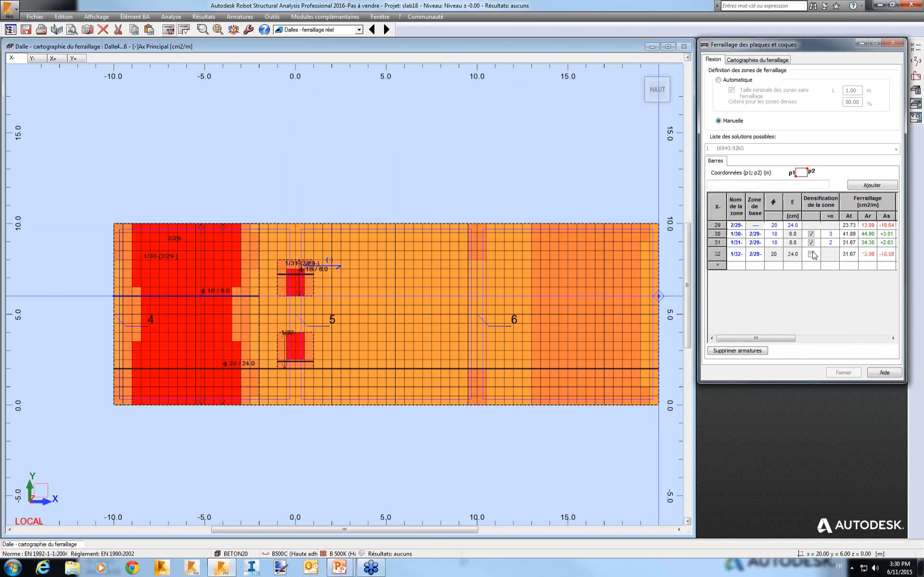
Densify zone 1/32- with +n set to 2 for 8 cm spacing and give it 18 mm bars.
{"action": "left_click", "coordinate": [811, 251]}
{"action": "left_click", "coordinate": [831, 251]}
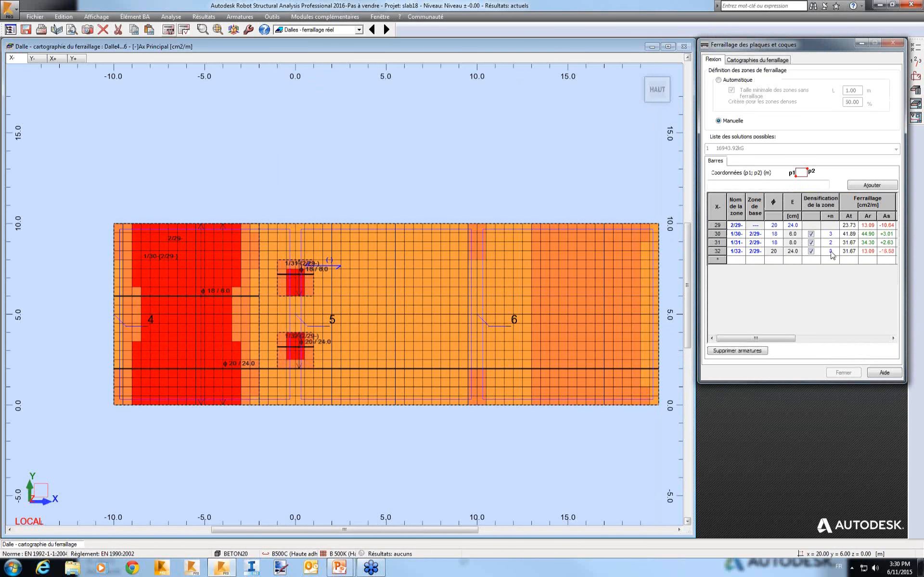
{"action": "left_click", "coordinate": [829, 274]}
{"action": "left_click", "coordinate": [780, 255]}
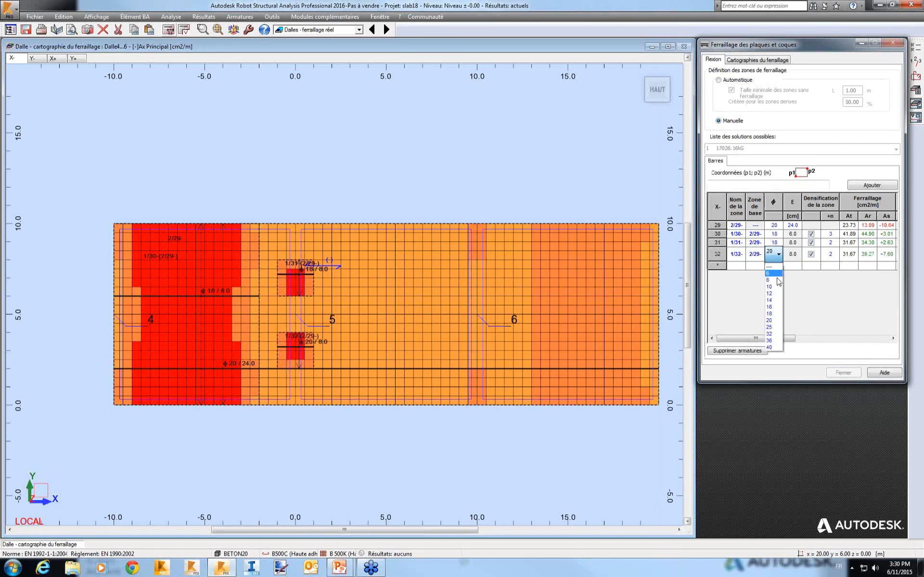
{"action": "left_click", "coordinate": [774, 316]}
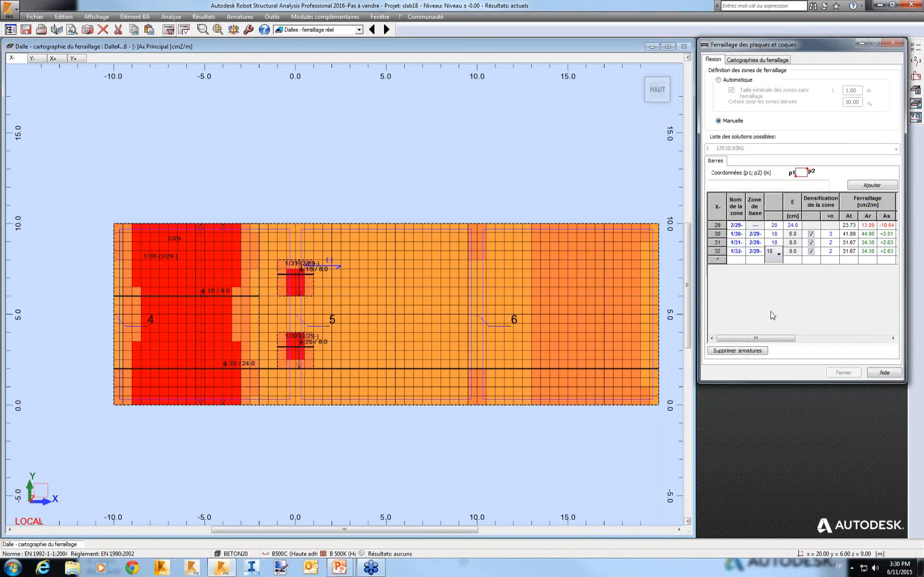
Draw two X- zones of about 1 by 2 m at the slab's upper and lower edges, between panels 5 and 6.
{"action": "left_click", "coordinate": [742, 185]}
{"action": "left_click_drag", "start_coordinate": [467, 224], "coordinate": [486, 259]}
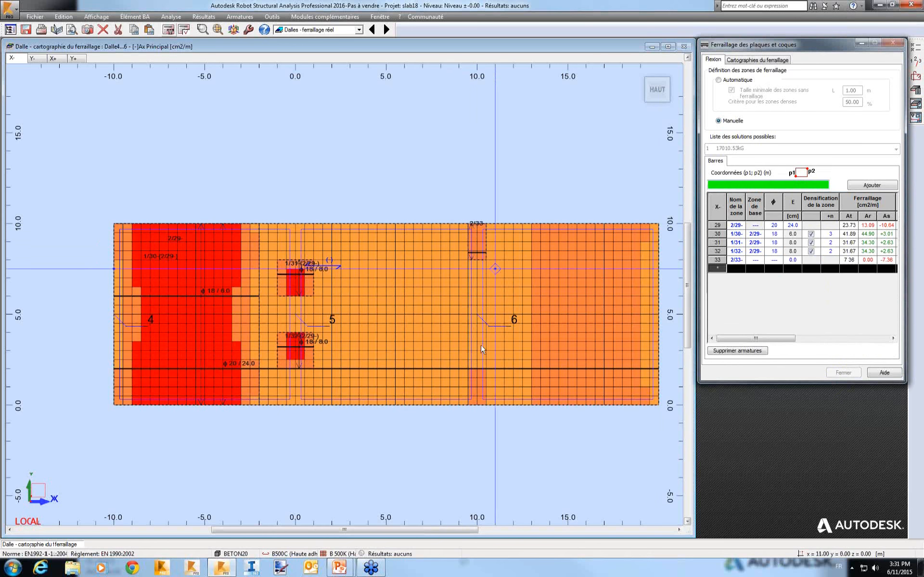
{"action": "left_click_drag", "start_coordinate": [477, 373], "coordinate": [486, 403]}
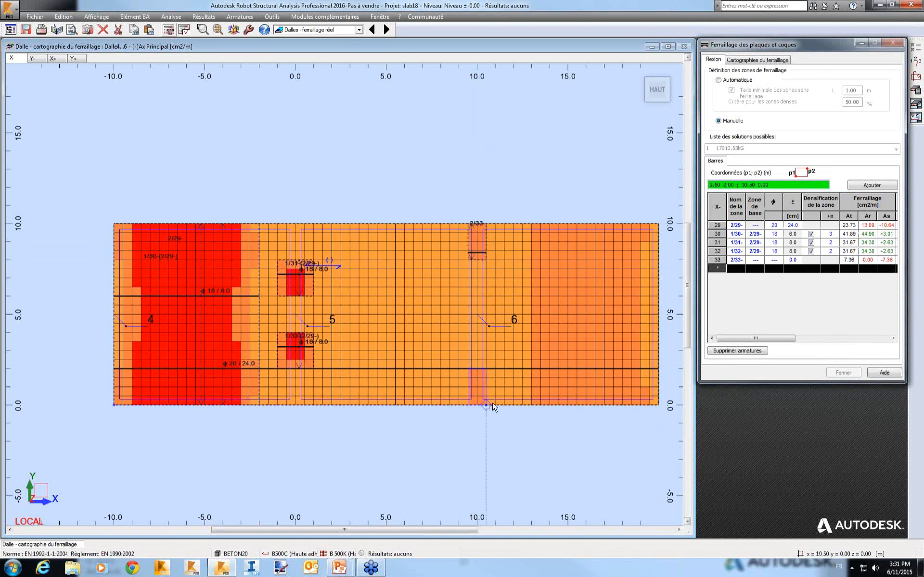
Assign base zone 2/29- to zone 2/33- and densify it with +n set to 1, giving 12 cm spacing.
{"action": "left_click", "coordinate": [759, 260]}
{"action": "left_click", "coordinate": [751, 278]}
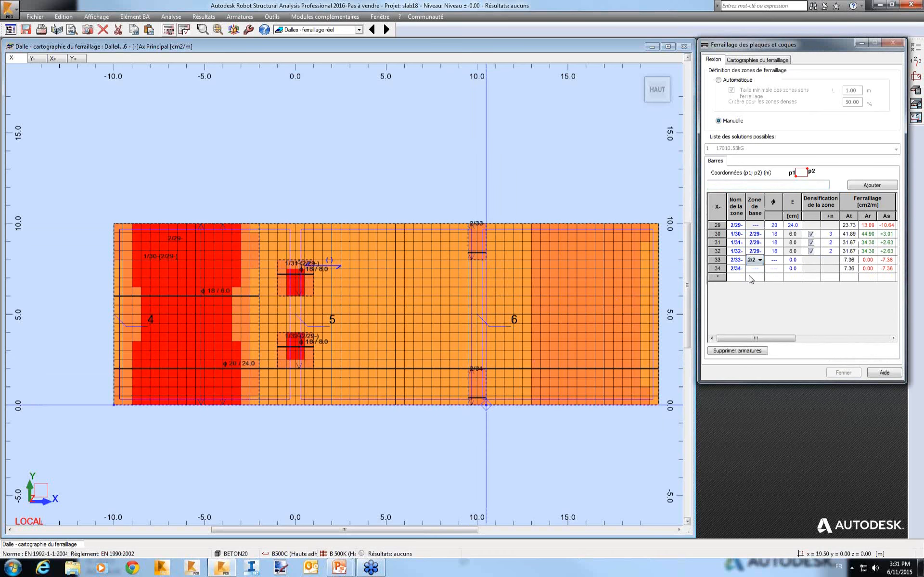
{"action": "left_click", "coordinate": [768, 261]}
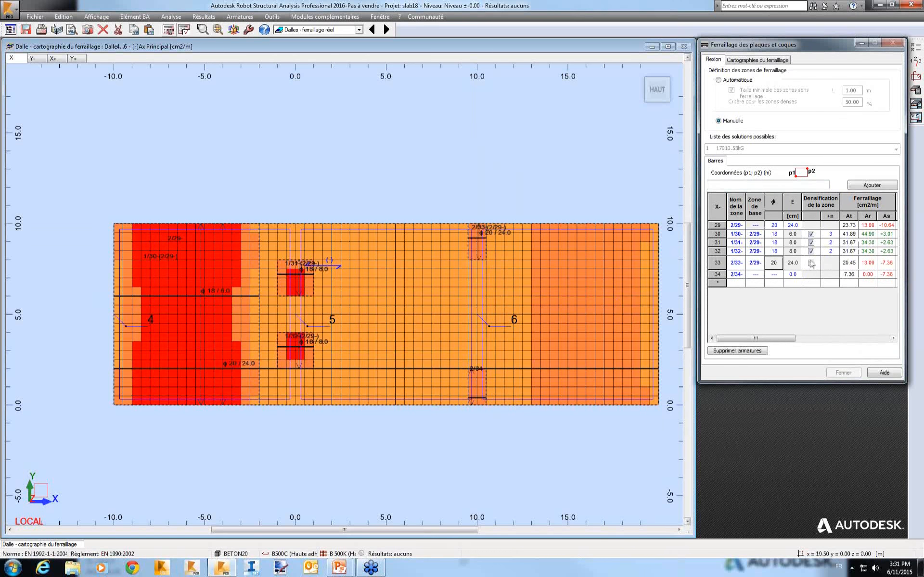
{"action": "left_click", "coordinate": [811, 264]}
{"action": "left_click", "coordinate": [833, 261]}
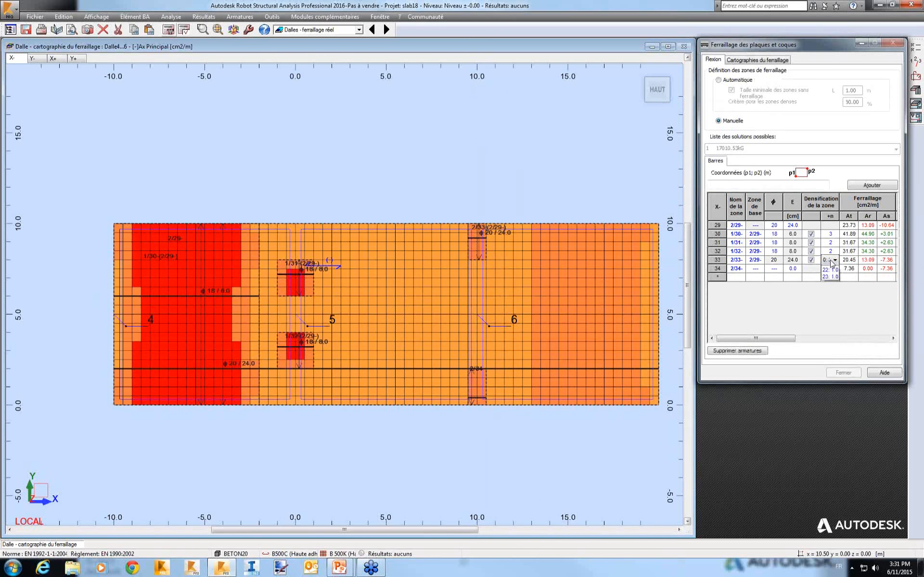
{"action": "left_click", "coordinate": [833, 282]}
Try 18 mm bars in zone 2/33-, then reduce its bar diameter to 16 mm.
{"action": "left_click", "coordinate": [774, 261]}
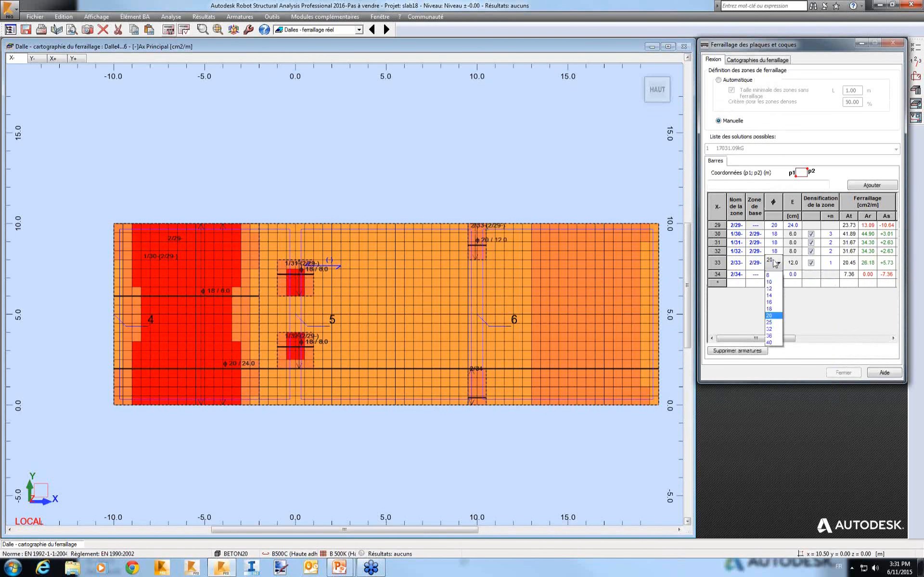
{"action": "left_click", "coordinate": [770, 309]}
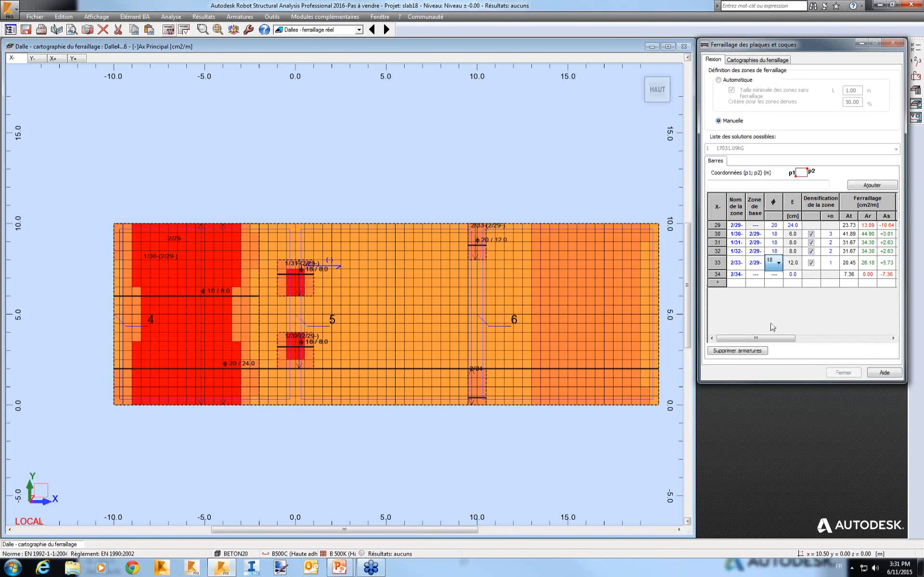
{"action": "left_click", "coordinate": [779, 261]}
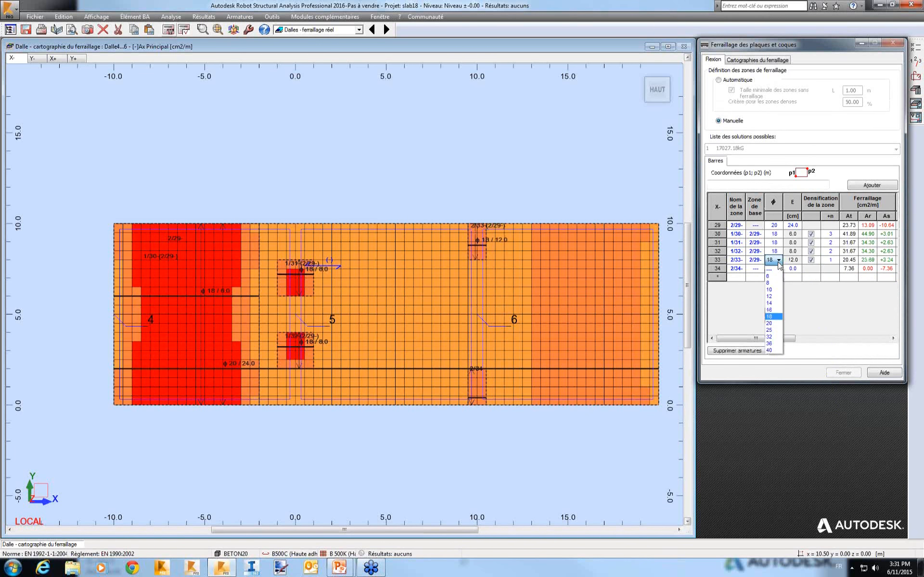
{"action": "left_click", "coordinate": [771, 310]}
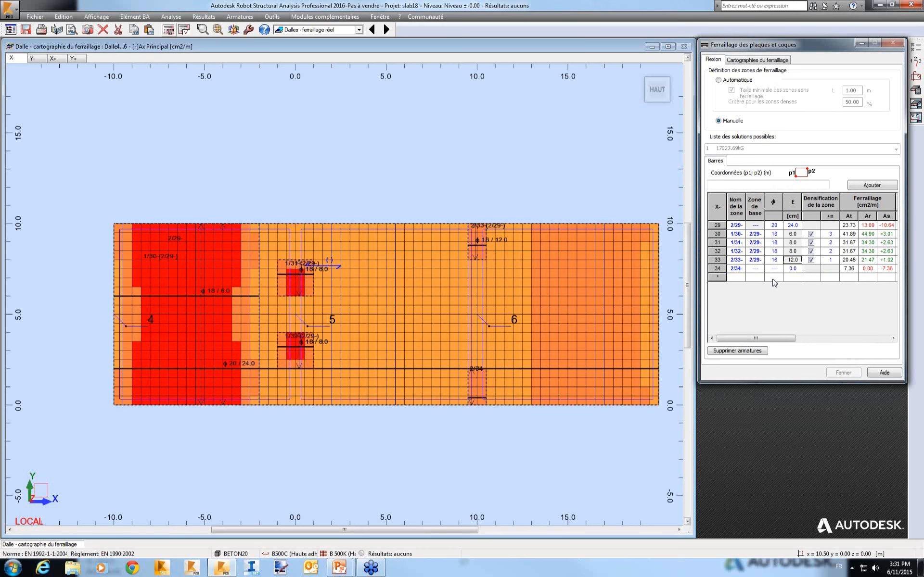
Assign base zone 2/29- to zone 2/34-, densify it with +n set to 1 for 12 cm spacing, and choose 16 mm bars.
{"action": "left_click", "coordinate": [749, 268]}
{"action": "left_click", "coordinate": [756, 282]}
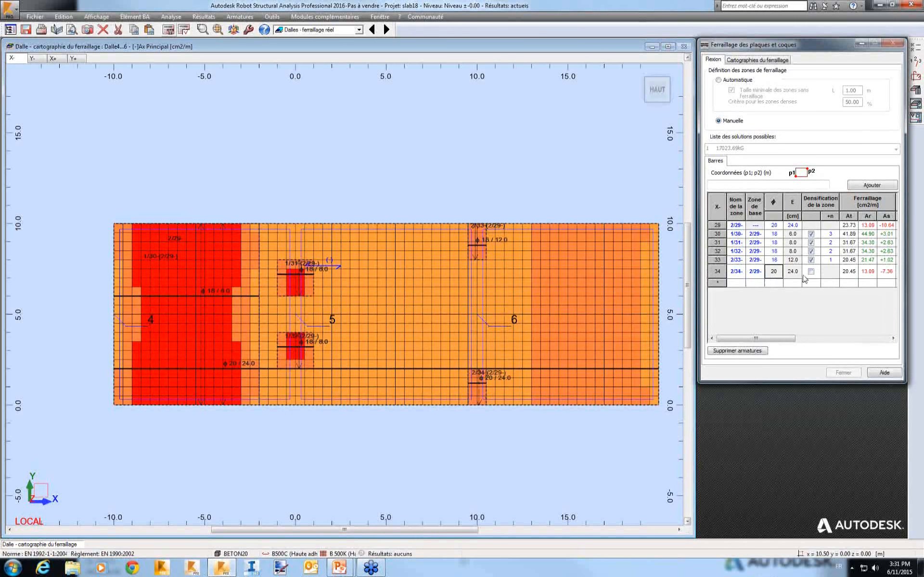
{"action": "left_click", "coordinate": [811, 269]}
{"action": "left_click", "coordinate": [833, 269]}
{"action": "left_click", "coordinate": [837, 269]}
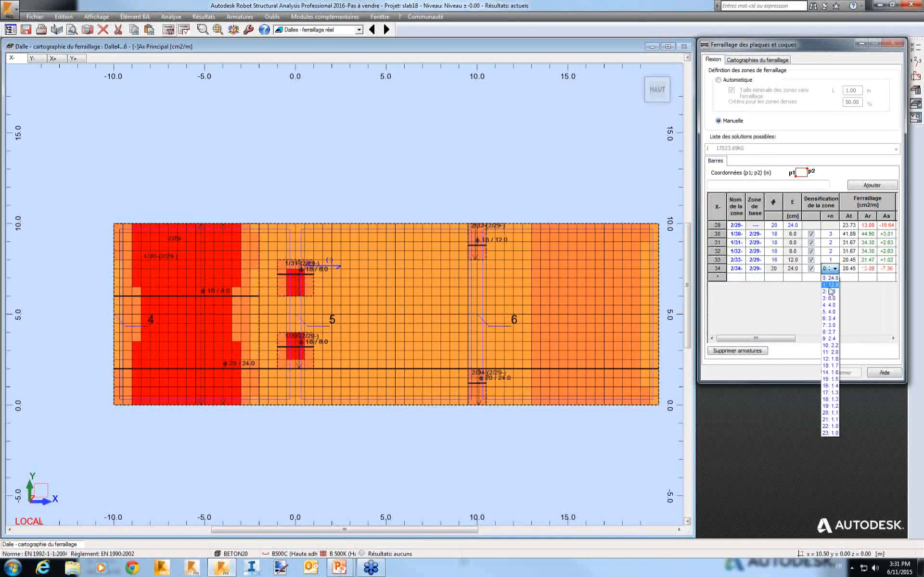
{"action": "left_click", "coordinate": [830, 288]}
{"action": "left_click", "coordinate": [776, 272]}
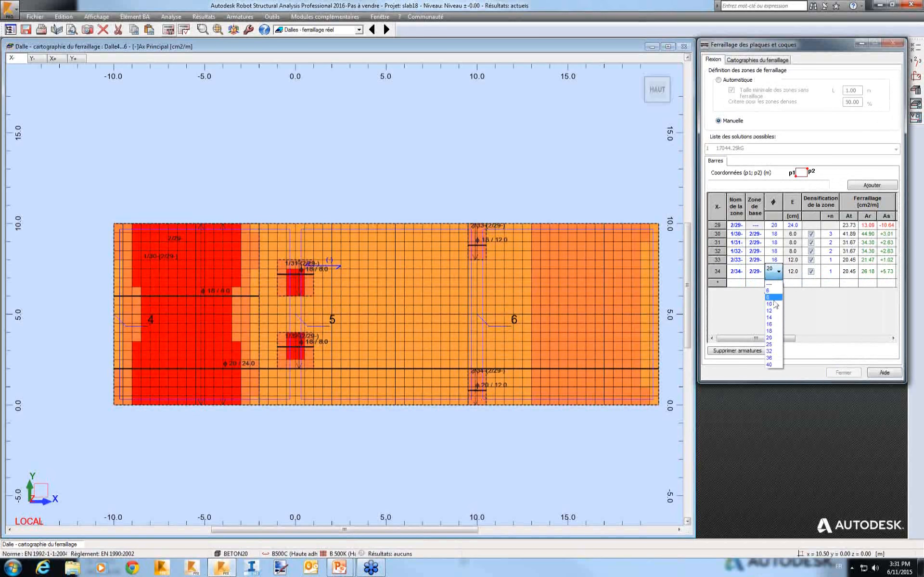
{"action": "left_click", "coordinate": [776, 327]}
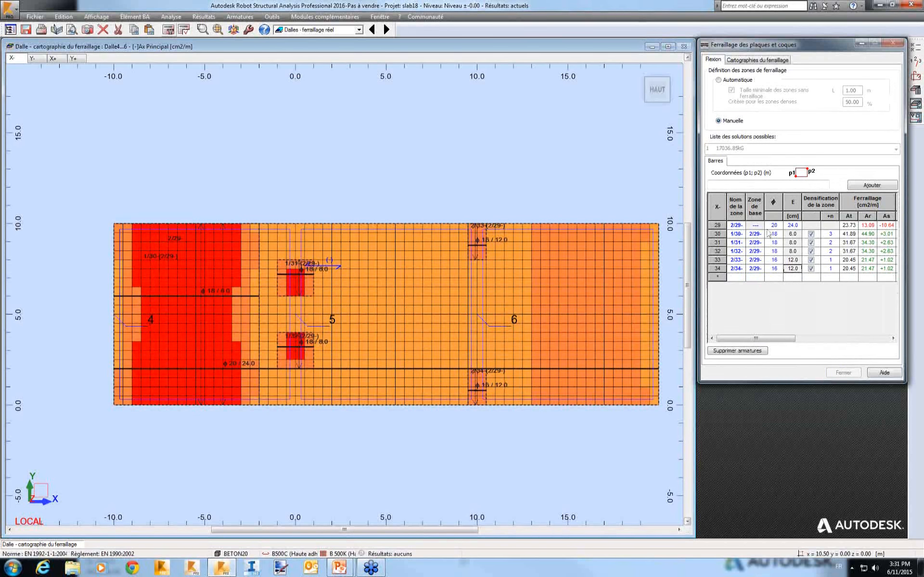
Draw an X- zone of about 7 by 10 m over the far end of panel 6 and assign it base zone 2/29-.
{"action": "left_click", "coordinate": [742, 185]}
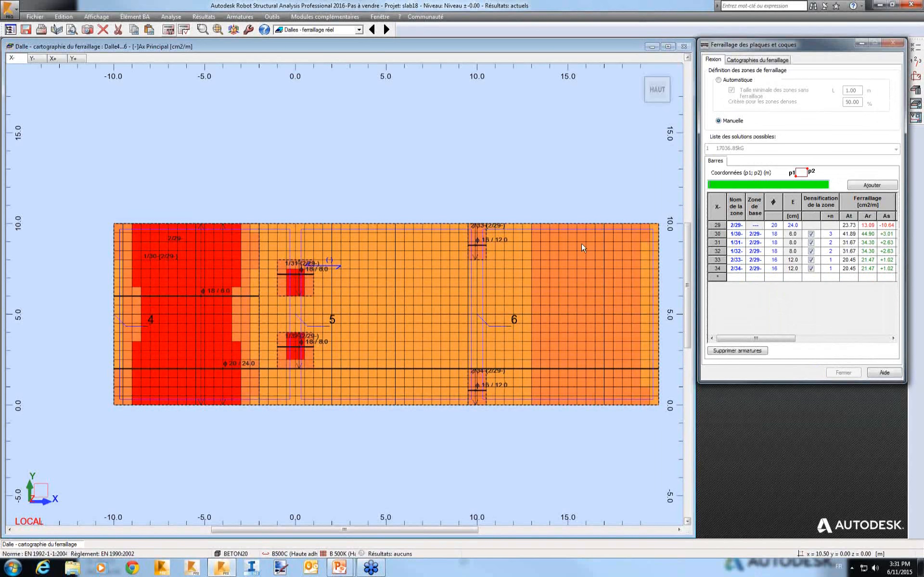
{"action": "left_click", "coordinate": [658, 406]}
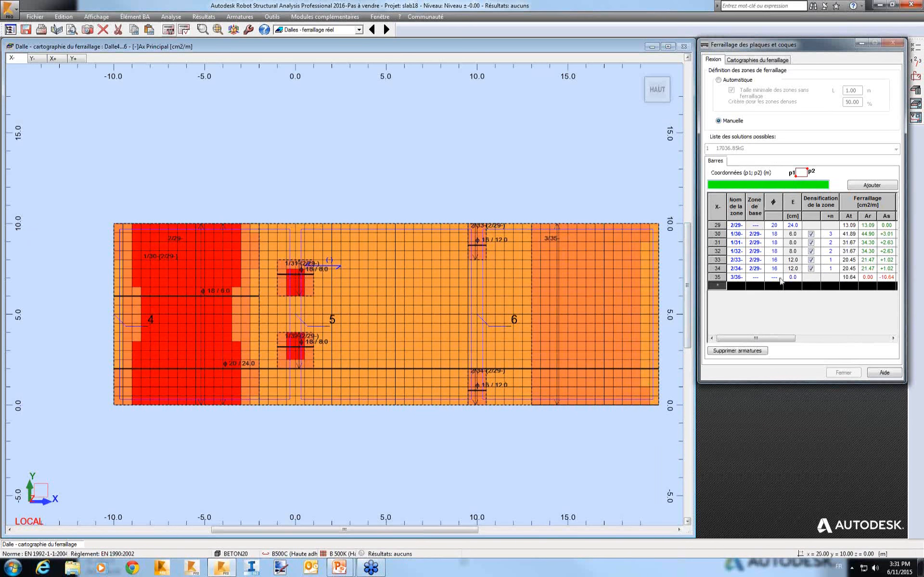
{"action": "left_click", "coordinate": [755, 277]}
{"action": "left_click", "coordinate": [756, 295]}
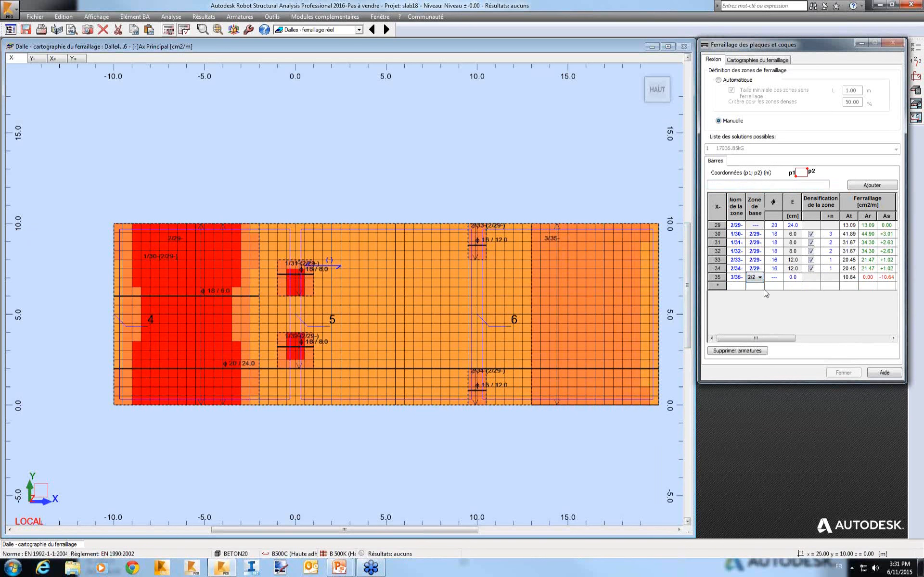
{"action": "left_click", "coordinate": [787, 281]}
Densify zone 3/35- with +n set to 1 for 12 cm spacing and give it 18 mm bars.
{"action": "left_click", "coordinate": [810, 277]}
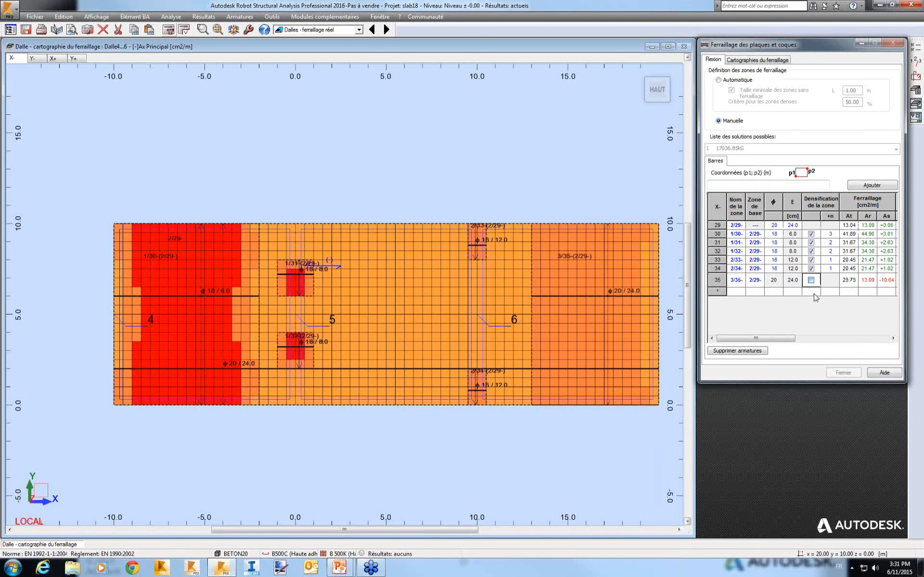
{"action": "left_click", "coordinate": [829, 281]}
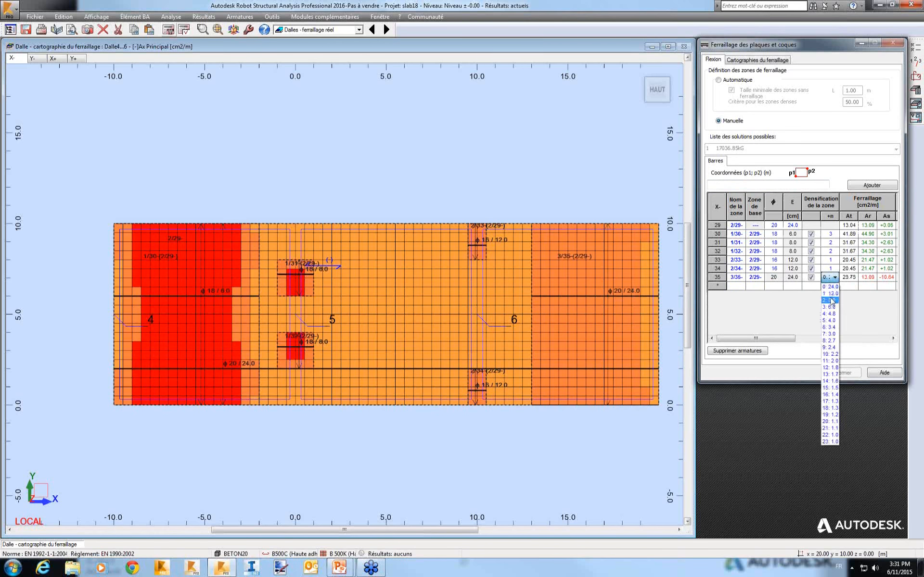
{"action": "left_click", "coordinate": [830, 293]}
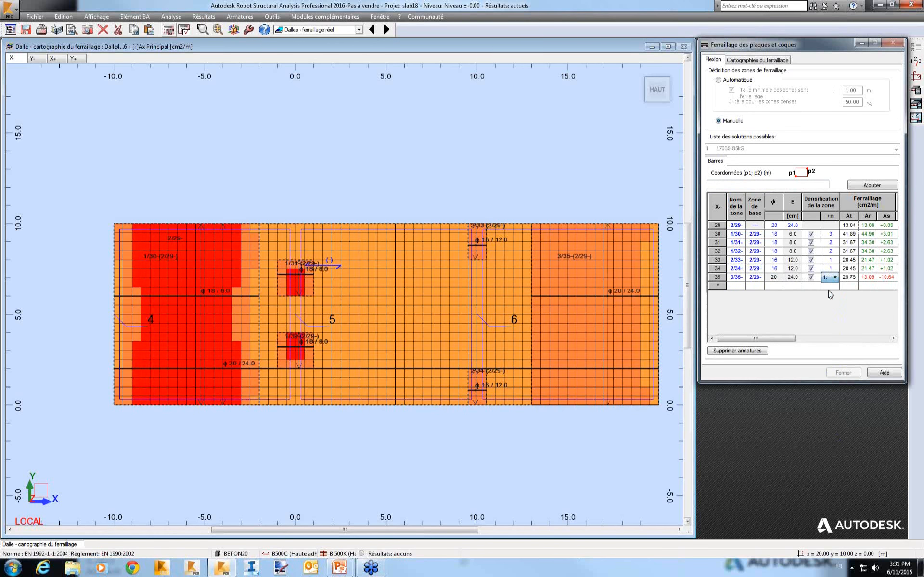
{"action": "left_click", "coordinate": [774, 280]}
{"action": "left_click", "coordinate": [778, 343]}
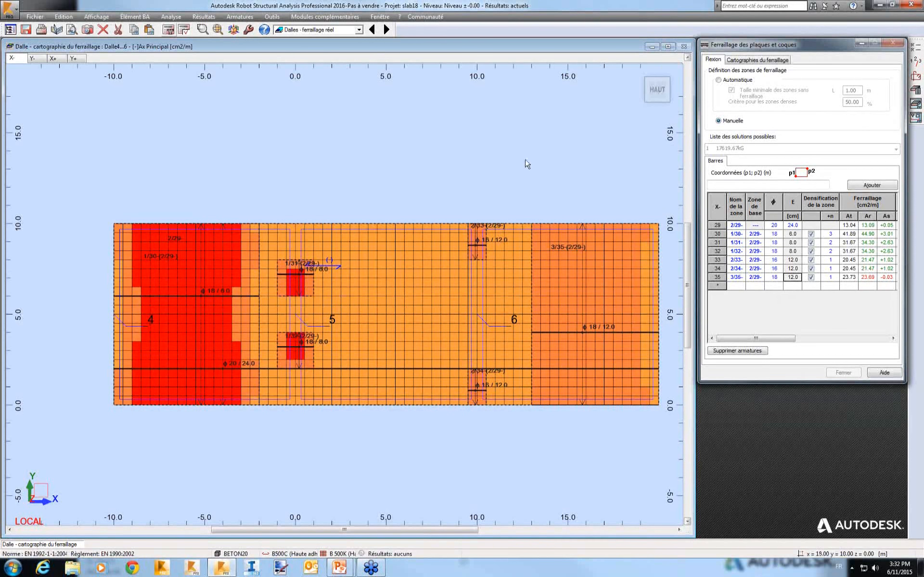
Calculate the provided reinforcement of slab panels 4 to 6 and dismiss the calculation error report.
{"action": "middle_click_drag", "start_coordinate": [524, 158], "coordinate": [466, 127]}
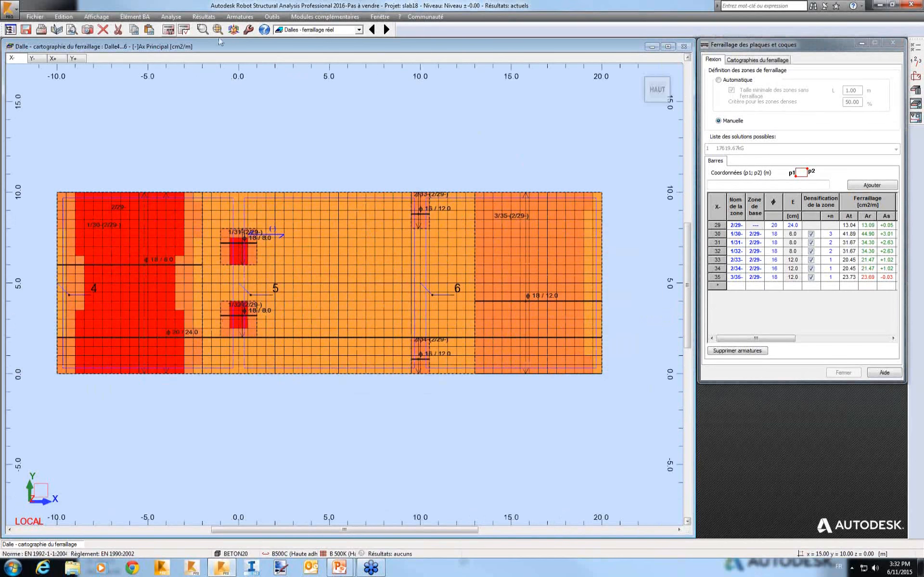
{"action": "left_click", "coordinate": [168, 31]}
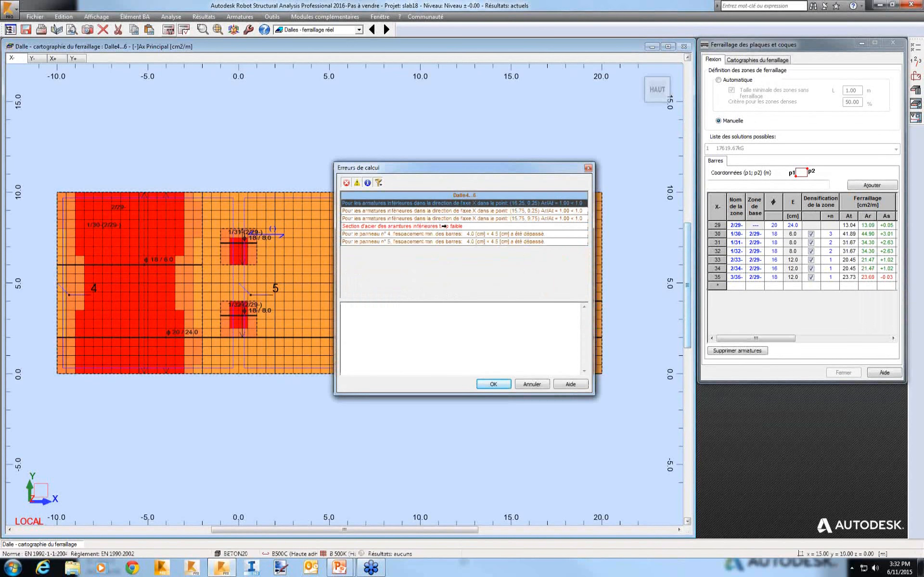
{"action": "left_click", "coordinate": [492, 387]}
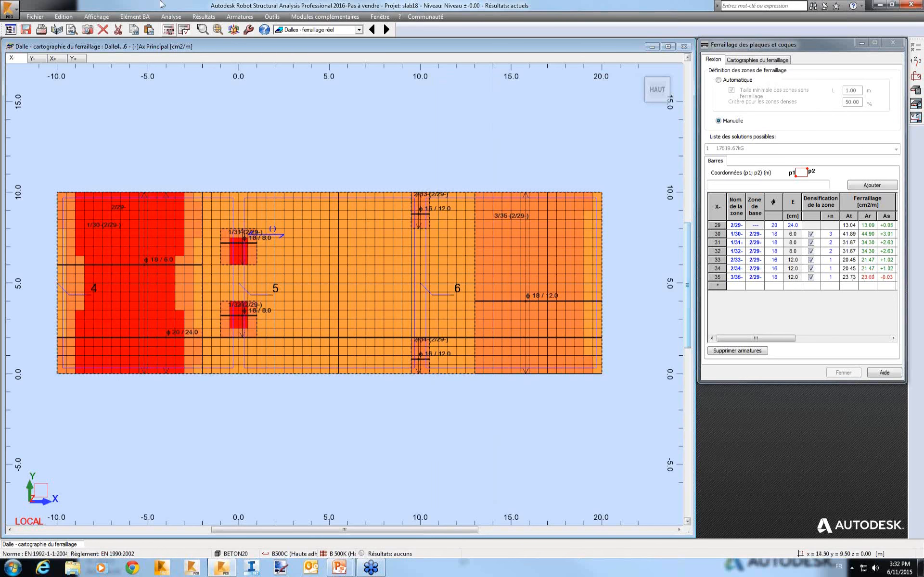
Display the generated slab bars and their reinforcement table in the Dalles - ferraillage layout.
{"action": "left_click", "coordinate": [331, 30]}
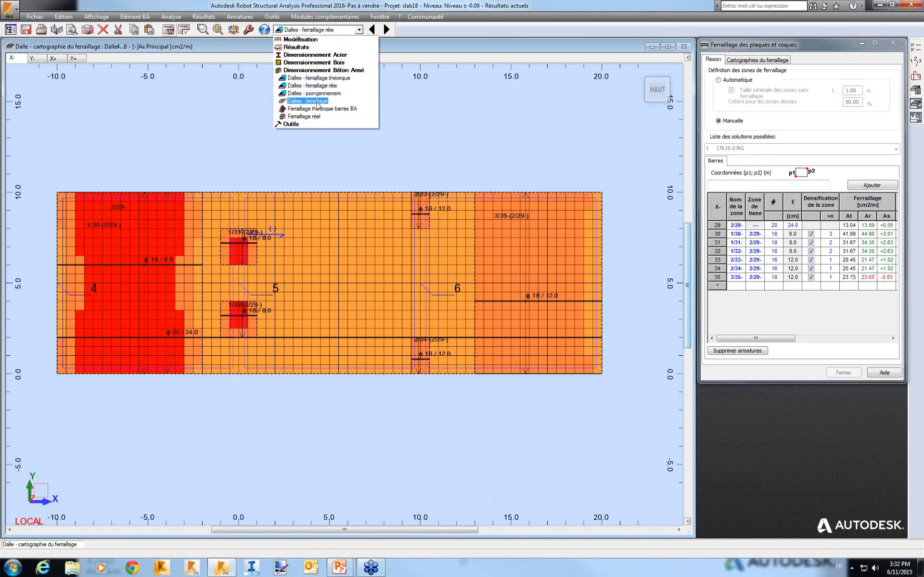
{"action": "left_click", "coordinate": [317, 101]}
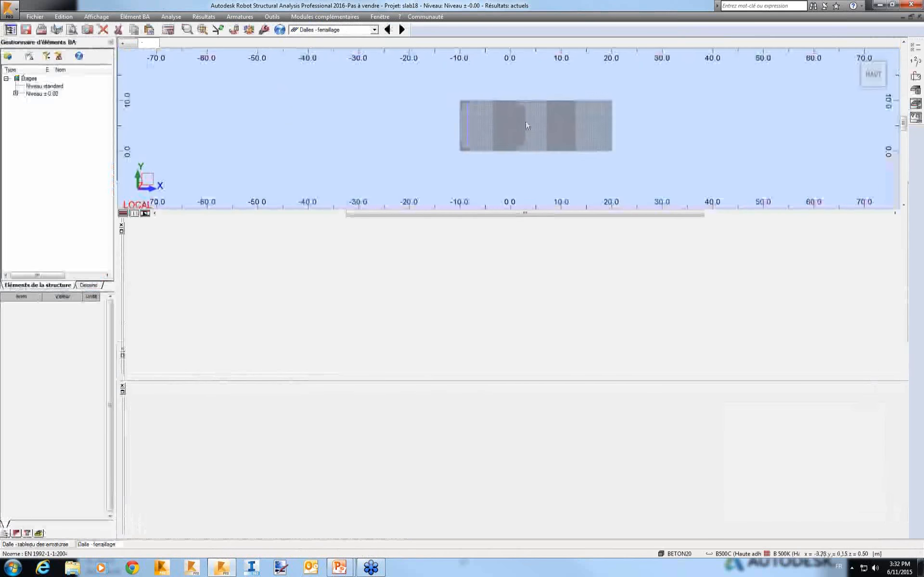
{"action": "scroll", "coordinate": [424, 137], "scroll_direction": "up", "scroll_amount": 2}
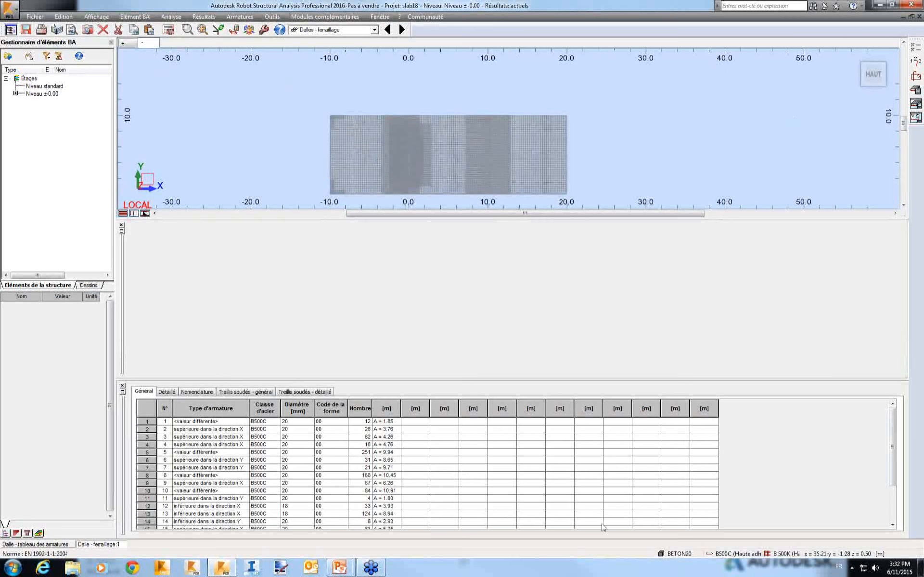
Switch to the PowerPoint slide show, view the punching verification slide, and return to Robot Structural Analysis.
{"action": "mouse_move", "coordinate": [348, 567]}
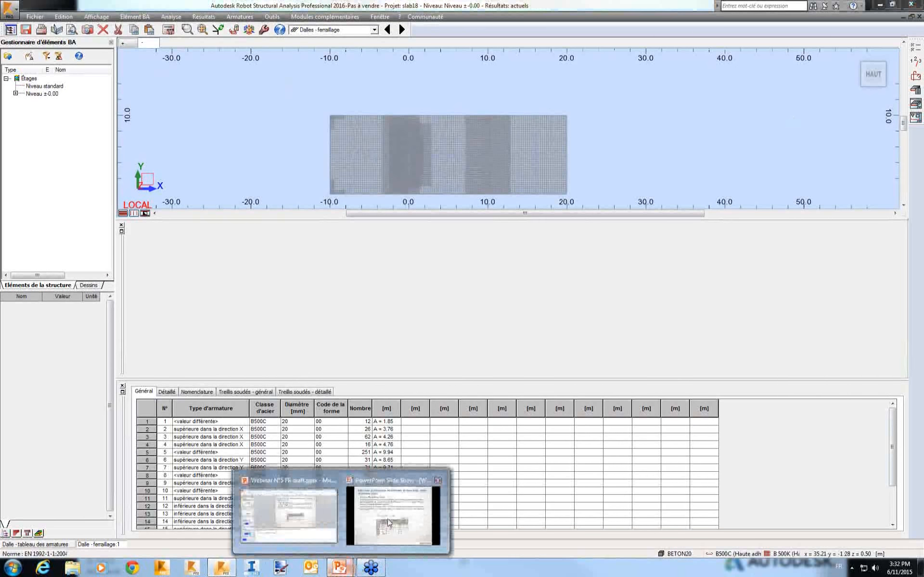
{"action": "left_click", "coordinate": [389, 520]}
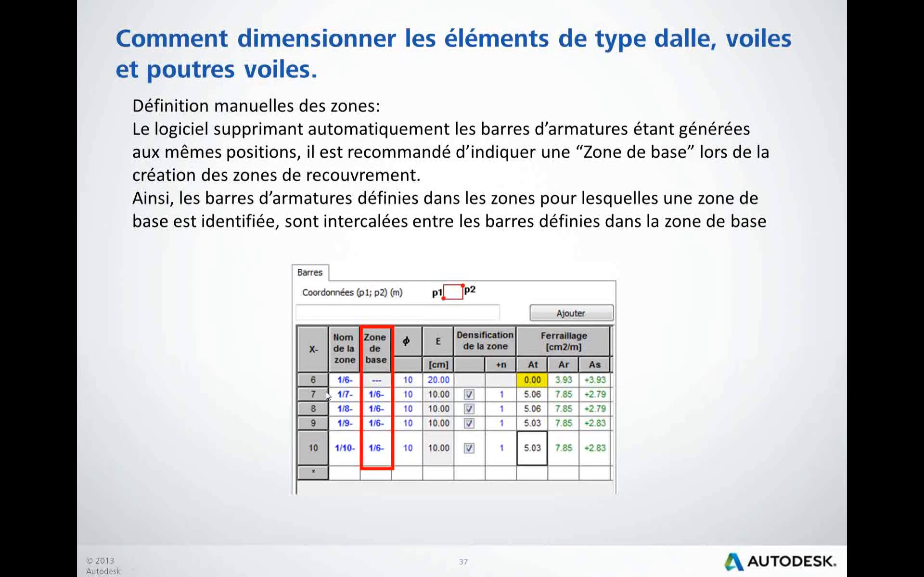
{"action": "key", "text": "Right"}
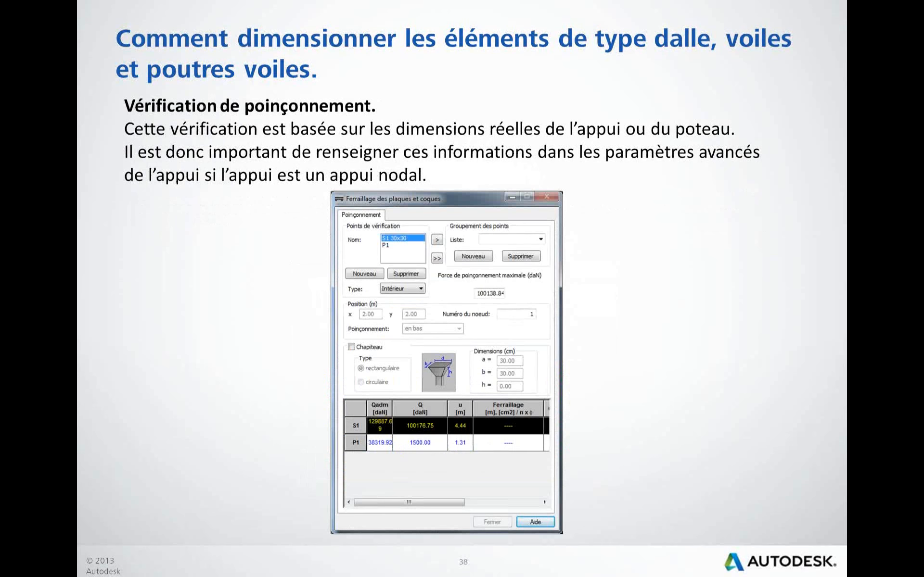
{"action": "key", "text": "alt+Tab"}
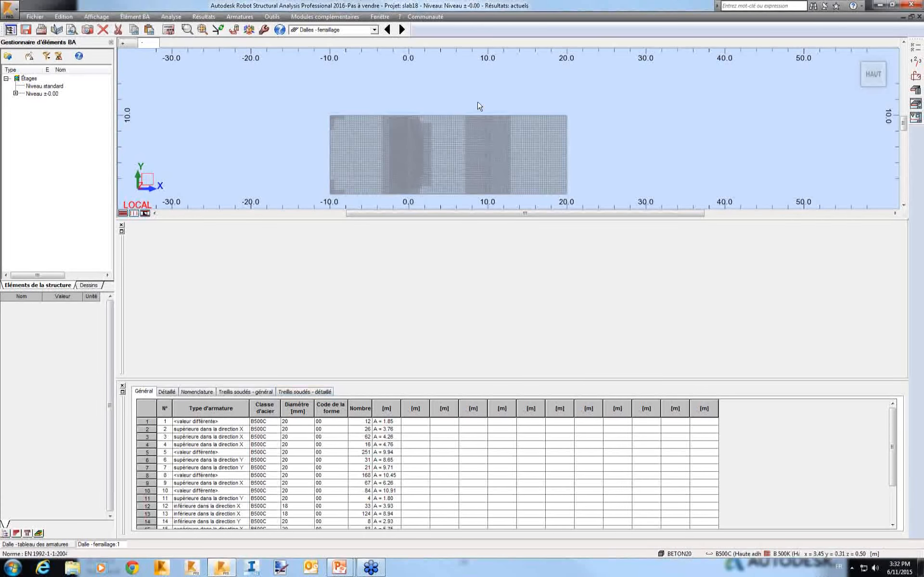
Open the Dalles - poinçonnement layout and examine Q, Qadm and critical perimeter u for supports S1 and S2.
{"action": "left_click", "coordinate": [352, 30]}
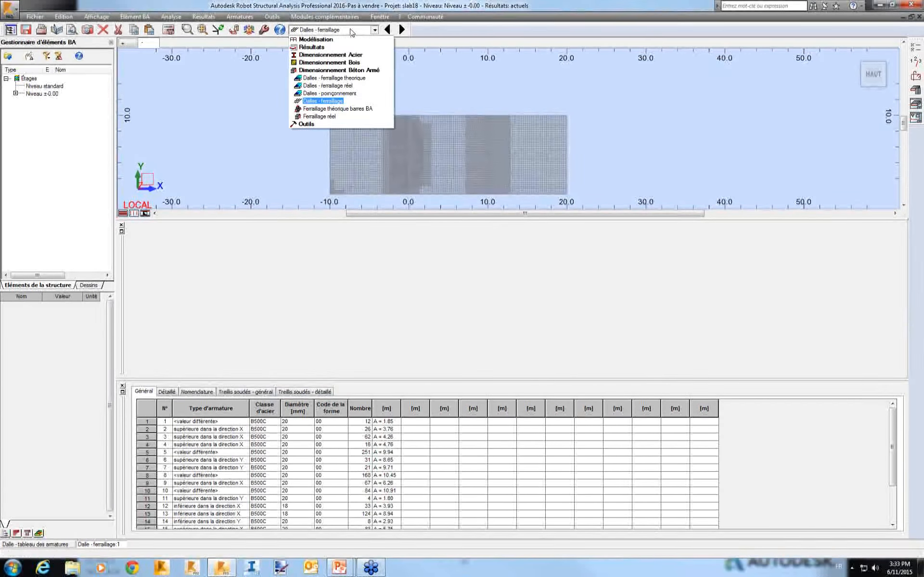
{"action": "left_click", "coordinate": [315, 95]}
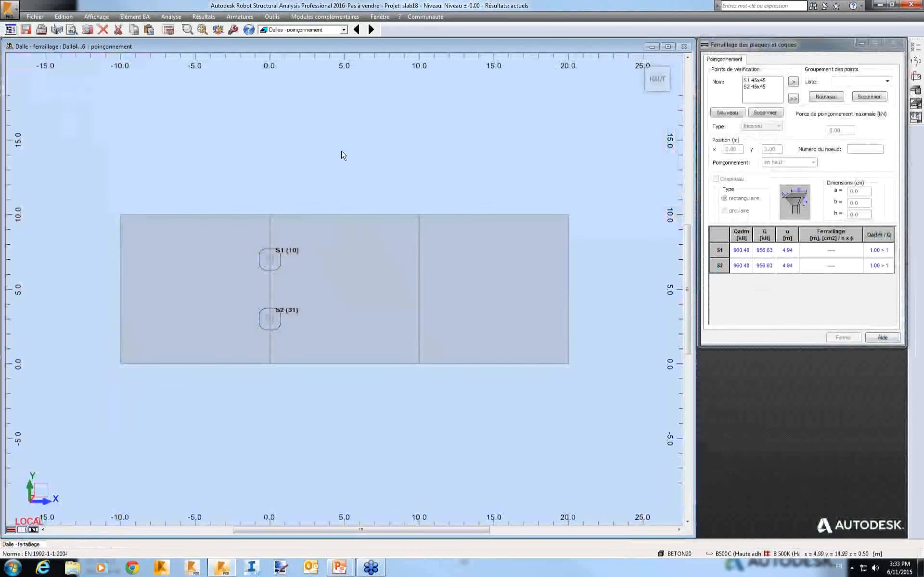
{"action": "middle_click_drag", "start_coordinate": [340, 168], "coordinate": [353, 116]}
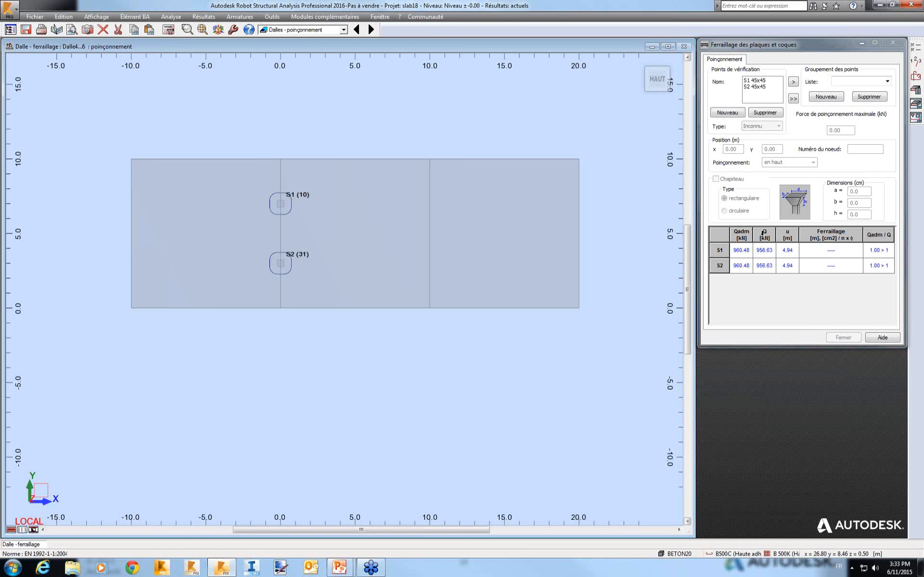
{"action": "left_click", "coordinate": [762, 232]}
{"action": "left_click", "coordinate": [738, 235]}
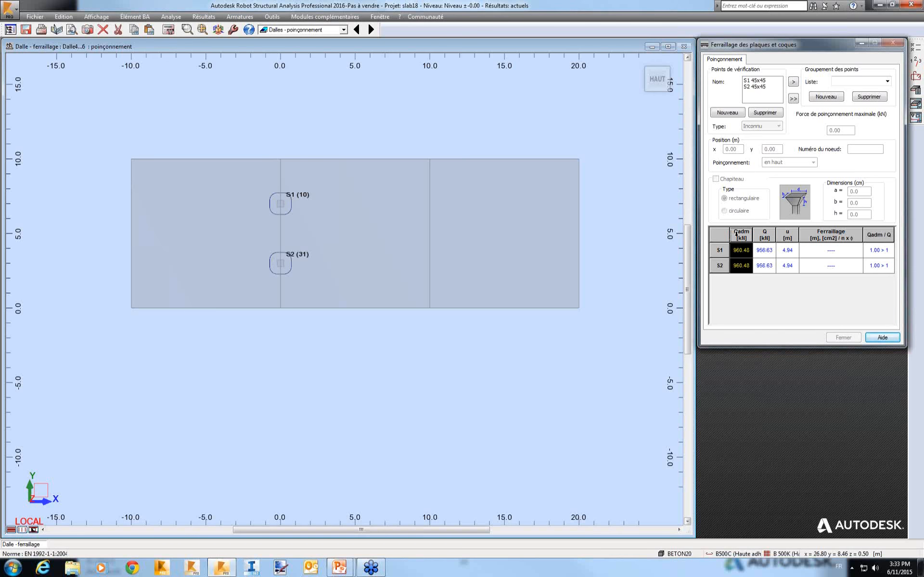
{"action": "left_click", "coordinate": [789, 233]}
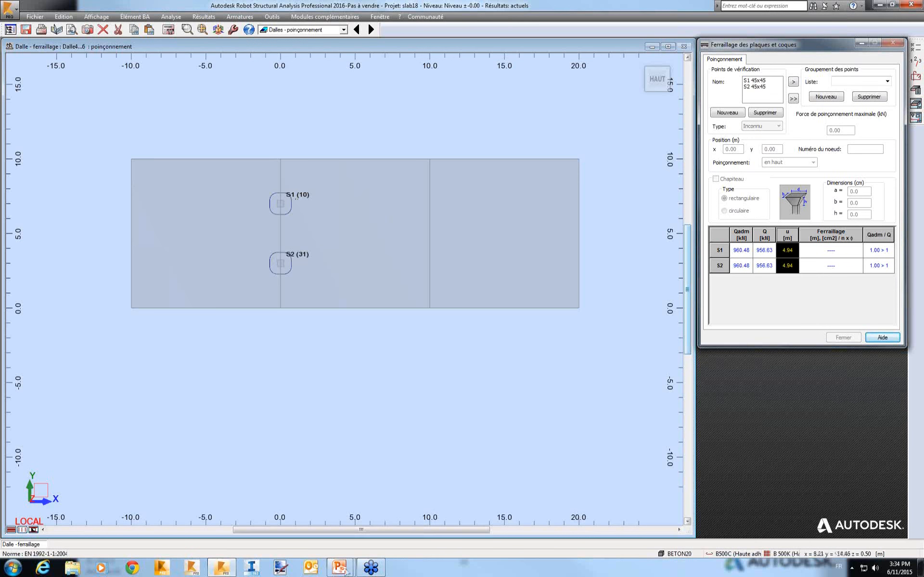
Switch to the PowerPoint slide show and advance to the slide on wall design (Dimensionnement des voiles).
{"action": "mouse_move", "coordinate": [340, 568]}
{"action": "left_click", "coordinate": [392, 515]}
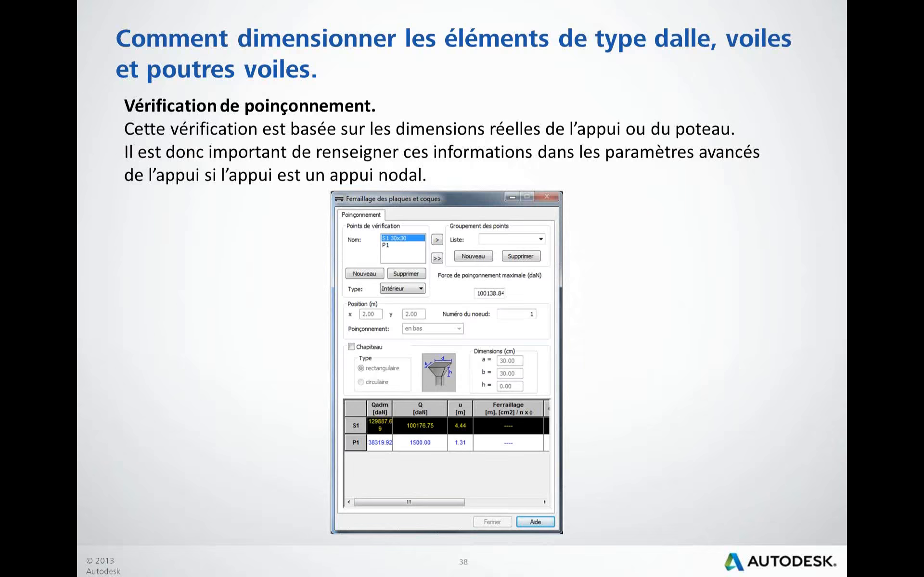
{"action": "key", "text": "Right"}
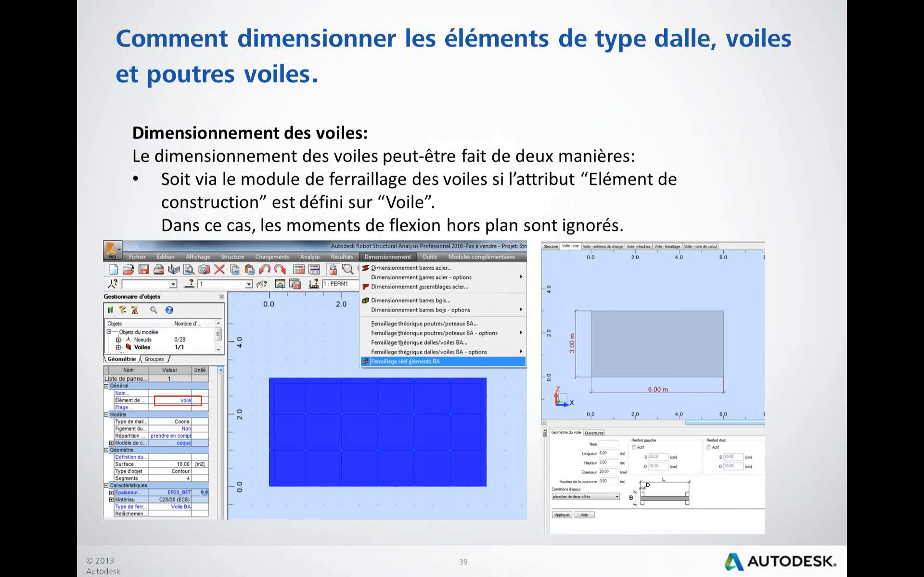
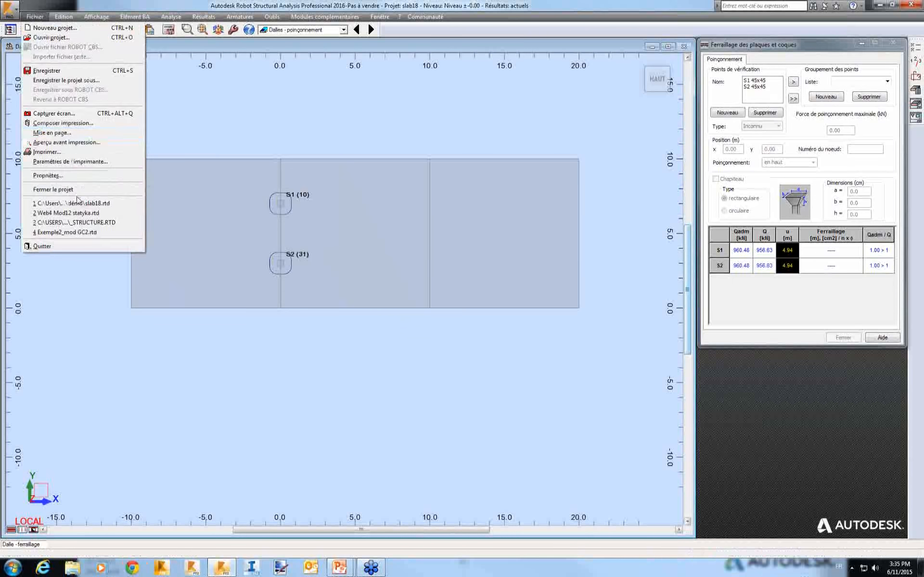
Open the project Web4 Mod12 statyka.rtd without saving the changes to slab18.rtd, and make the 3D view window taller.
{"action": "left_click", "coordinate": [84, 213]}
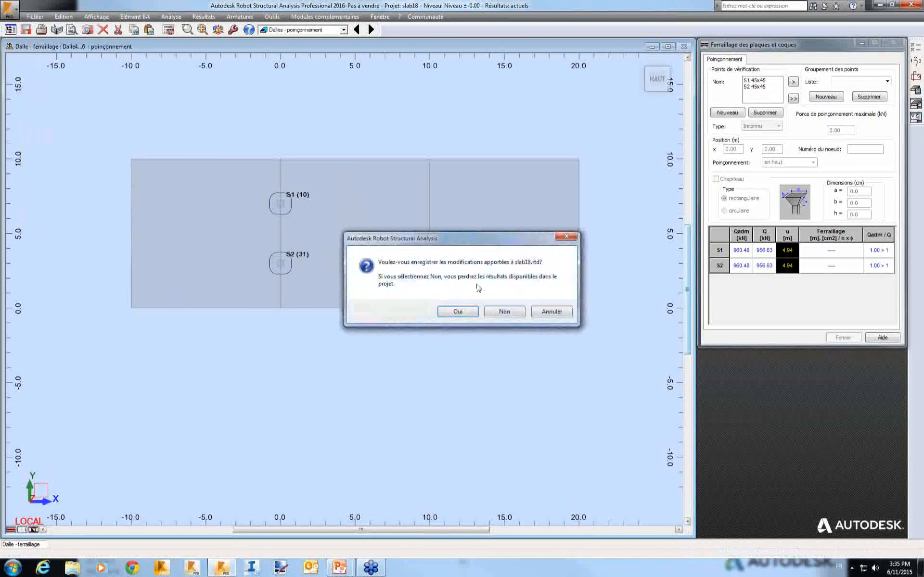
{"action": "left_click", "coordinate": [500, 312]}
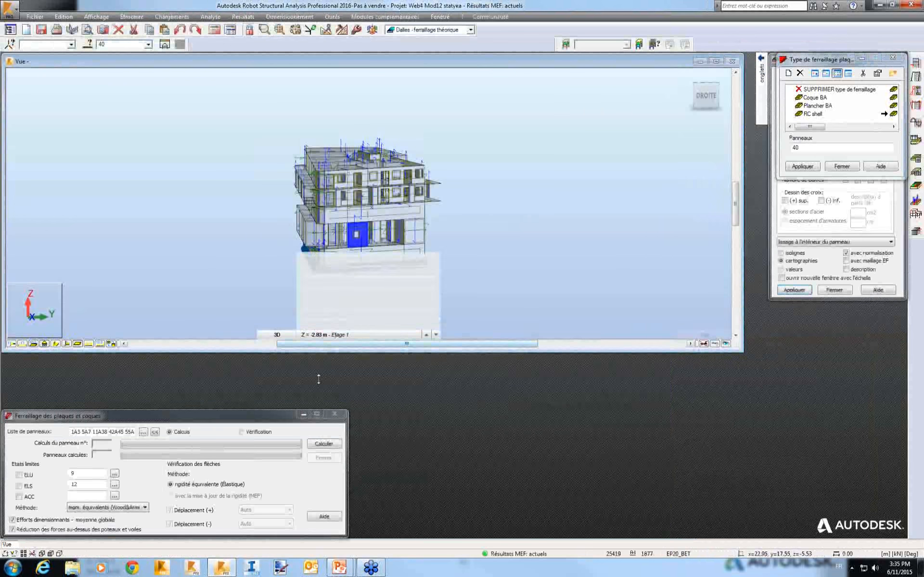
{"action": "left_click_drag", "start_coordinate": [318, 379], "coordinate": [318, 406]}
Transfer the selected wall with the opening to RC wall design, deselecting all manual combinations and using the simple load cases.
{"action": "scroll", "coordinate": [383, 249], "scroll_direction": "up", "scroll_amount": 3}
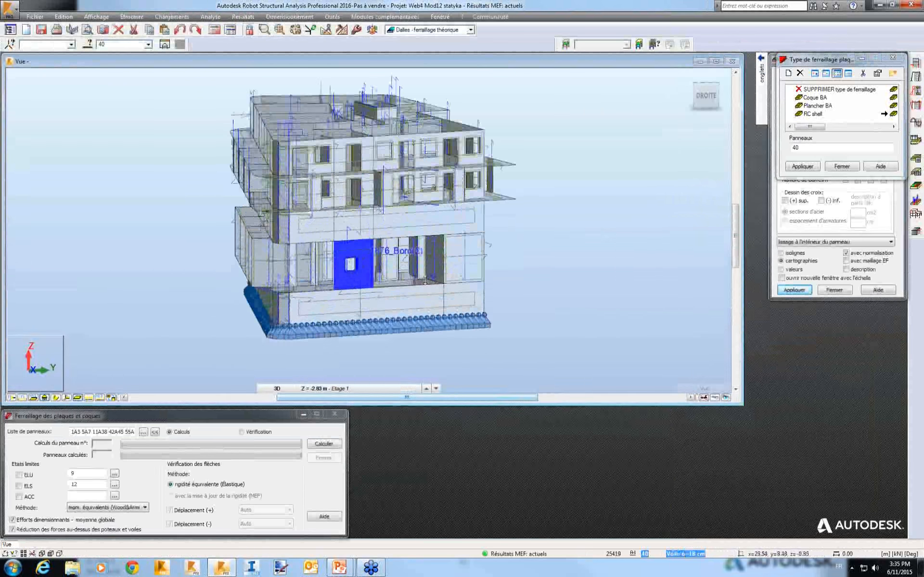
{"action": "scroll", "coordinate": [425, 282], "scroll_direction": "up", "scroll_amount": 4}
{"action": "middle_click_drag", "start_coordinate": [526, 223], "coordinate": [509, 214]}
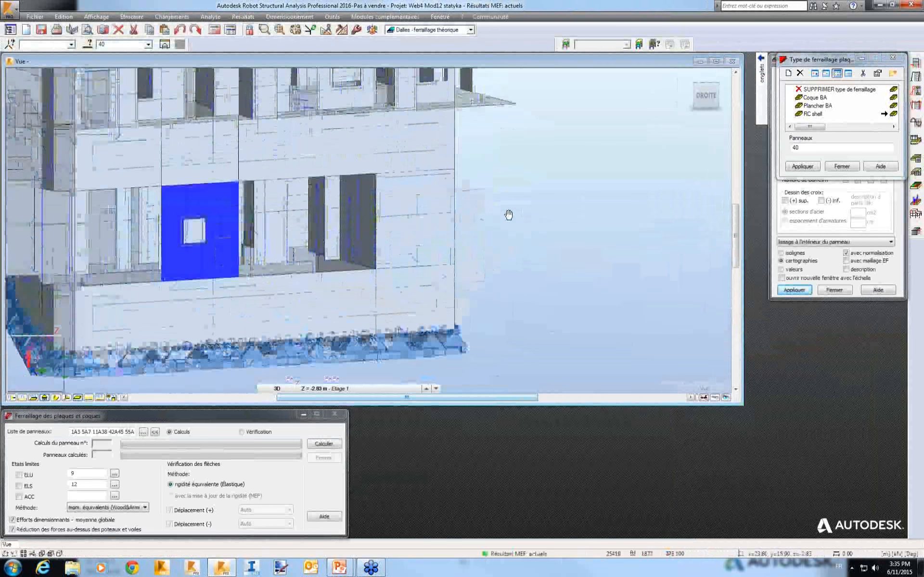
{"action": "scroll", "coordinate": [509, 215], "scroll_direction": "down", "scroll_amount": 2}
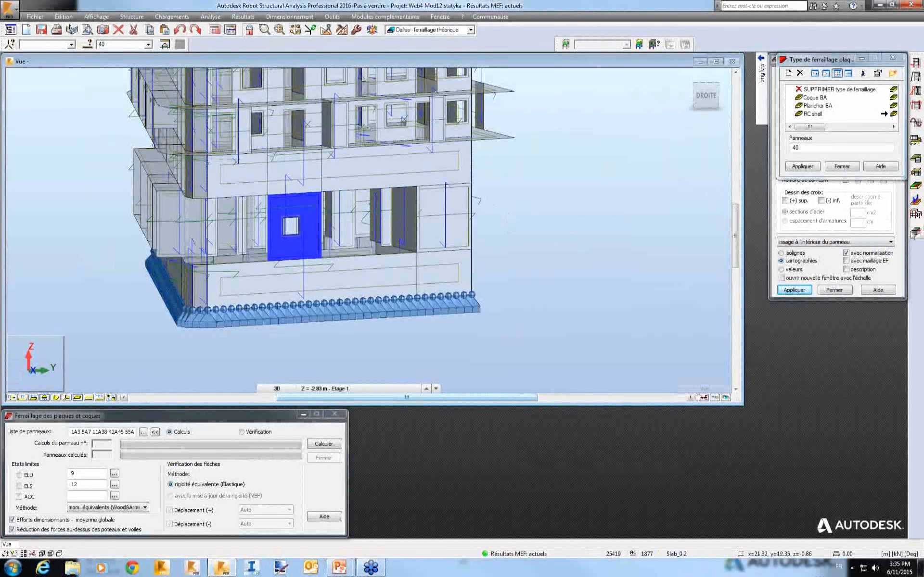
{"action": "left_click", "coordinate": [915, 236]}
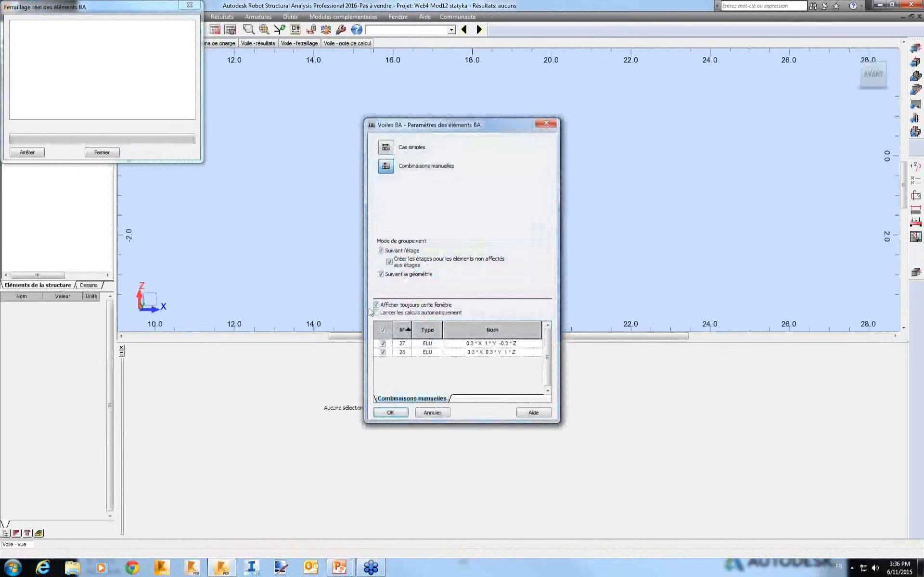
{"action": "left_click", "coordinate": [383, 330]}
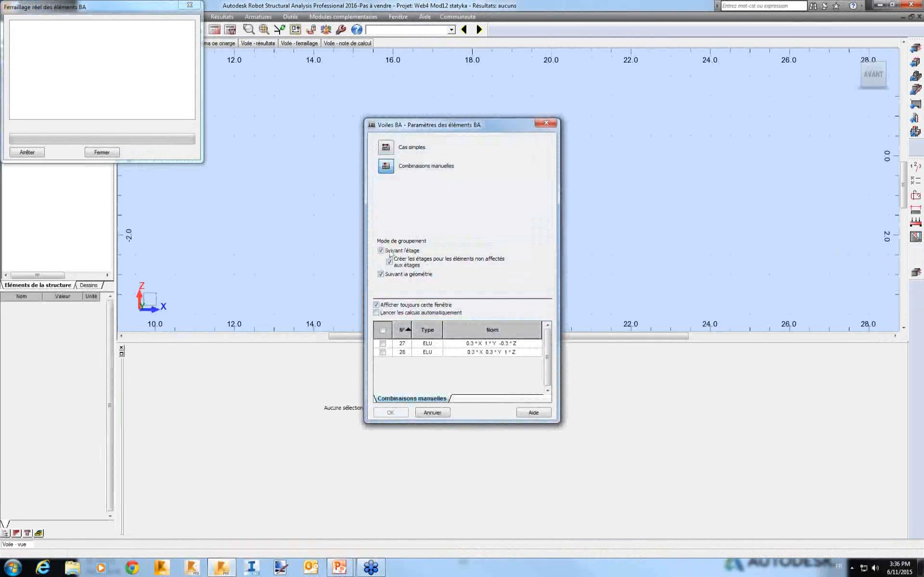
{"action": "left_click", "coordinate": [392, 148]}
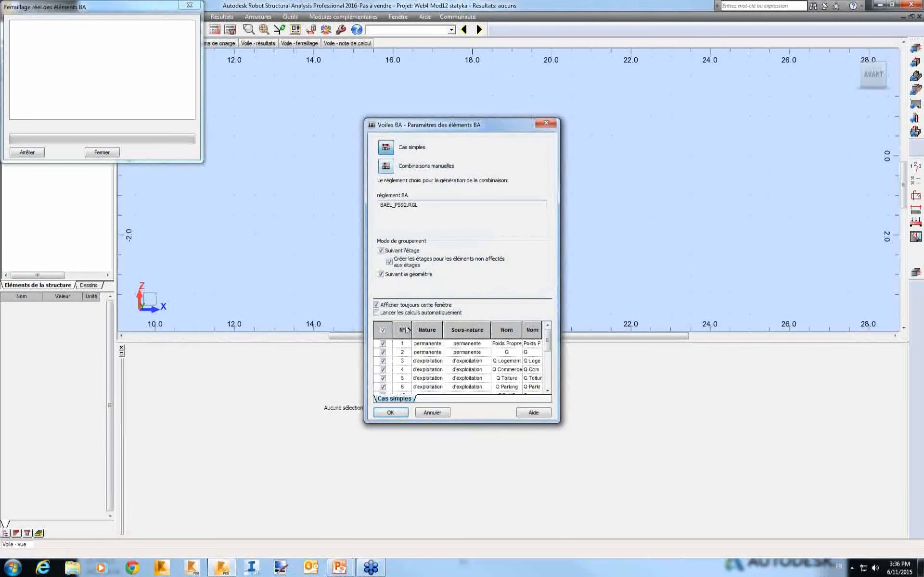
{"action": "left_click", "coordinate": [393, 413]}
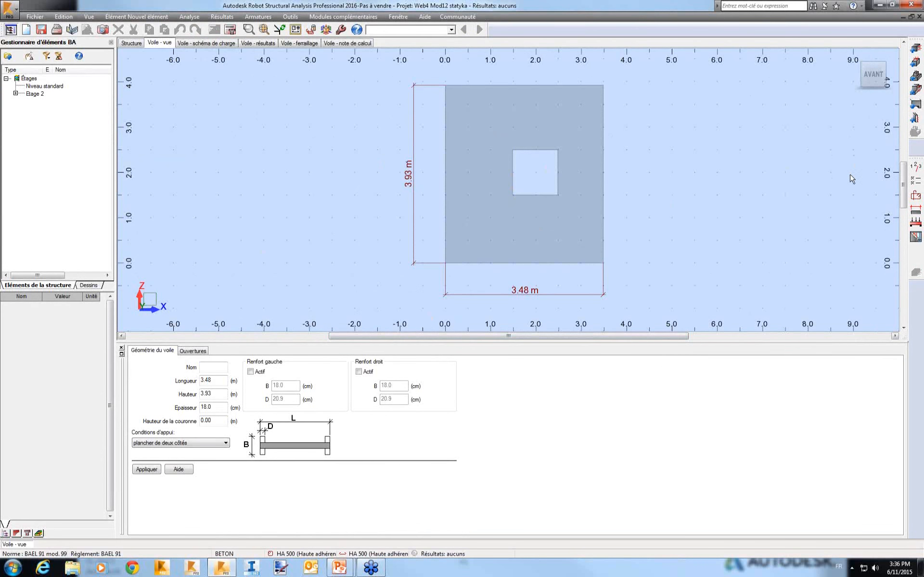
Examine the wall's load scheme and the opening reinforcement settings in the reinforcement pattern.
{"action": "left_click", "coordinate": [202, 45]}
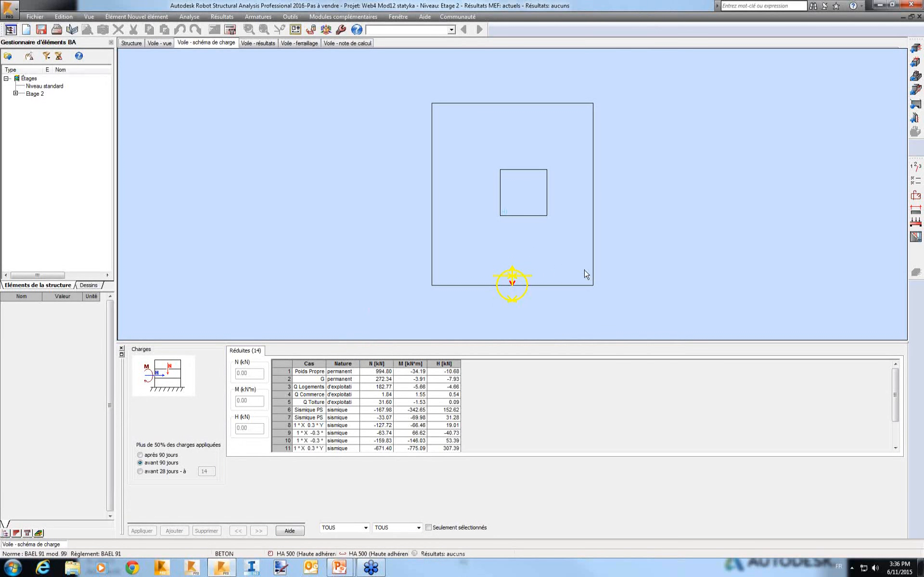
{"action": "left_click", "coordinate": [917, 200]}
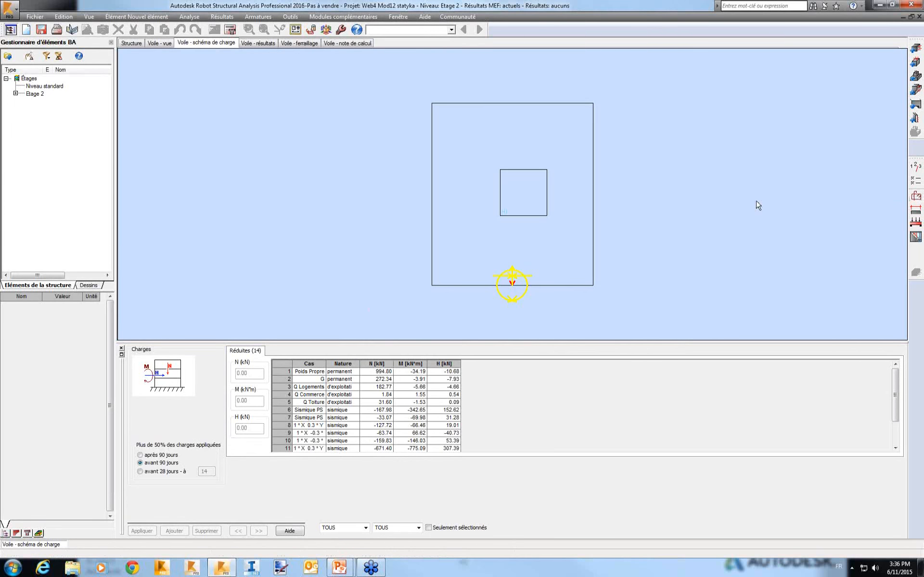
{"action": "left_click", "coordinate": [480, 183]}
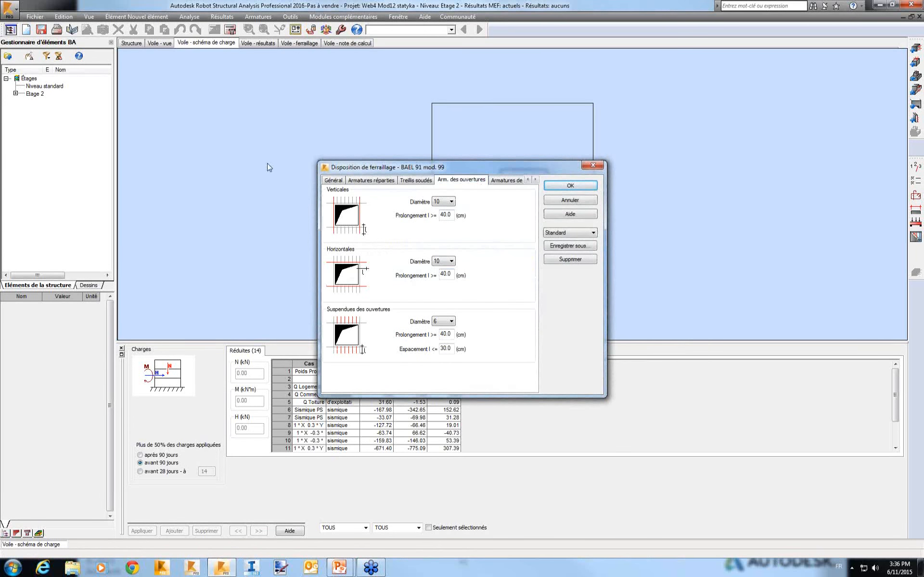
{"action": "left_click", "coordinate": [594, 166]}
Calculate the wall, accept the calculation messages, and set the calculation method to Simplifiée in the calculation options.
{"action": "left_click", "coordinate": [230, 30]}
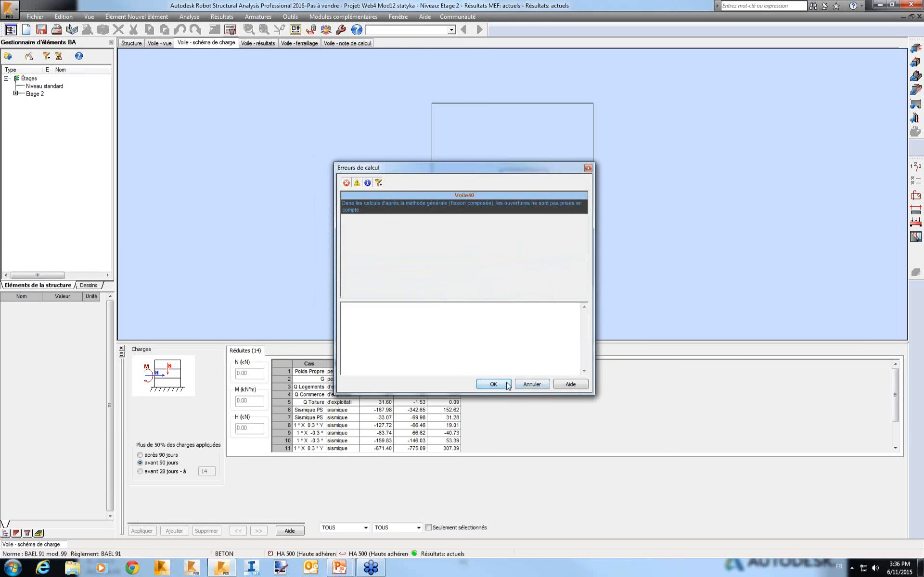
{"action": "left_click", "coordinate": [495, 385]}
{"action": "left_click", "coordinate": [909, 182]}
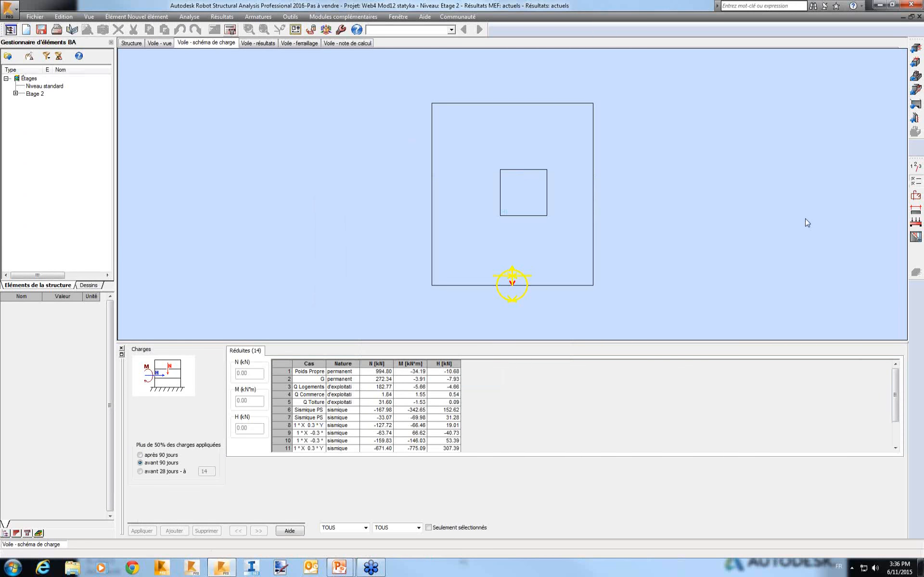
{"action": "left_click", "coordinate": [338, 247]}
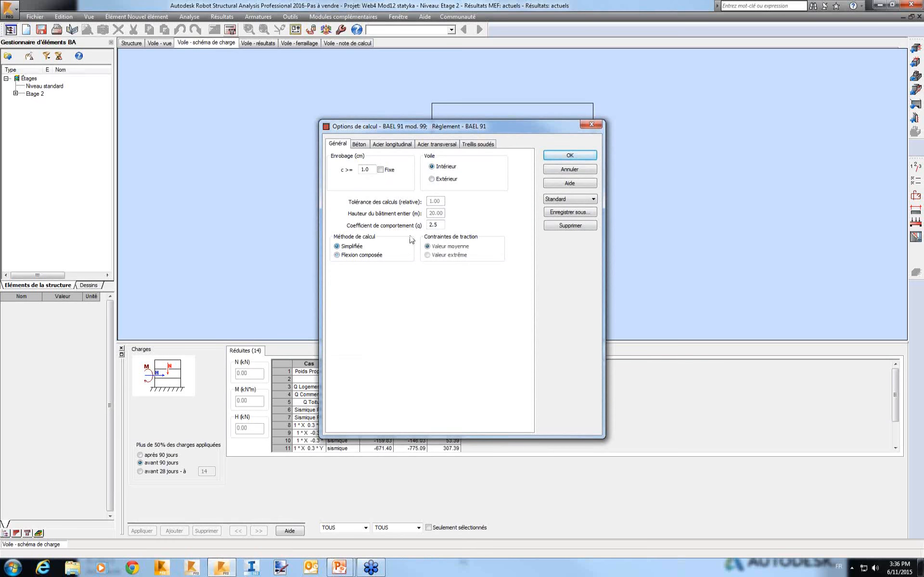
{"action": "left_click", "coordinate": [579, 156]}
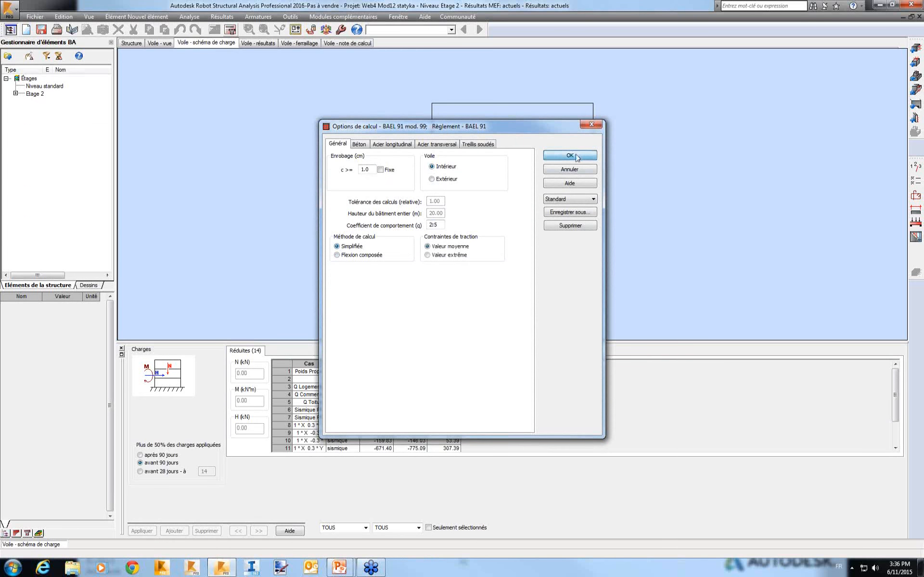
Recalculate the wall with the simplified method and display the resulting reinforcement around its opening.
{"action": "left_click", "coordinate": [506, 327]}
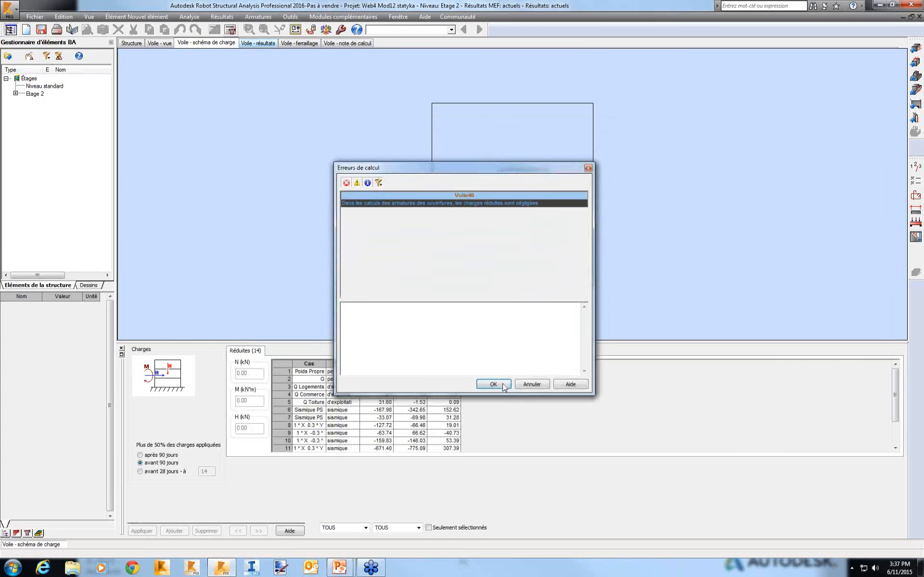
{"action": "left_click", "coordinate": [493, 385]}
{"action": "left_click", "coordinate": [296, 43]}
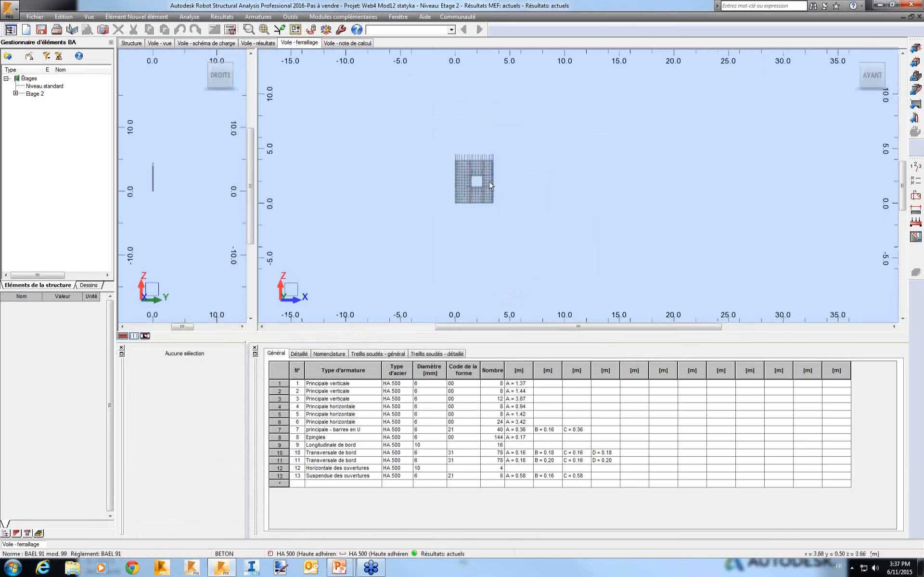
{"action": "scroll", "coordinate": [489, 181], "scroll_direction": "up", "scroll_amount": 5}
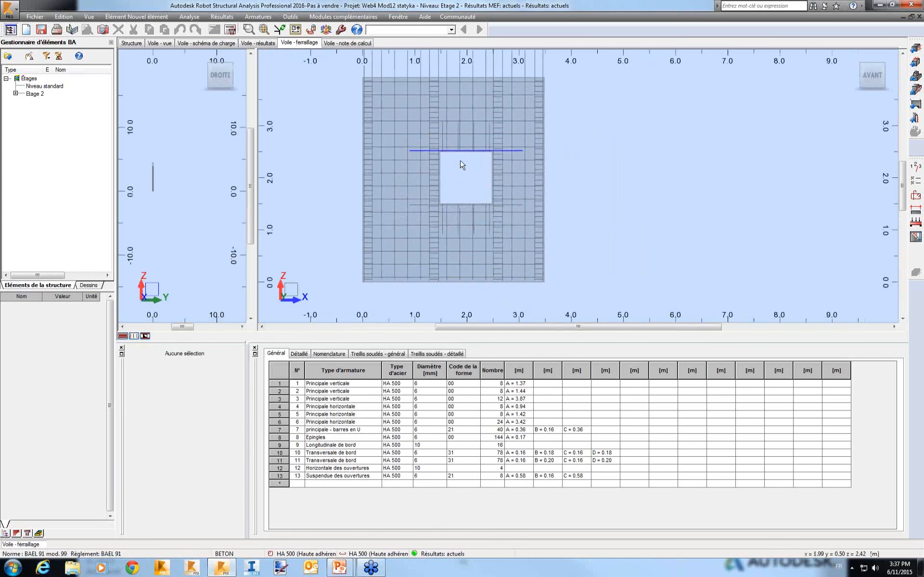
Switch to the PowerPoint slide show, view the two slides on deep beam design, and return to Robot Structural Analysis.
{"action": "mouse_move", "coordinate": [339, 568]}
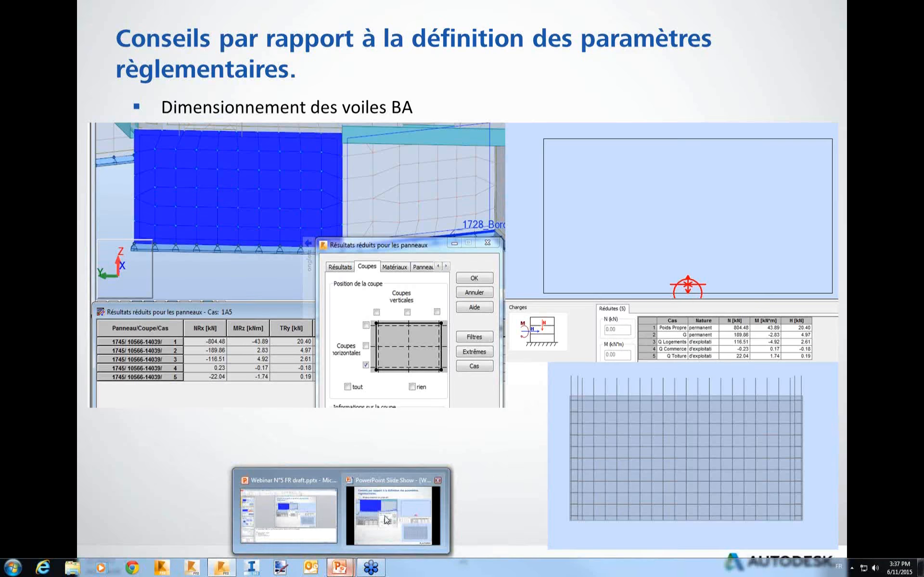
{"action": "left_click", "coordinate": [385, 520]}
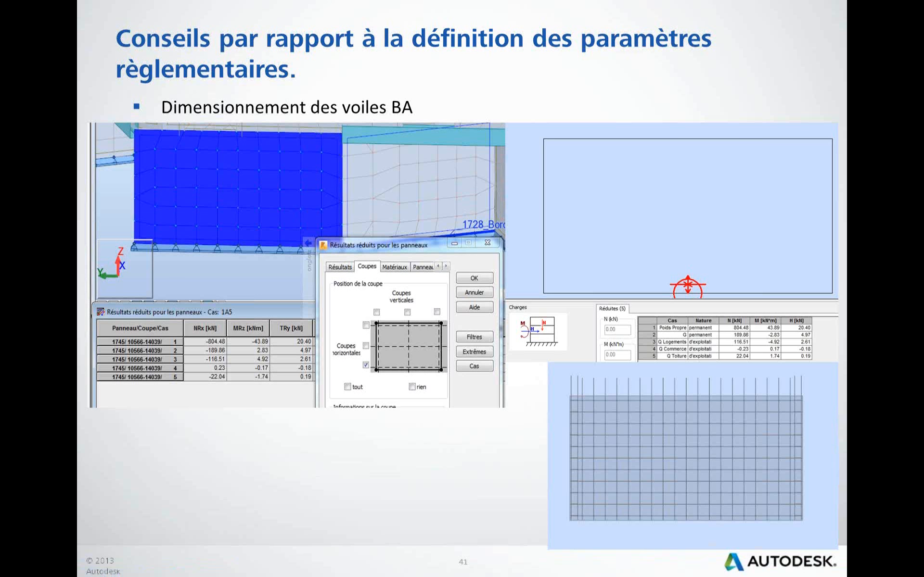
{"action": "key", "text": "Right"}
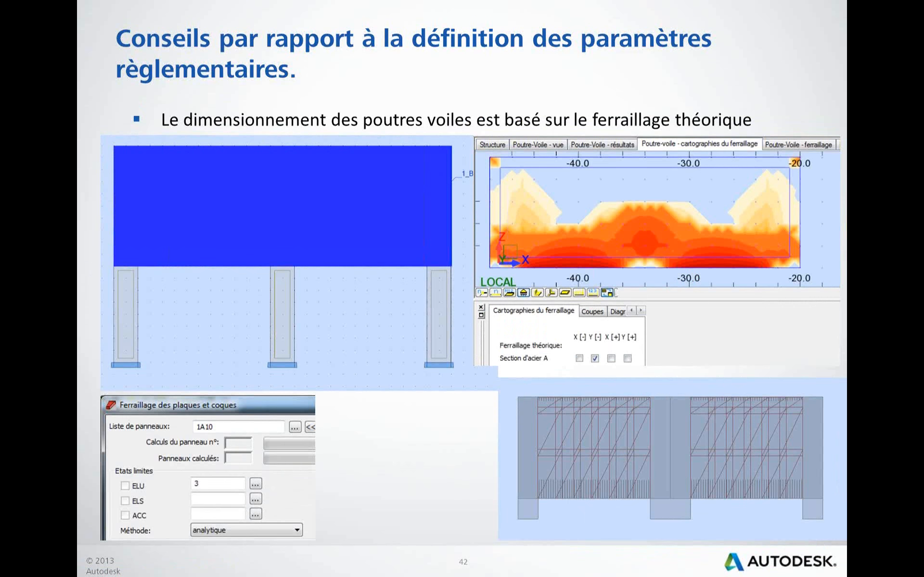
{"action": "key", "text": "Right"}
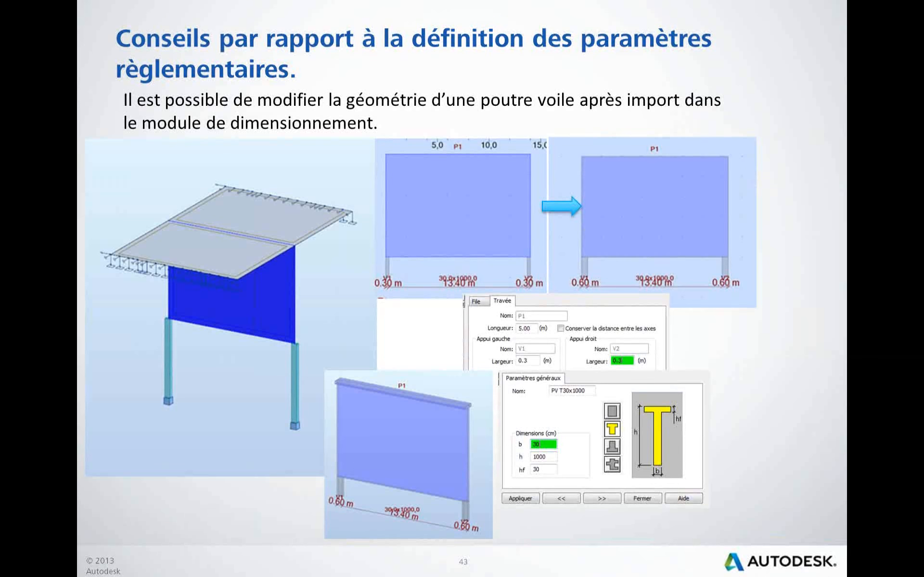
{"action": "key", "text": "alt+Tab"}
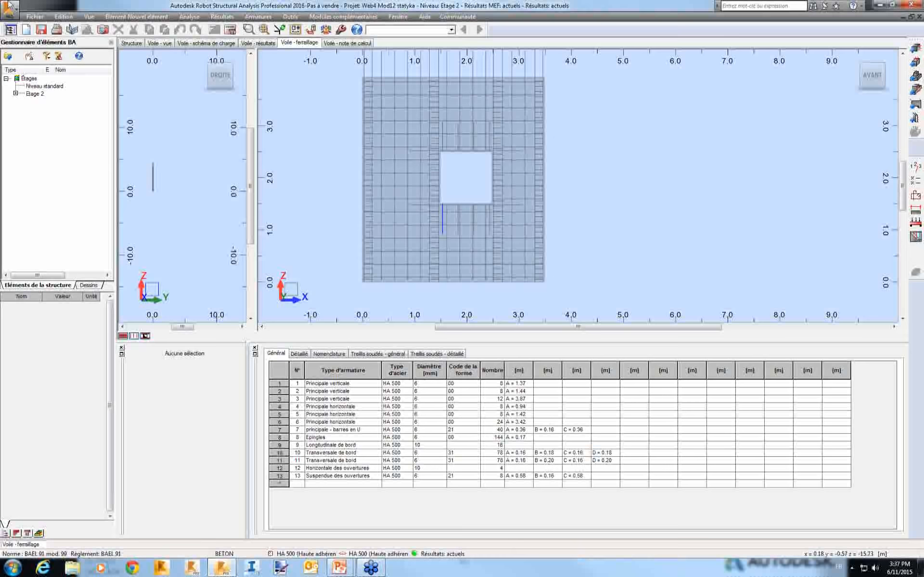
Open the project deep beams3.rtd from the démo folder.
{"action": "left_click", "coordinate": [35, 17]}
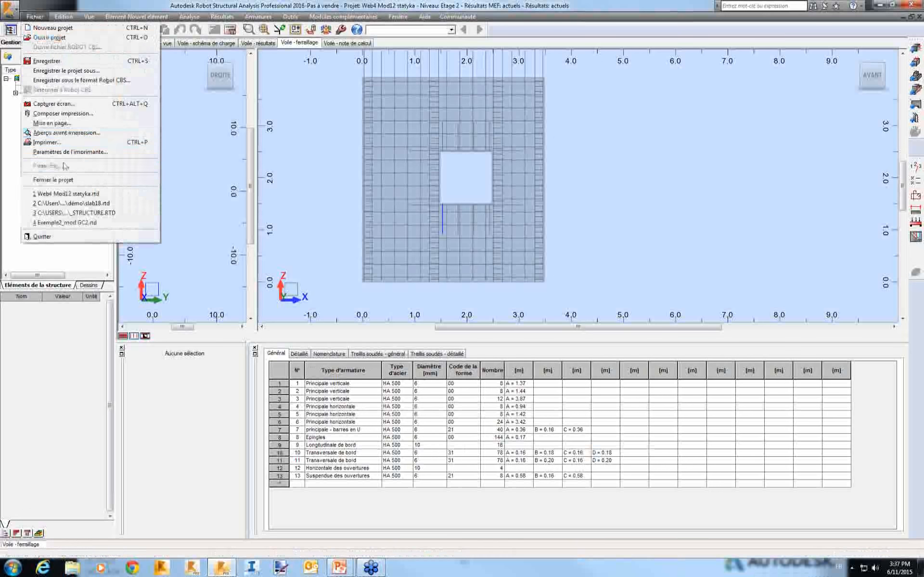
{"action": "left_click", "coordinate": [66, 39]}
{"action": "left_click", "coordinate": [408, 183]}
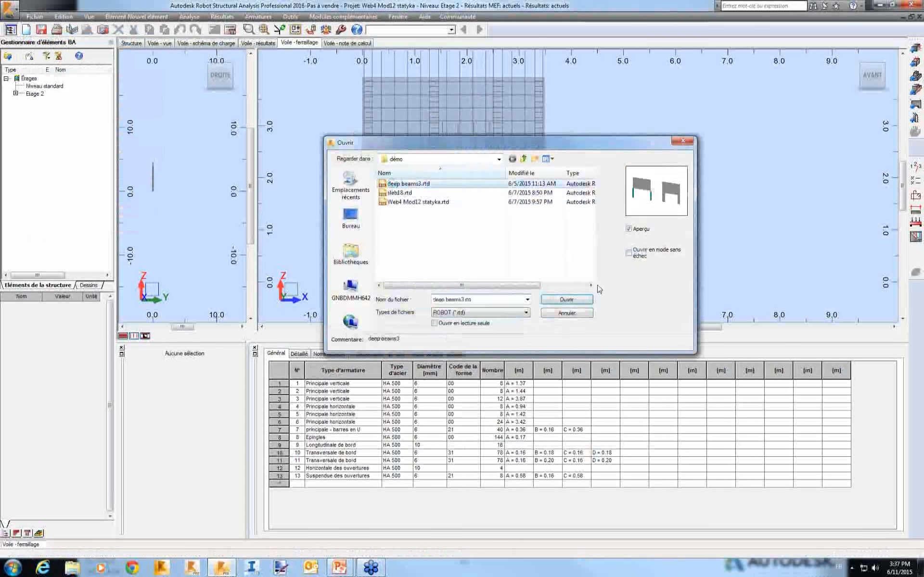
{"action": "left_click", "coordinate": [579, 300]}
{"action": "left_click", "coordinate": [501, 314]}
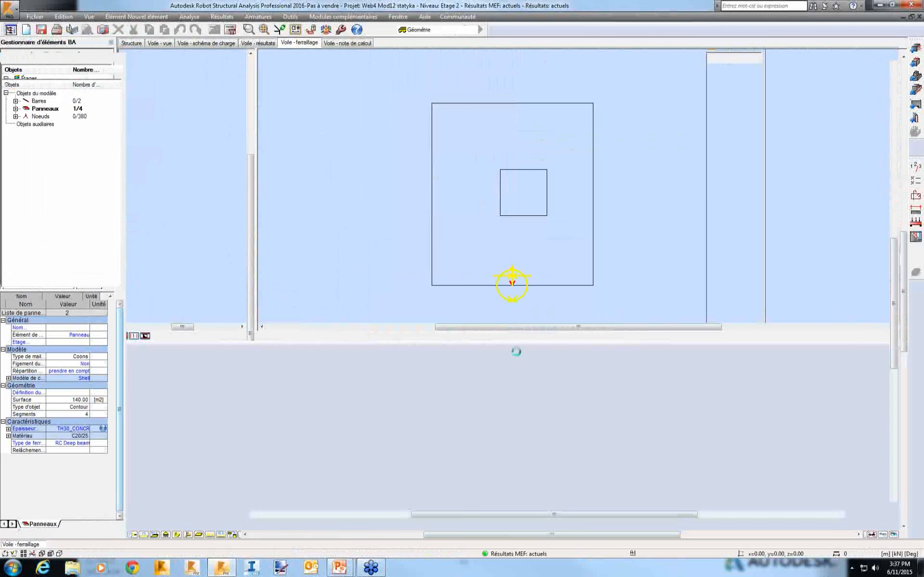
Inspect the properties of the deep beam panel resting on bar columns and of its left column.
{"action": "right_click", "coordinate": [394, 238]}
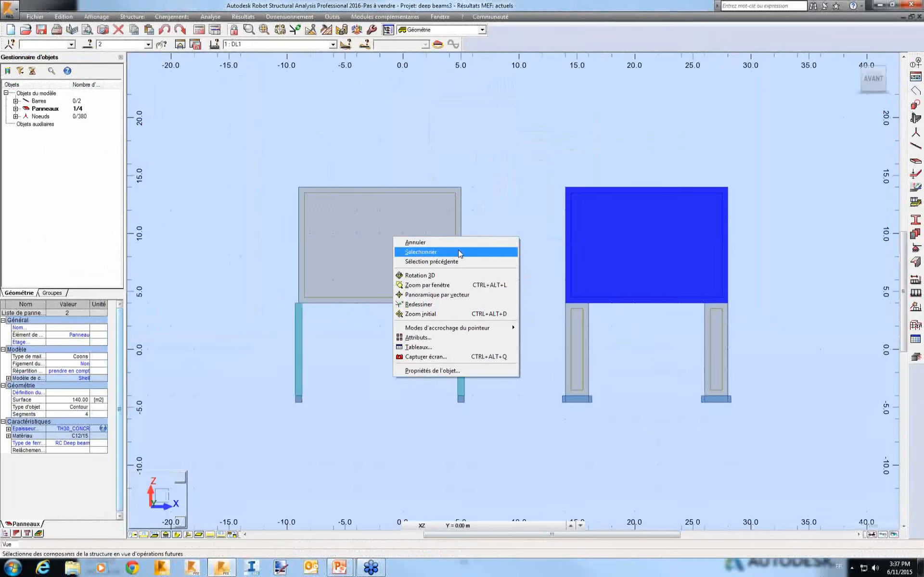
{"action": "left_click", "coordinate": [460, 253]}
{"action": "left_click", "coordinate": [436, 206]}
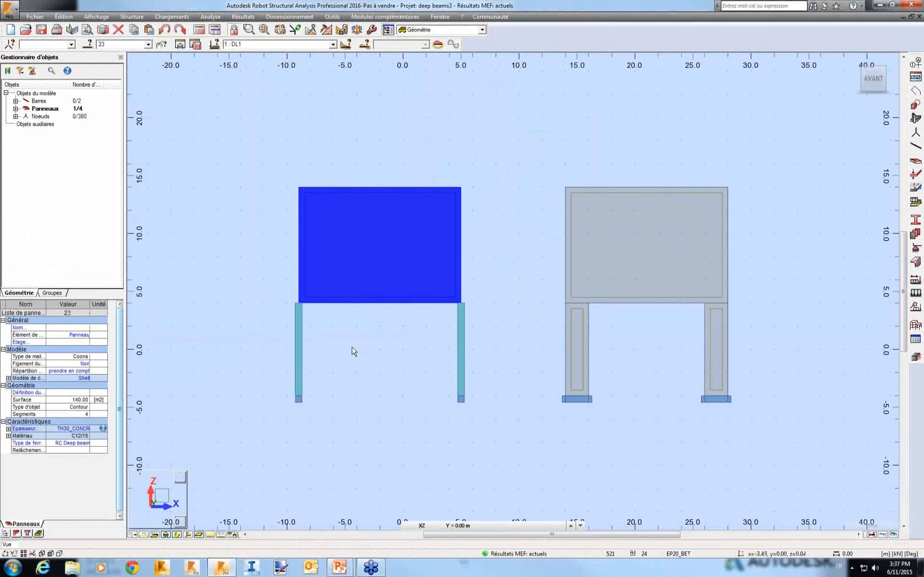
{"action": "left_click", "coordinate": [299, 341]}
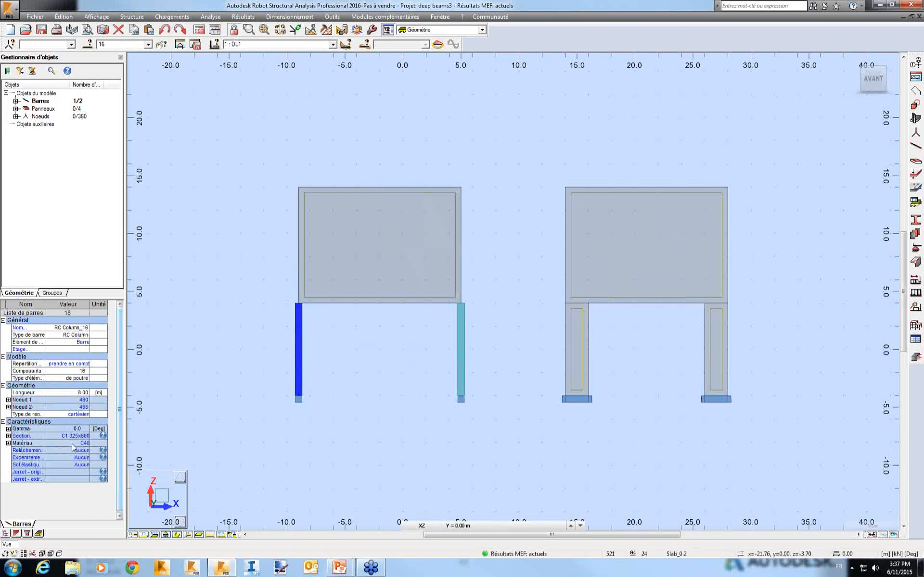
{"action": "left_click", "coordinate": [233, 357]}
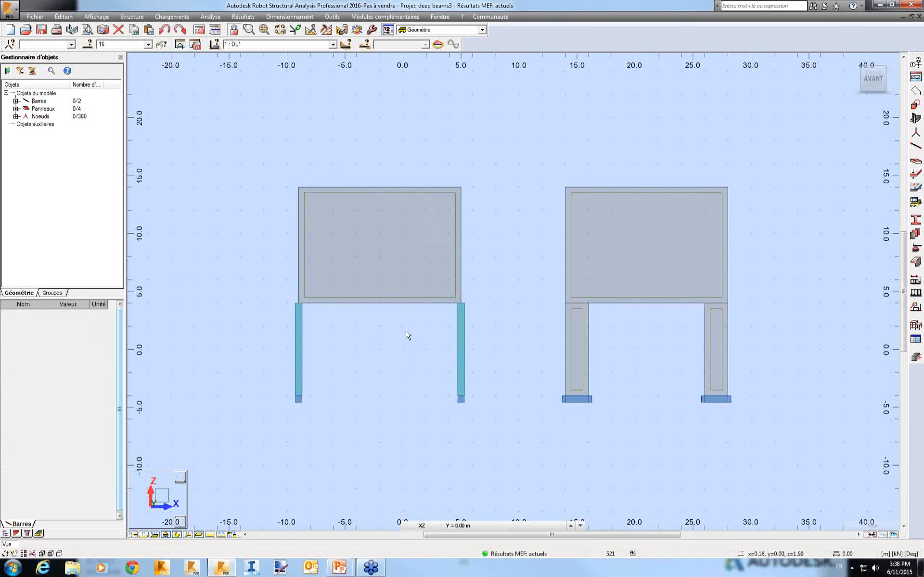
Transfer the deep beam panel on bar columns to the deep beam design module and expand level Niveau ±0.00.
{"action": "left_click", "coordinate": [349, 243]}
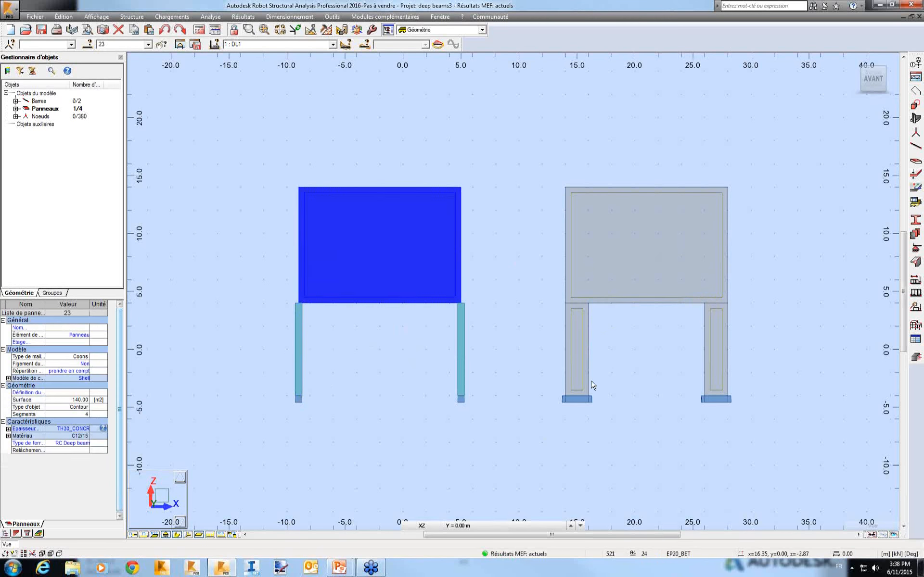
{"action": "left_click", "coordinate": [914, 358]}
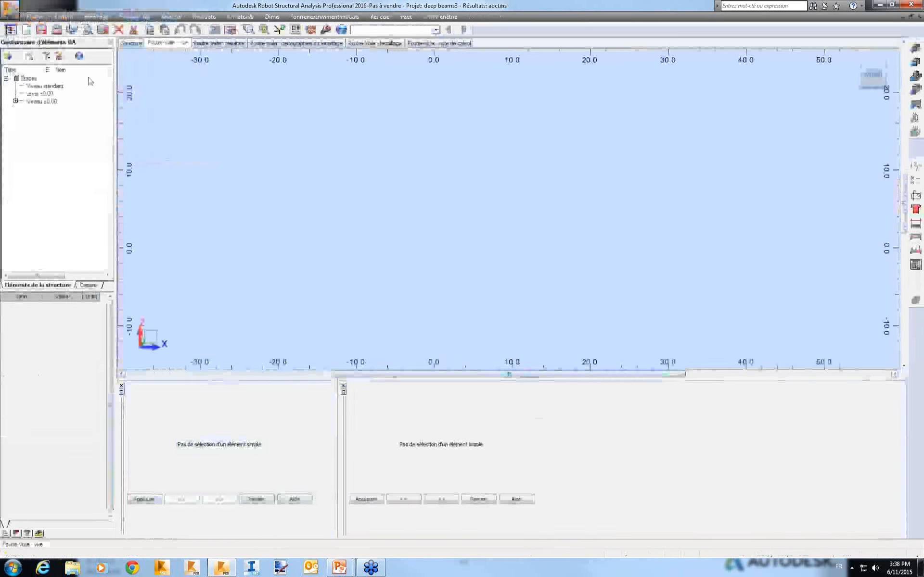
{"action": "left_click", "coordinate": [16, 101]}
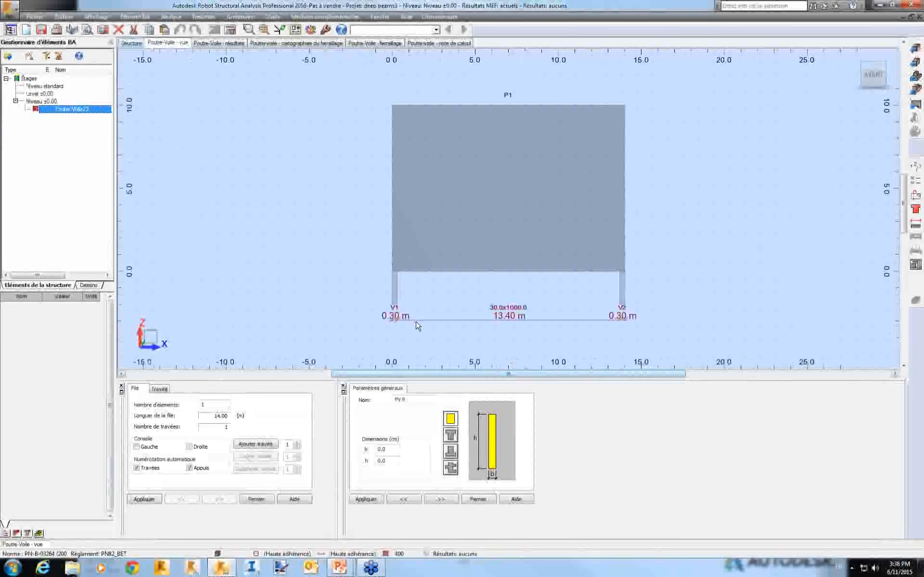
Set the width of the deep beam's left support V1 to 0.6 m in the span P1 geometry.
{"action": "left_click_drag", "start_coordinate": [579, 307], "coordinate": [505, 141]}
{"action": "left_click", "coordinate": [159, 388]}
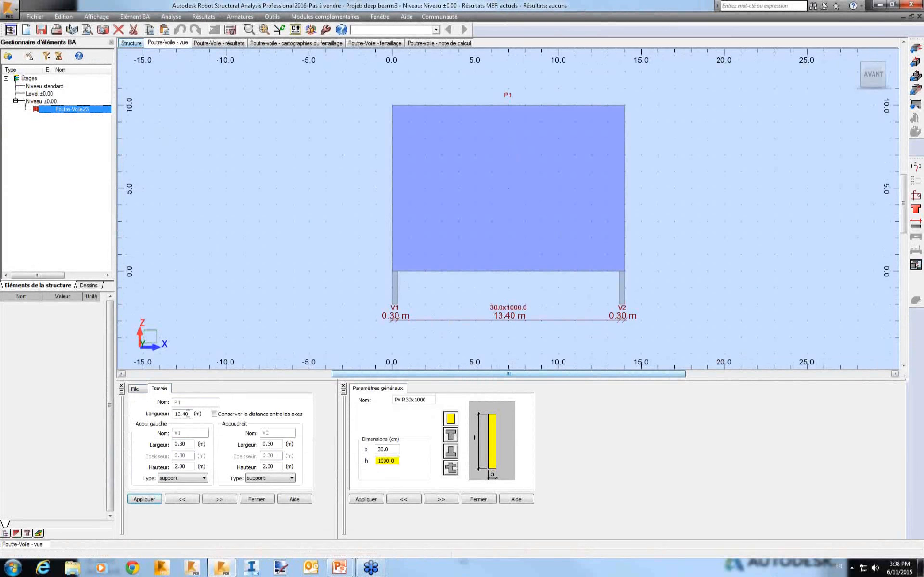
{"action": "double_click", "coordinate": [191, 444]}
{"action": "type", "text": "0.6"}
{"action": "left_click", "coordinate": [144, 500]}
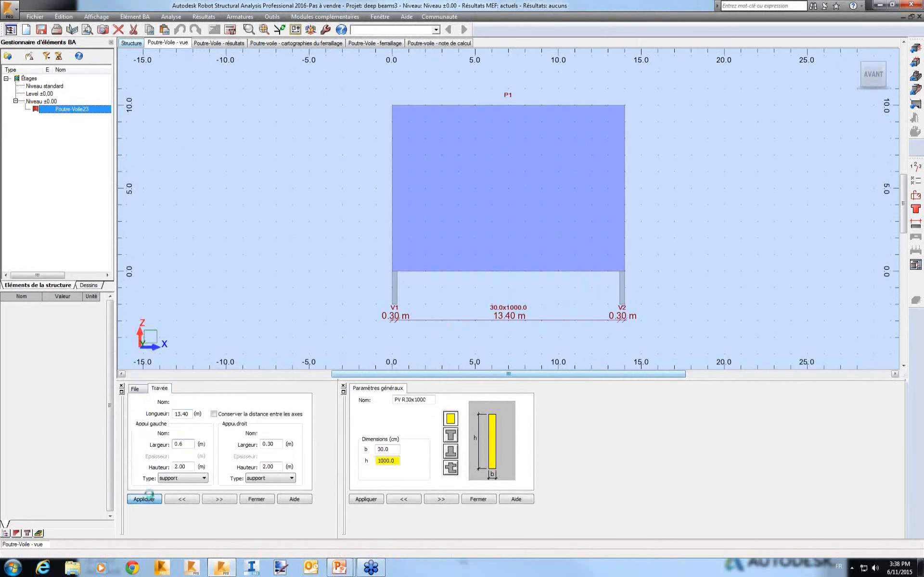
{"action": "left_click", "coordinate": [573, 324]}
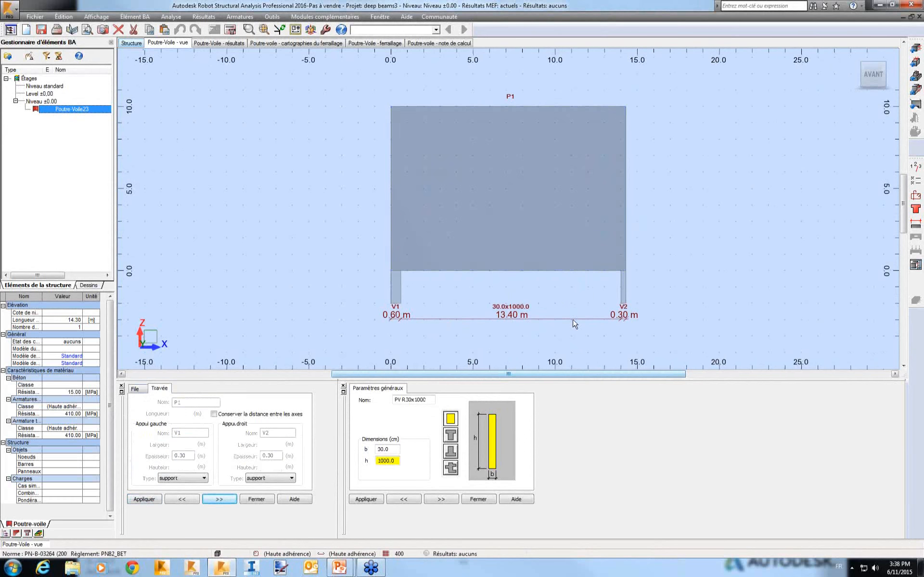
Set the width of the deep beam's right support V2 to 0.6 m in the span P1 geometry.
{"action": "left_click_drag", "start_coordinate": [529, 322], "coordinate": [494, 178]}
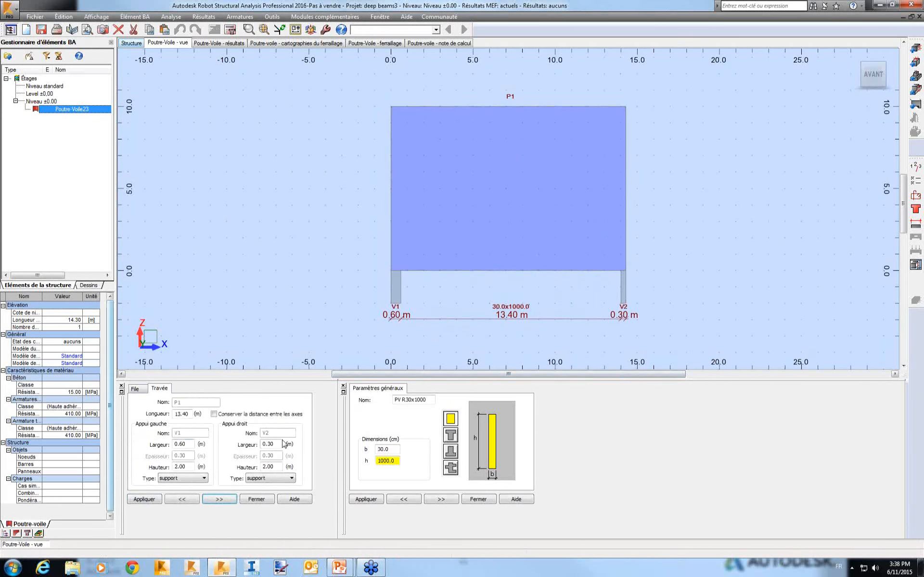
{"action": "double_click", "coordinate": [264, 444]}
{"action": "type", "text": "0.6"}
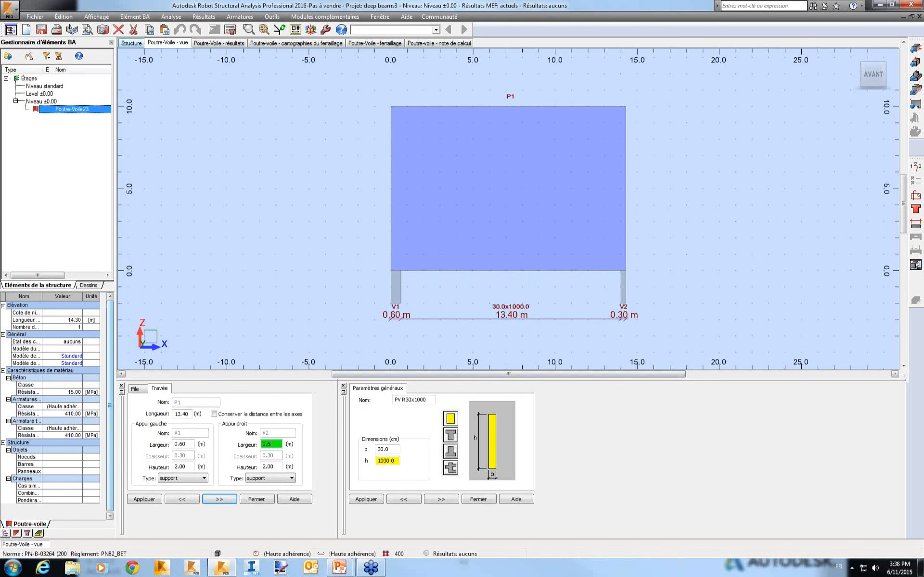
{"action": "left_click", "coordinate": [144, 500]}
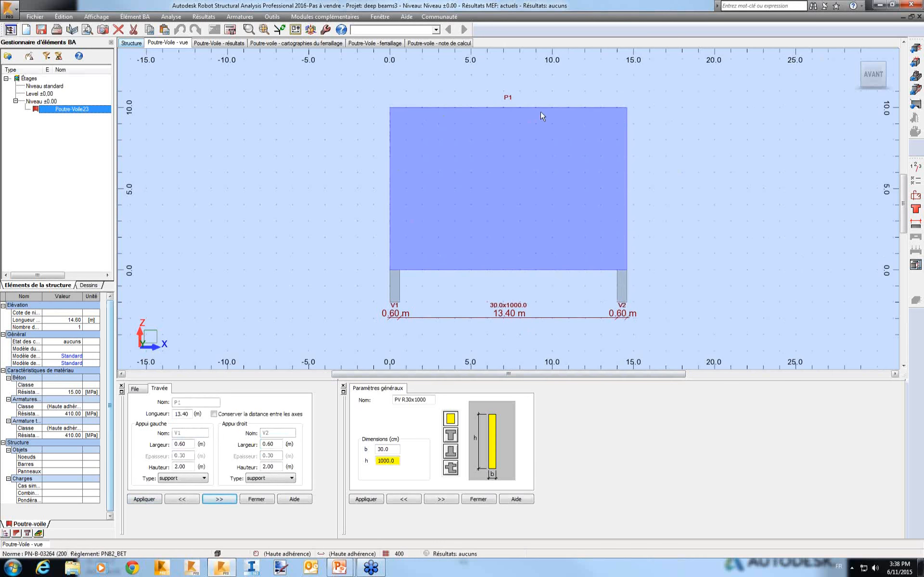
Run the reinforcement calculation for the modified deep beam.
{"action": "mouse_move", "coordinate": [666, 148]}
{"action": "middle_mouse_down"}
{"action": "mouse_move", "coordinate": [602, 159]}
{"action": "mouse_move", "coordinate": [602, 146]}
{"action": "middle_mouse_up"}
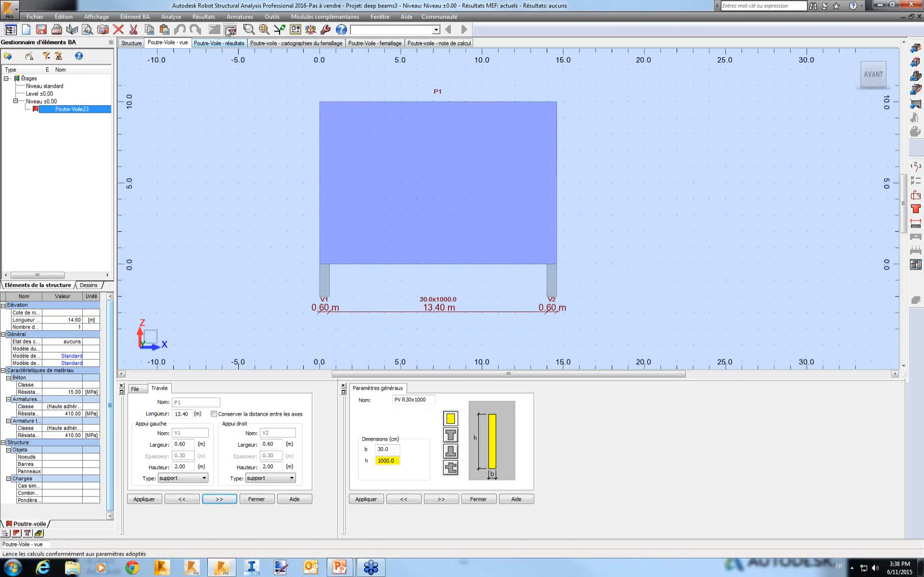
{"action": "left_click", "coordinate": [230, 29]}
{"action": "left_click", "coordinate": [507, 329]}
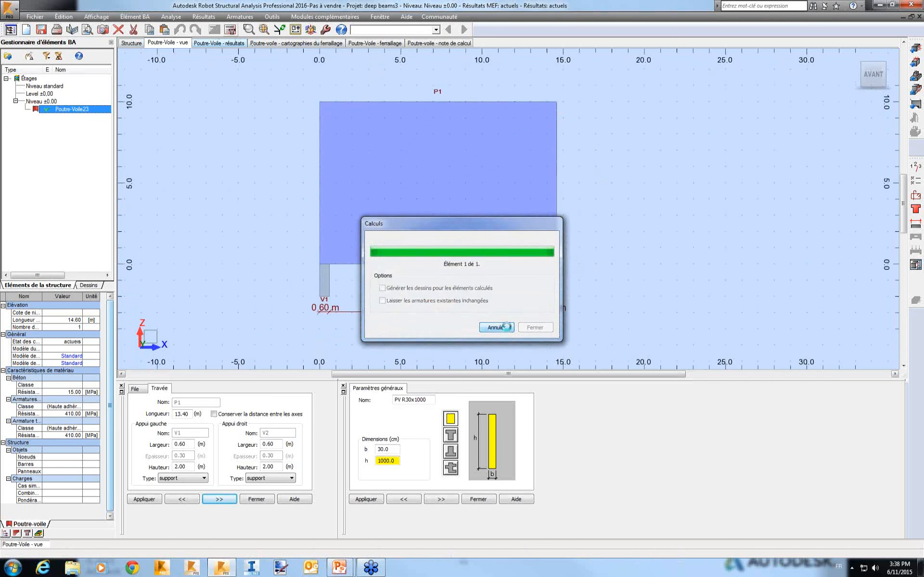
Display the deep beam's theoretical steel area map for Y [-] with value descriptions.
{"action": "left_click", "coordinate": [274, 43]}
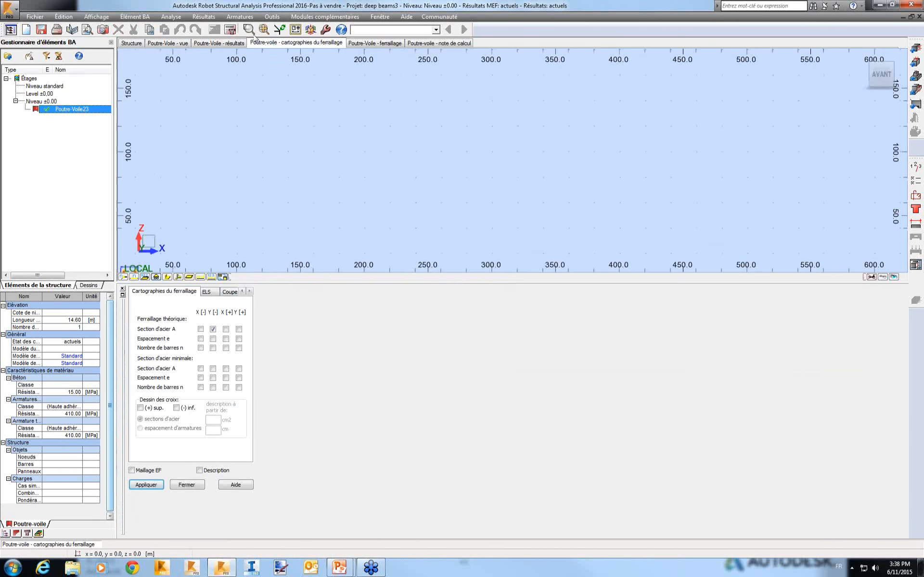
{"action": "left_click", "coordinate": [263, 30]}
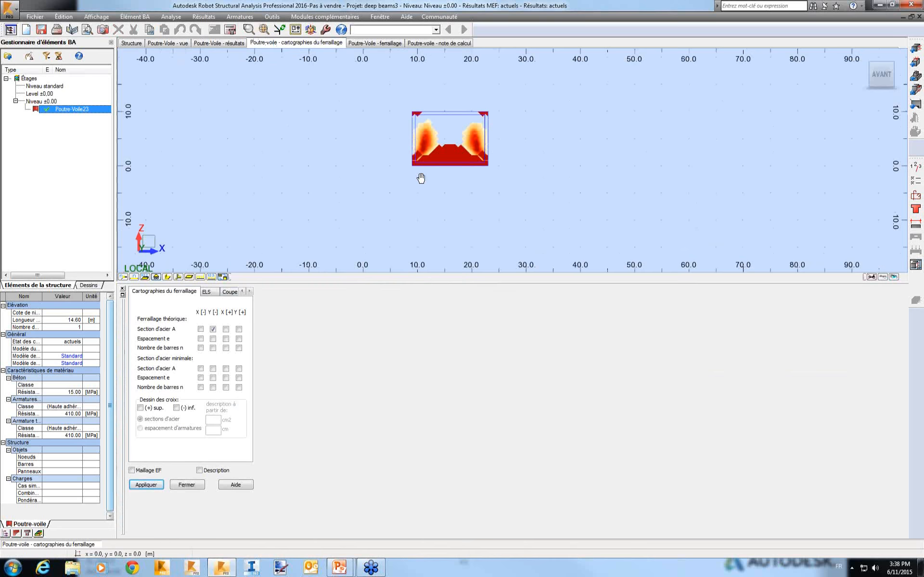
{"action": "left_click_drag", "start_coordinate": [421, 178], "coordinate": [378, 197]}
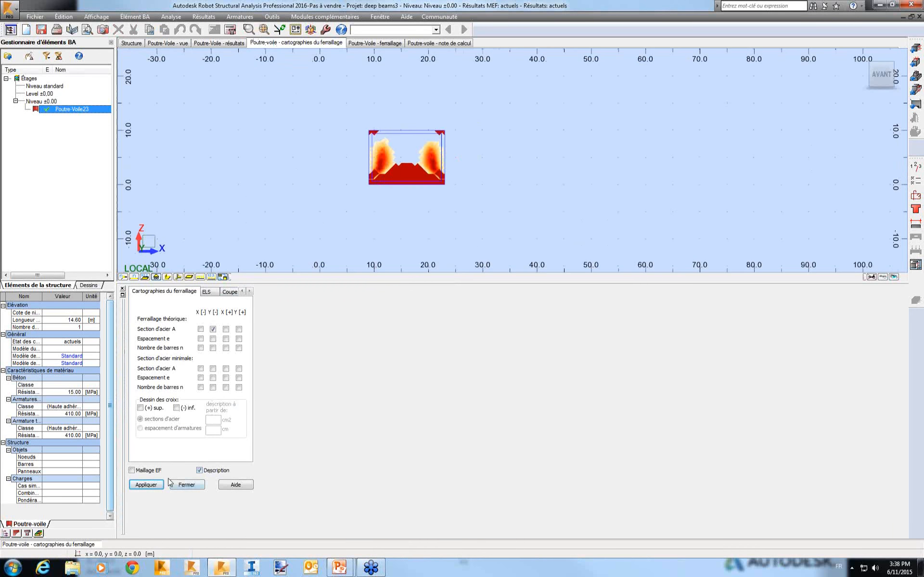
{"action": "left_click", "coordinate": [155, 486]}
{"action": "left_click", "coordinate": [199, 470]}
{"action": "left_click", "coordinate": [146, 485]}
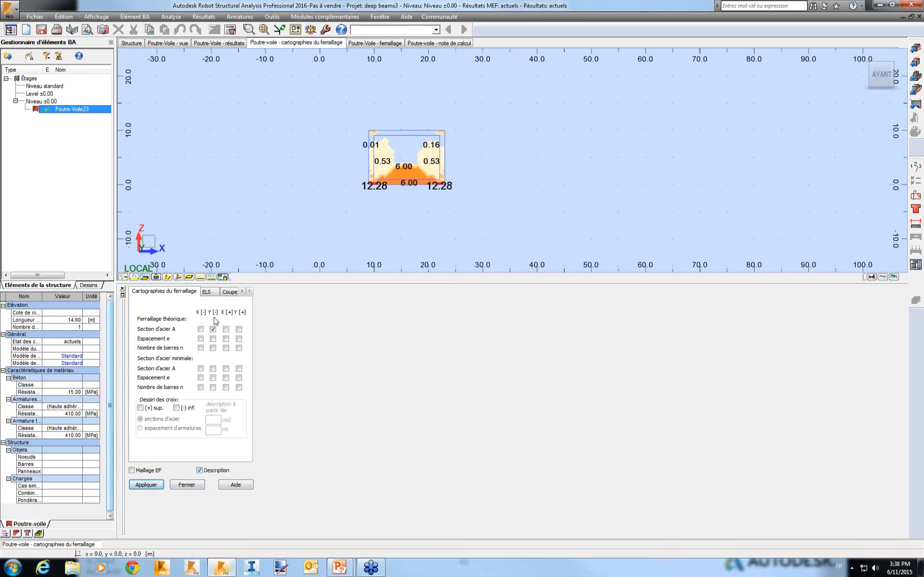
Show the theoretical steel area map for X [-] without descriptions and view the deep beam's generated reinforcement.
{"action": "left_click", "coordinate": [150, 486]}
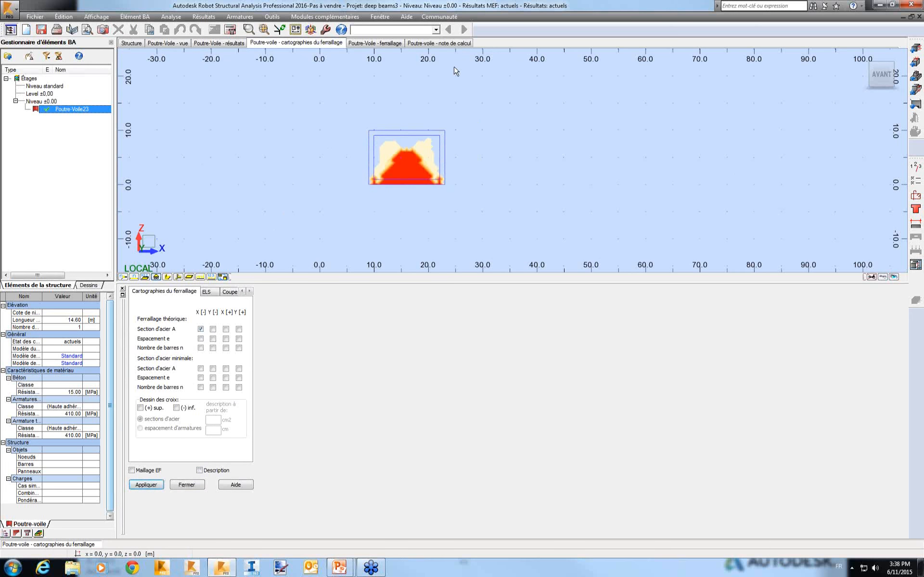
{"action": "left_click", "coordinate": [384, 43]}
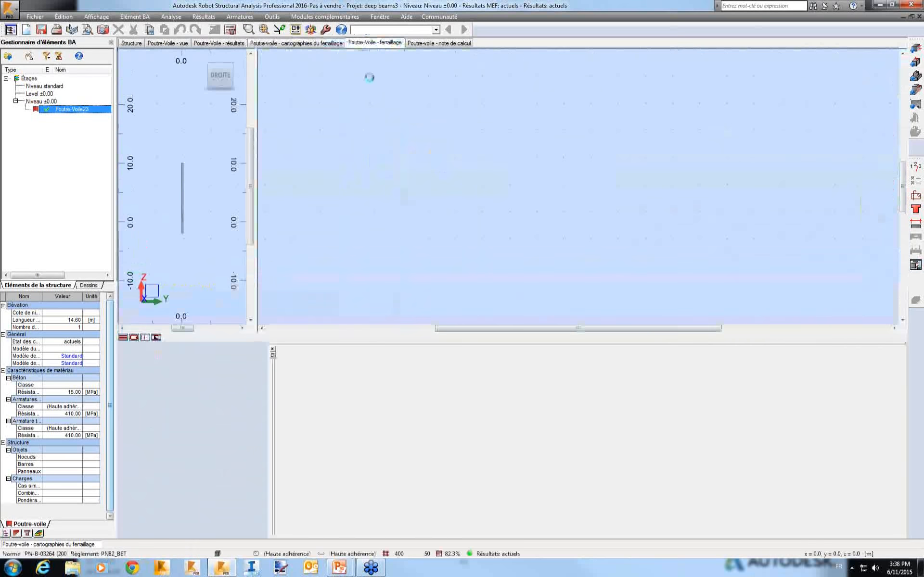
{"action": "scroll", "coordinate": [553, 166], "scroll_direction": "up", "scroll_amount": 2}
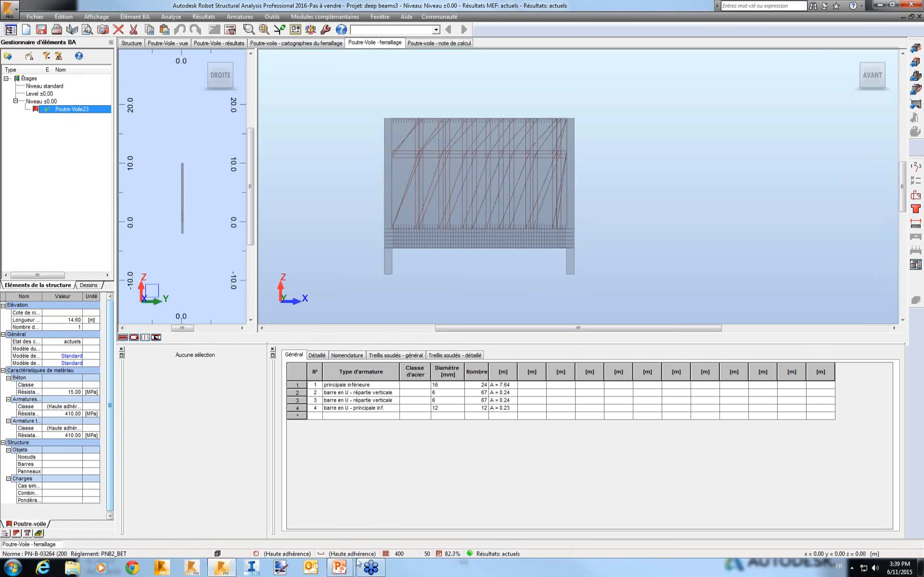
Switch to the PowerPoint presentation and advance to the Erreurs courantes slide.
{"action": "mouse_move", "coordinate": [339, 567]}
{"action": "left_click", "coordinate": [373, 517]}
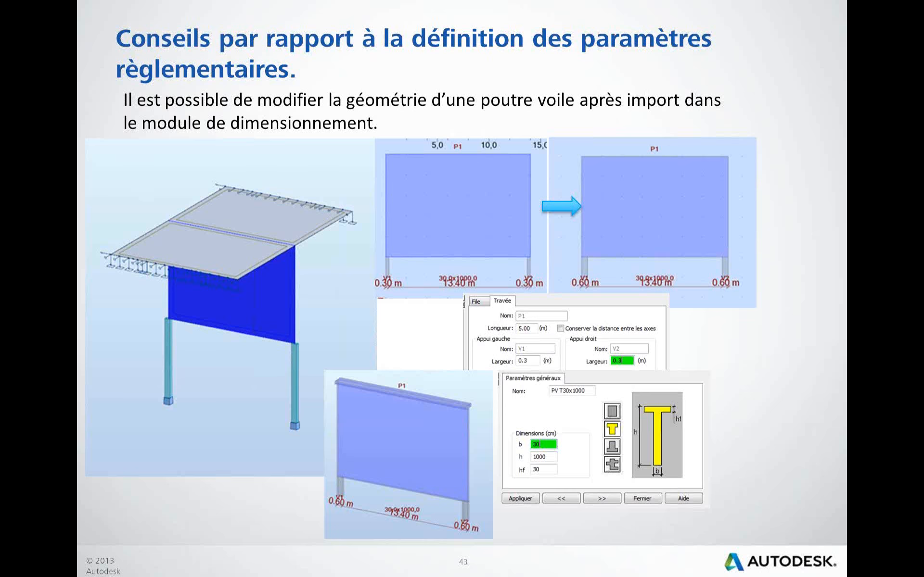
{"action": "left_click", "coordinate": [343, 361]}
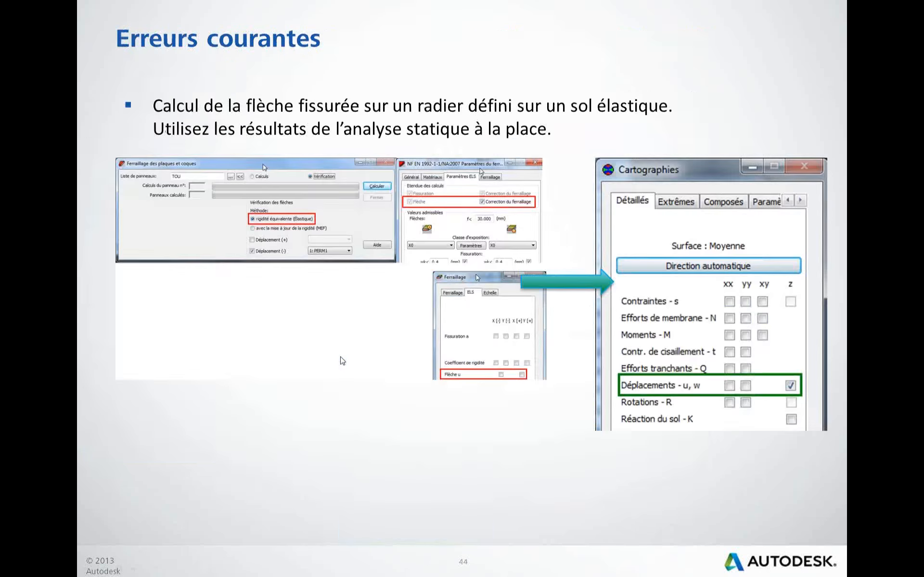
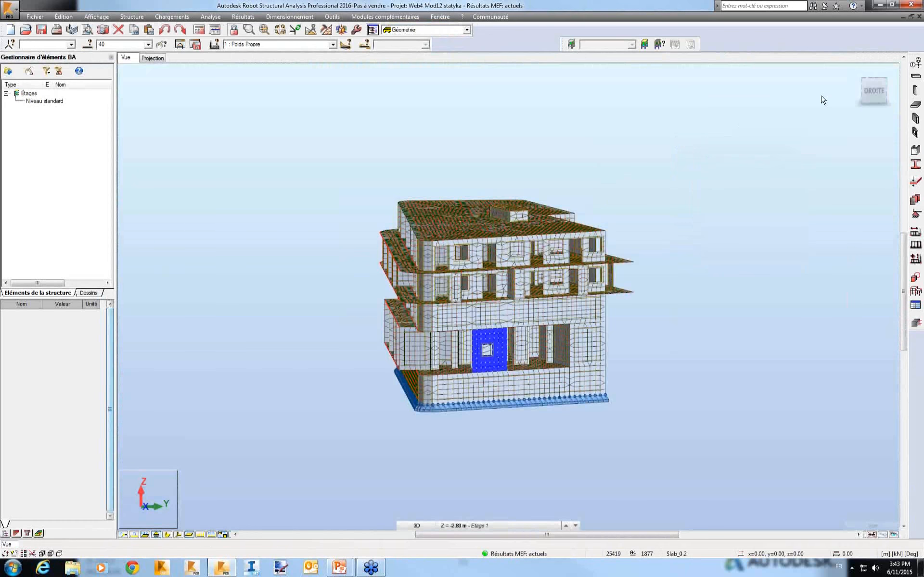
Save the two middle storeys of the building as a substructure named test sub in the démo folder.
{"action": "left_click", "coordinate": [871, 99]}
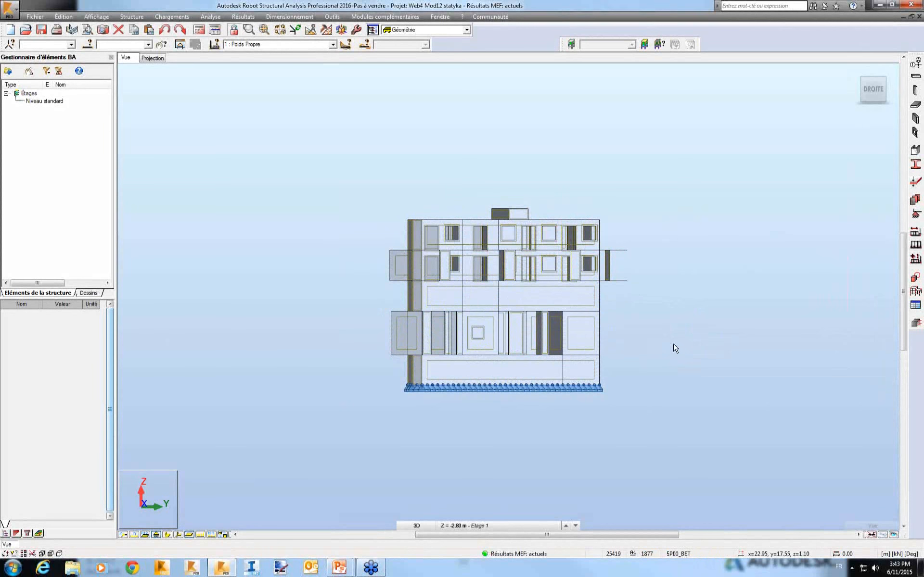
{"action": "left_click", "coordinate": [377, 301]}
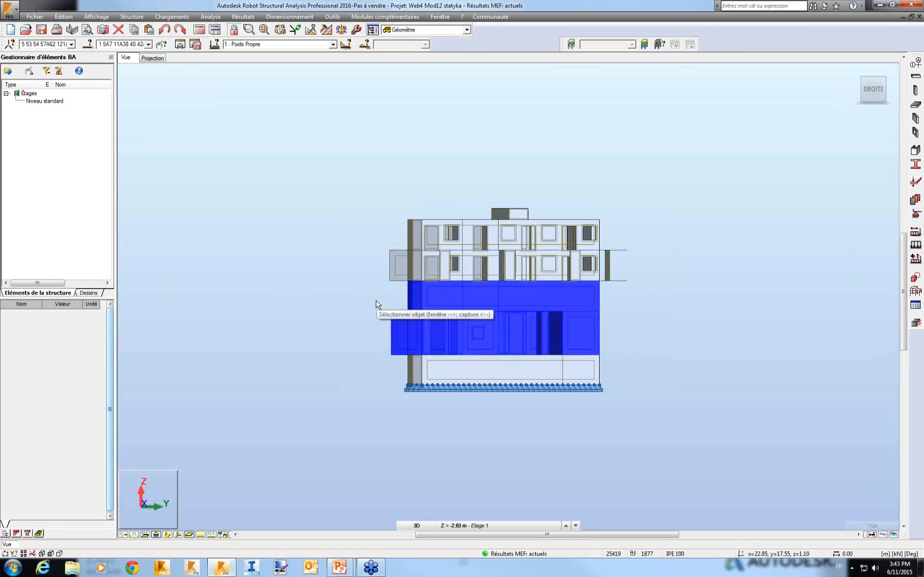
{"action": "left_click", "coordinate": [132, 16]}
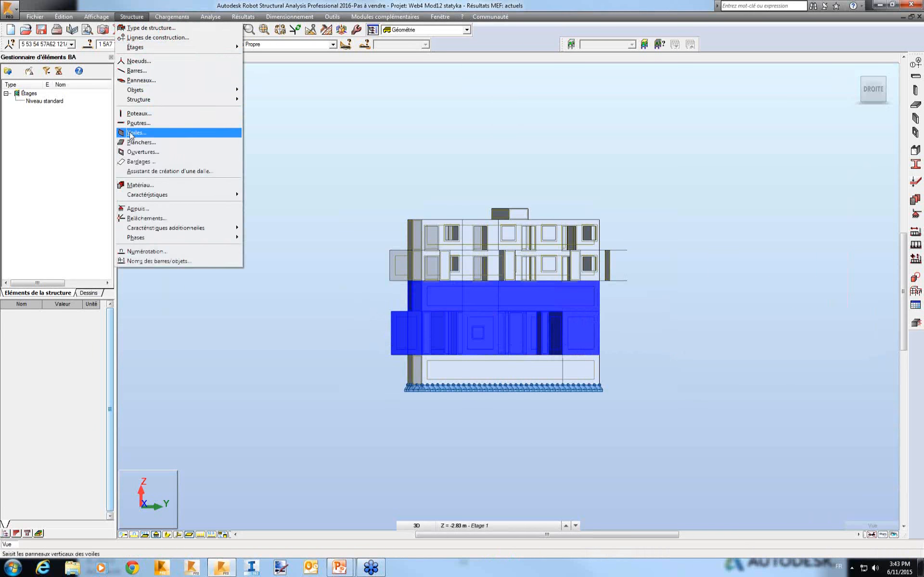
{"action": "mouse_move", "coordinate": [149, 100]}
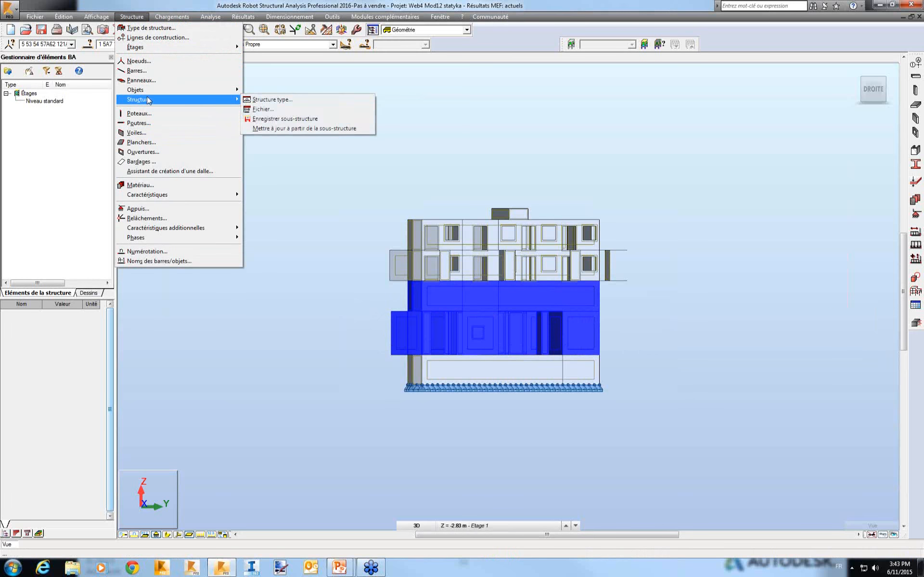
{"action": "left_click", "coordinate": [287, 119]}
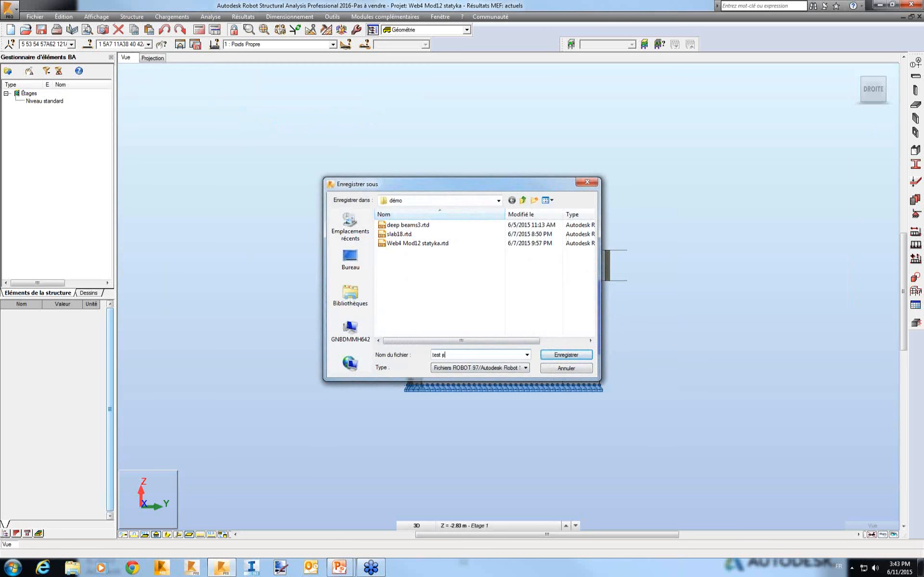
{"action": "left_click", "coordinate": [572, 359]}
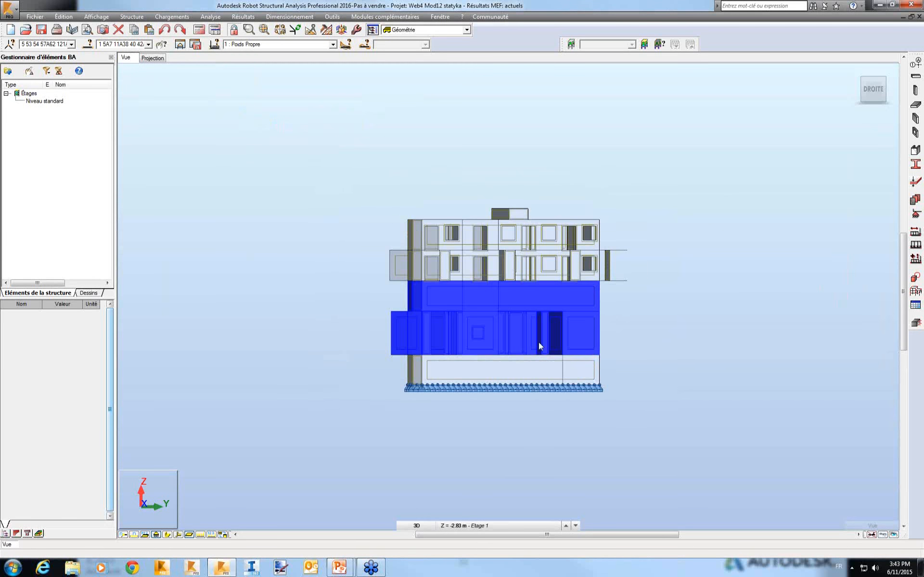
Open test sub.rtd without saving the changes to Web4 Mod12 statyka.rtd, and switch to the Géométrie layout.
{"action": "left_click", "coordinate": [34, 16]}
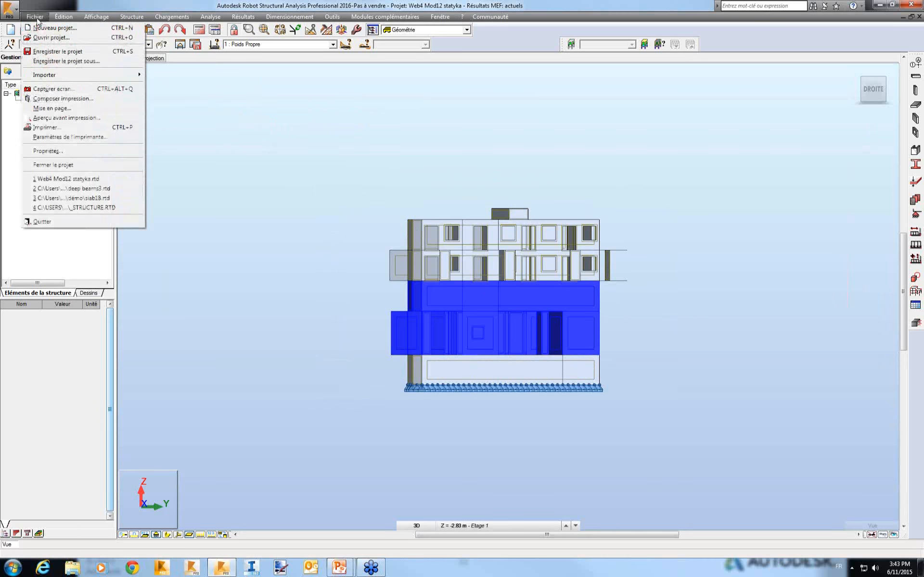
{"action": "left_click", "coordinate": [42, 35]}
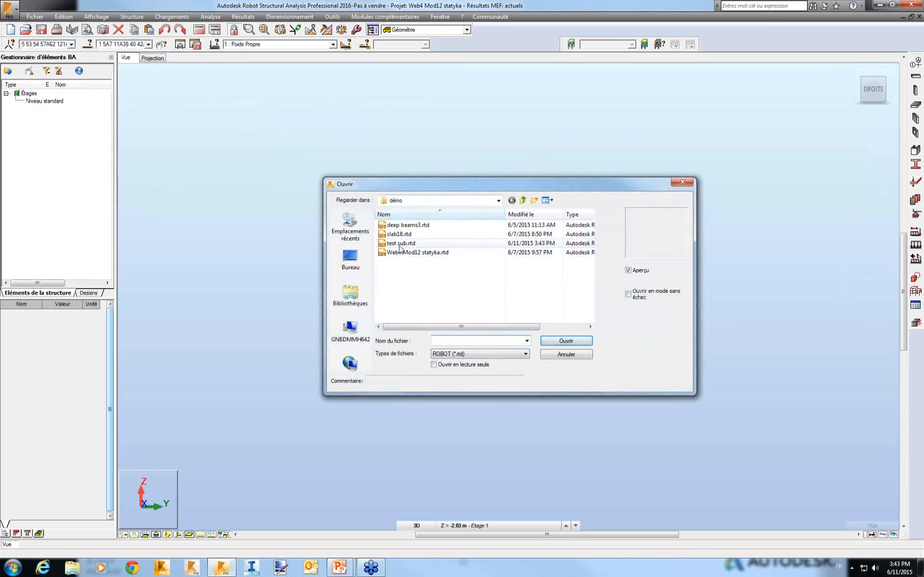
{"action": "left_click", "coordinate": [400, 243]}
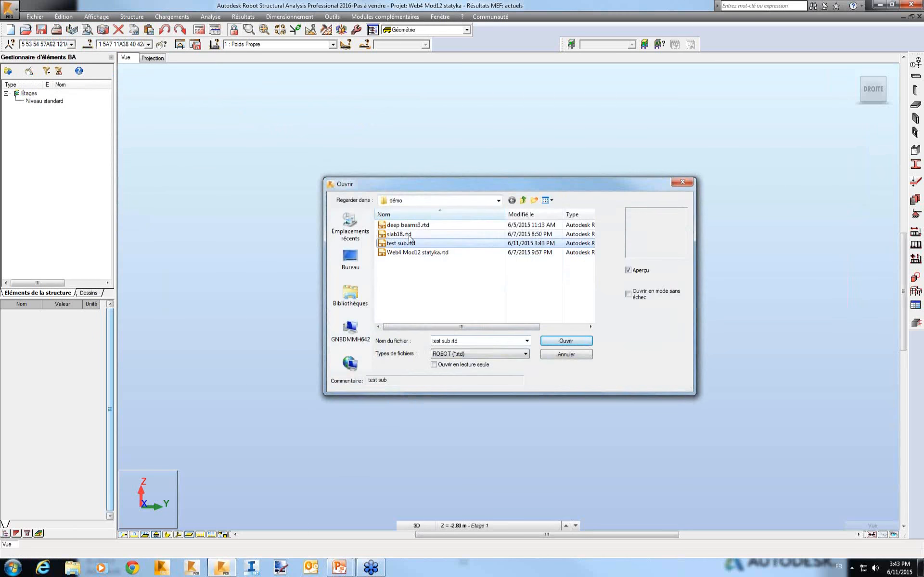
{"action": "left_click", "coordinate": [566, 341]}
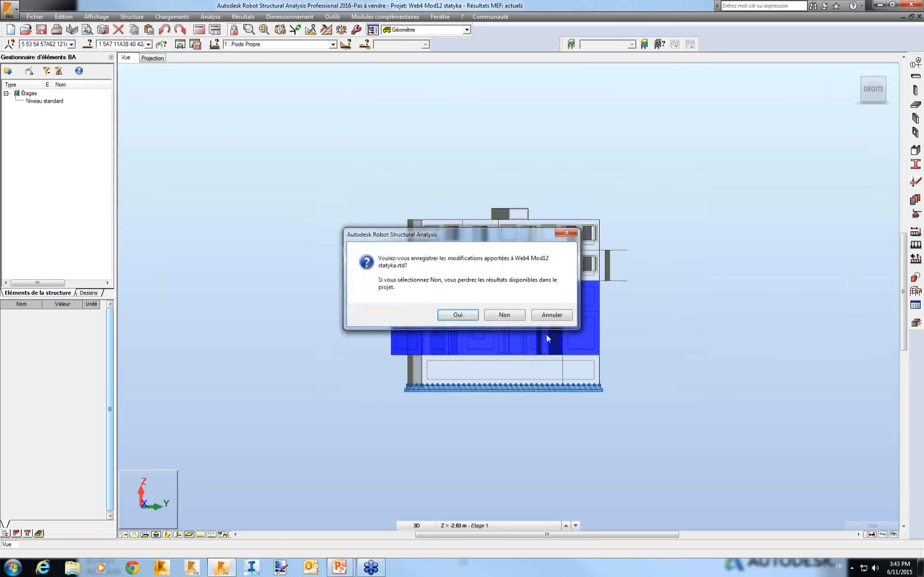
{"action": "left_click", "coordinate": [500, 315]}
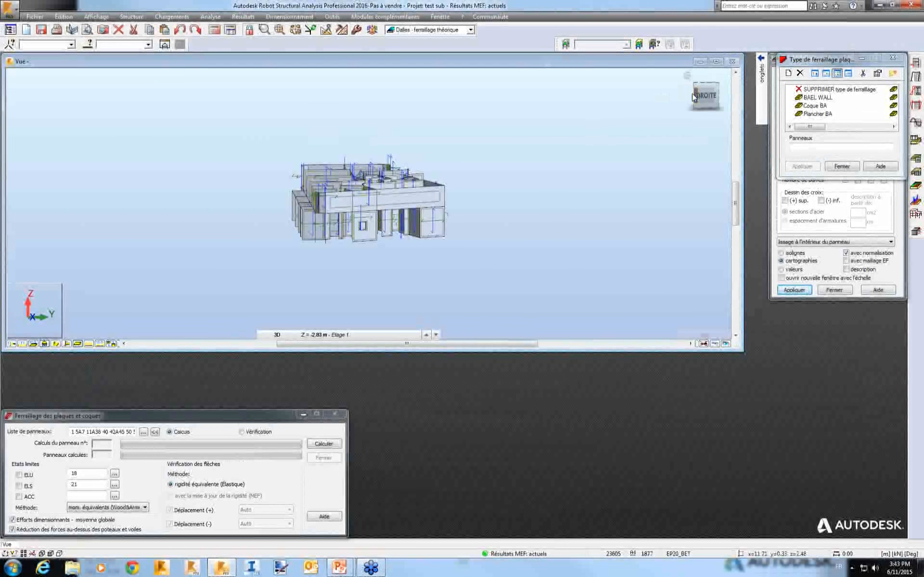
{"action": "left_click", "coordinate": [431, 29]}
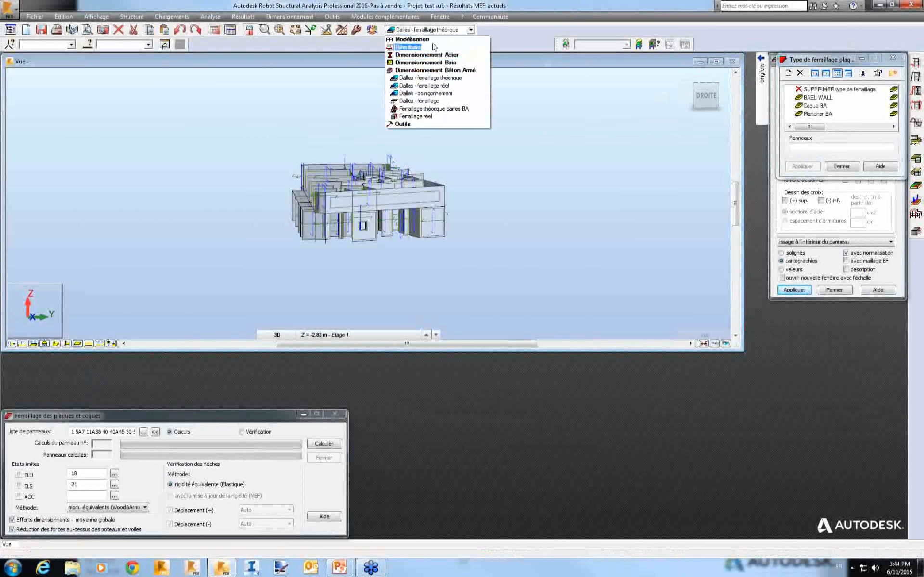
{"action": "left_click", "coordinate": [430, 47]}
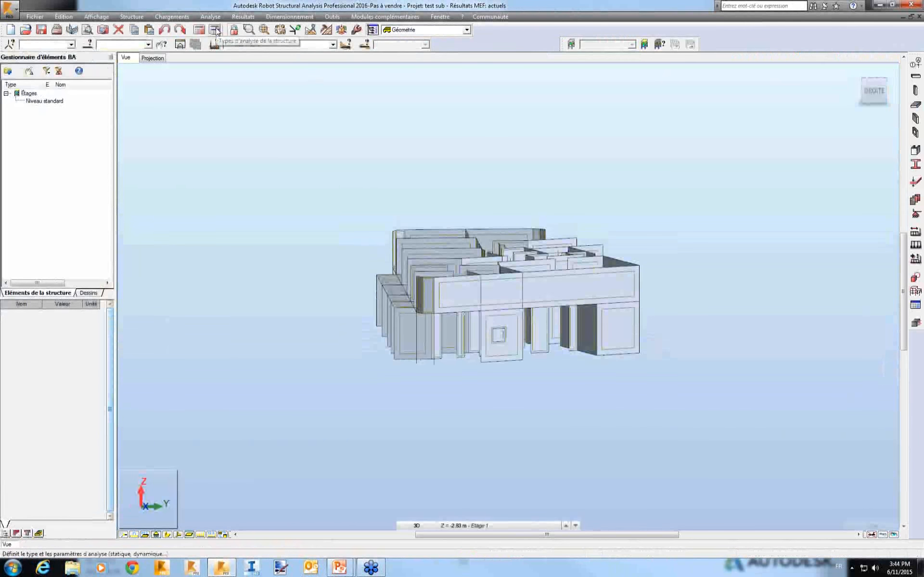
Delete load cases 7a10000 from the analysis types, keeping only the linear static cases 1 to 6.
{"action": "left_click", "coordinate": [215, 30]}
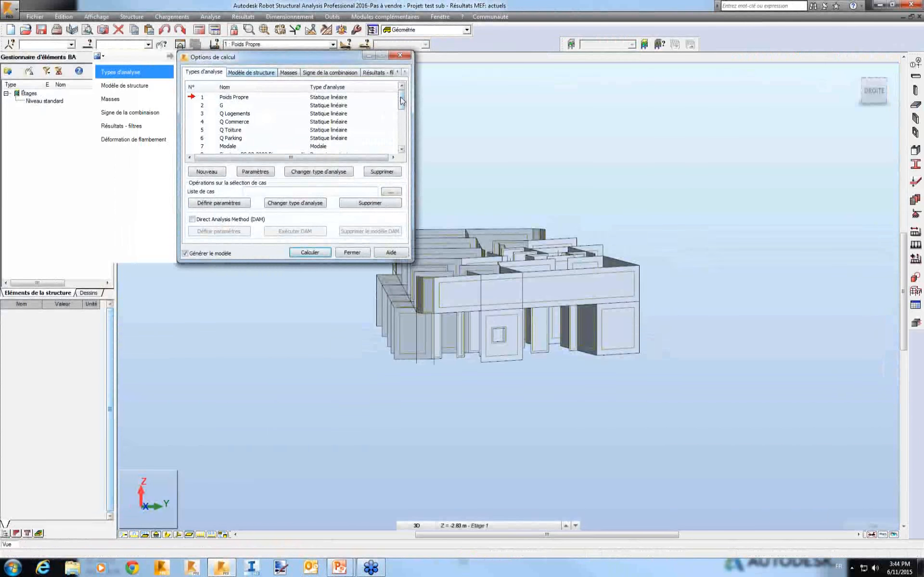
{"action": "scroll", "coordinate": [391, 101], "scroll_direction": "down", "scroll_amount": 1}
{"action": "left_click", "coordinate": [205, 131]}
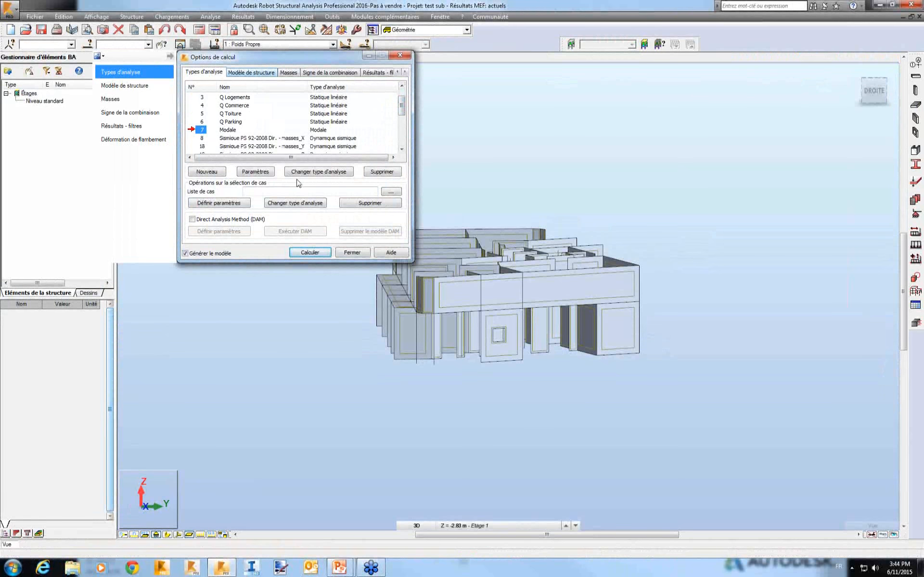
{"action": "left_click", "coordinate": [270, 191]}
{"action": "left_click", "coordinate": [357, 204]}
{"action": "left_click", "coordinate": [499, 309]}
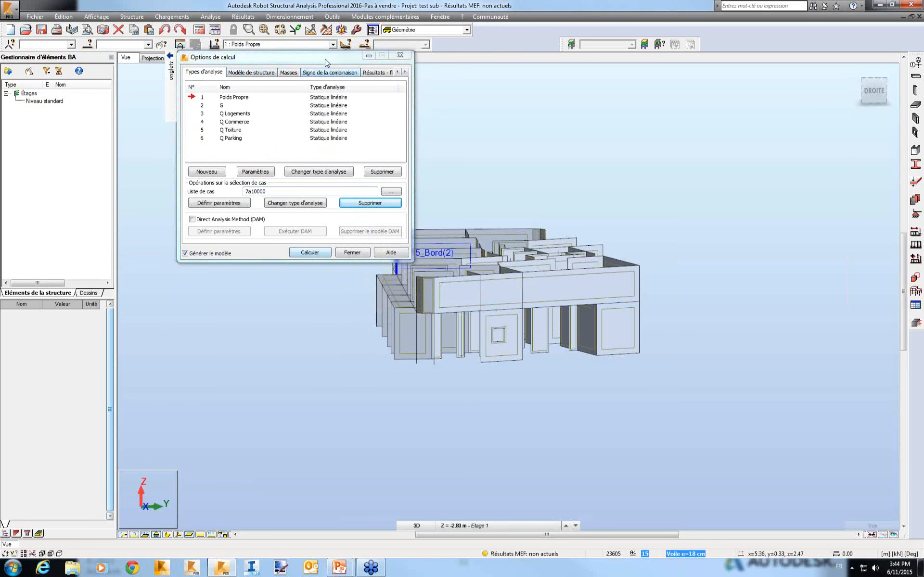
{"action": "left_click", "coordinate": [400, 55]}
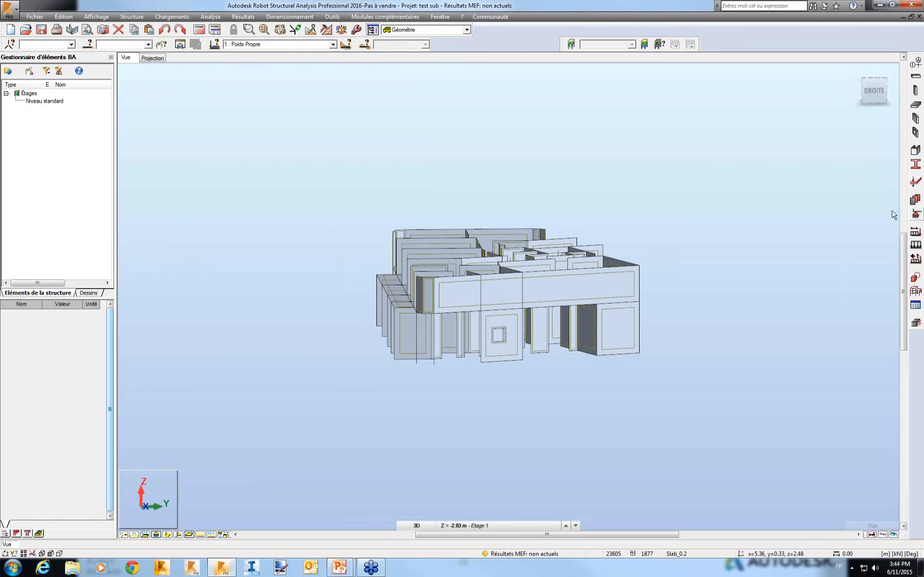
Display the finite element mesh of the substructure in the right-side view.
{"action": "left_click", "coordinate": [873, 90]}
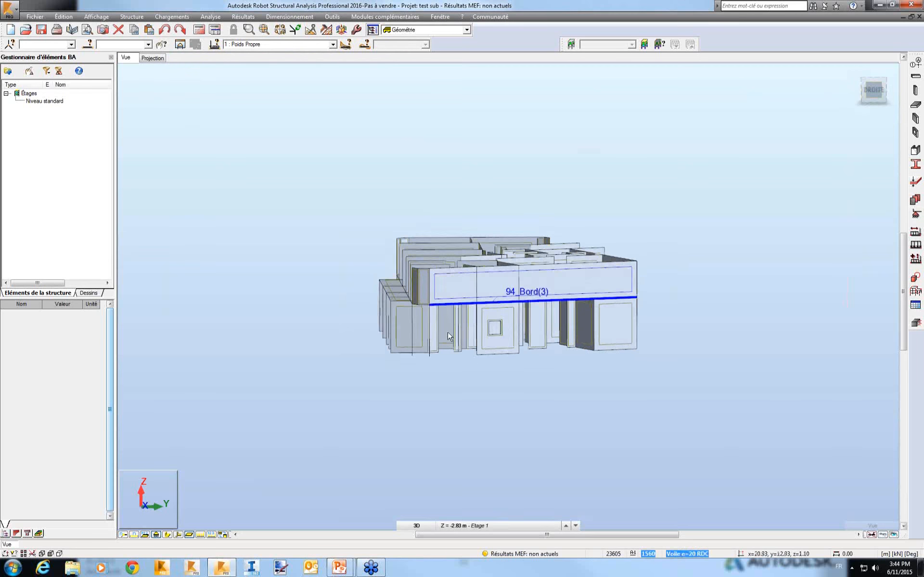
{"action": "right_click", "coordinate": [174, 276]}
{"action": "key", "text": "Escape"}
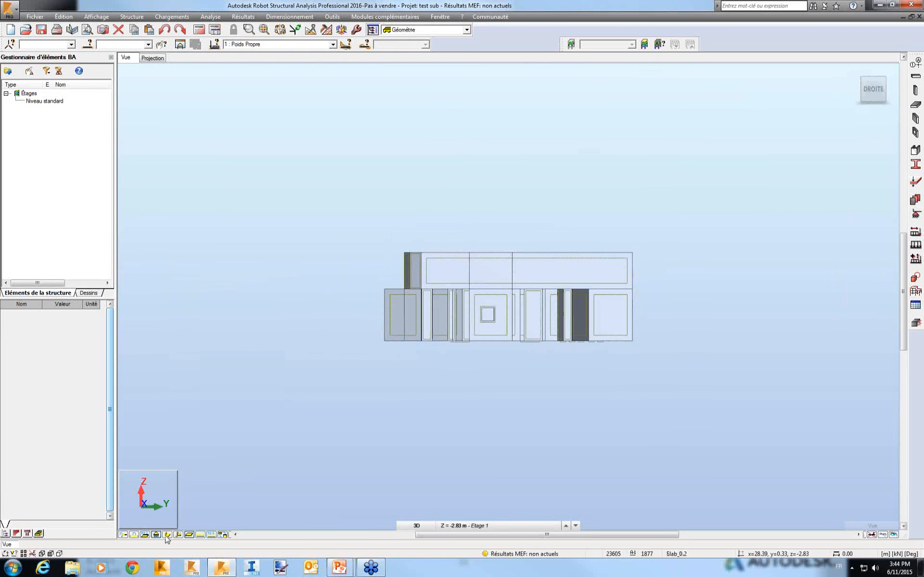
{"action": "left_click", "coordinate": [224, 536]}
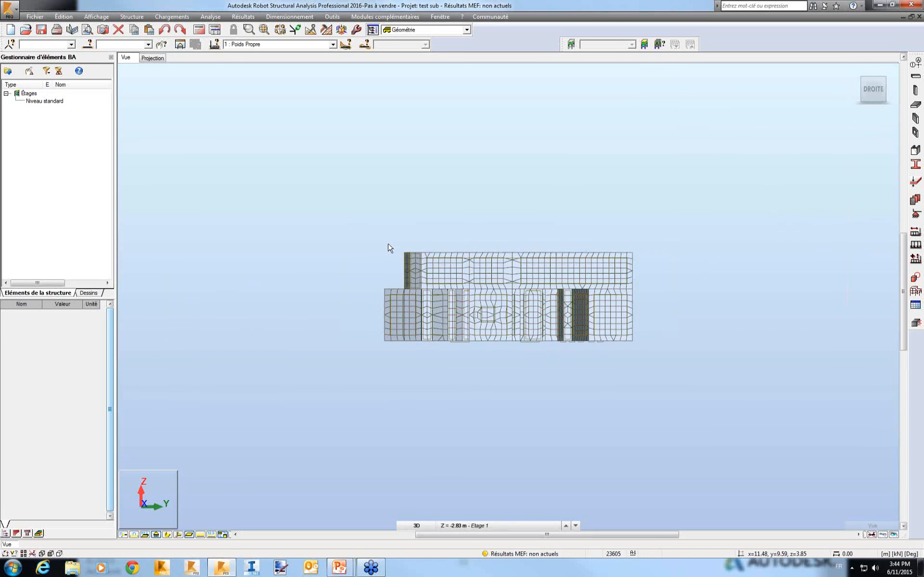
Assign the Base nodal support to all nodes along the substructure's uppermost edges and its lowest edges.
{"action": "left_click_drag", "start_coordinate": [392, 248], "coordinate": [644, 255]}
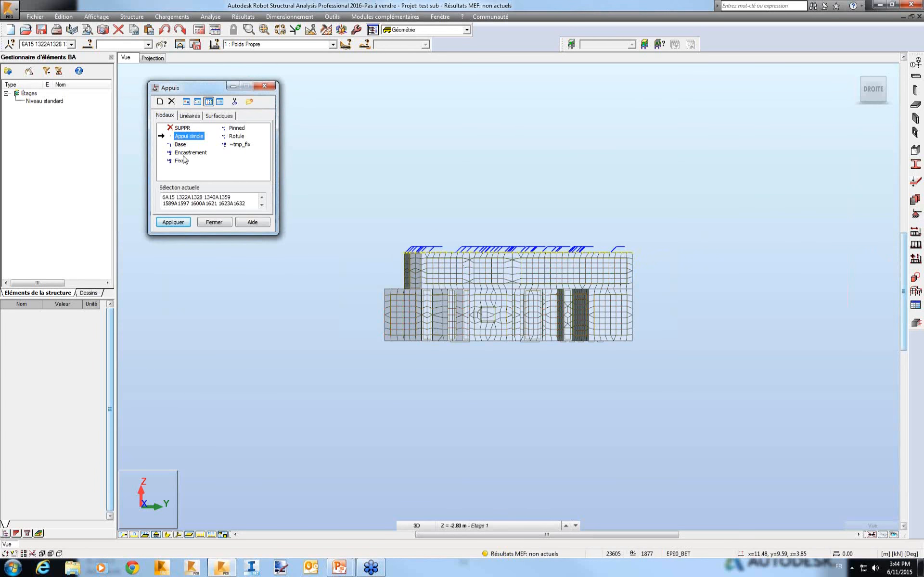
{"action": "left_click", "coordinate": [181, 145]}
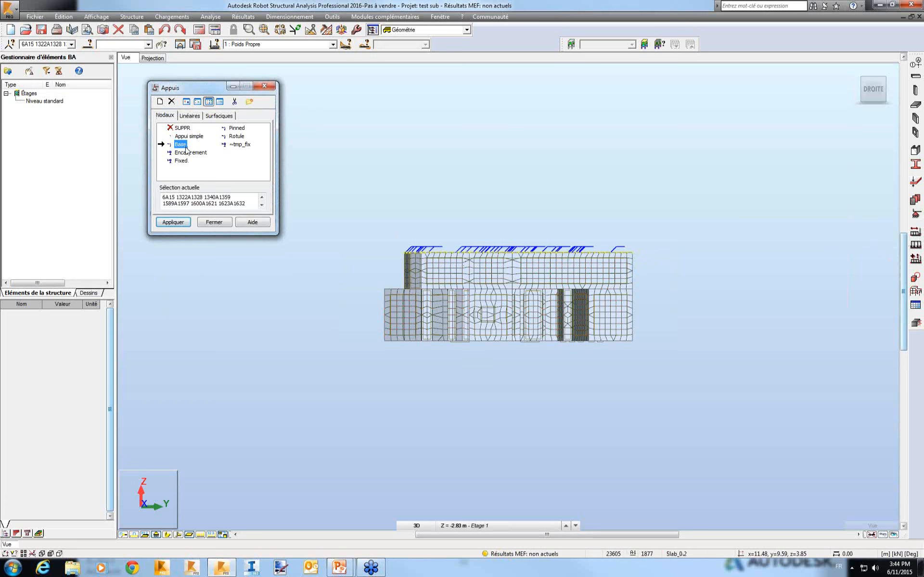
{"action": "left_click", "coordinate": [173, 223]}
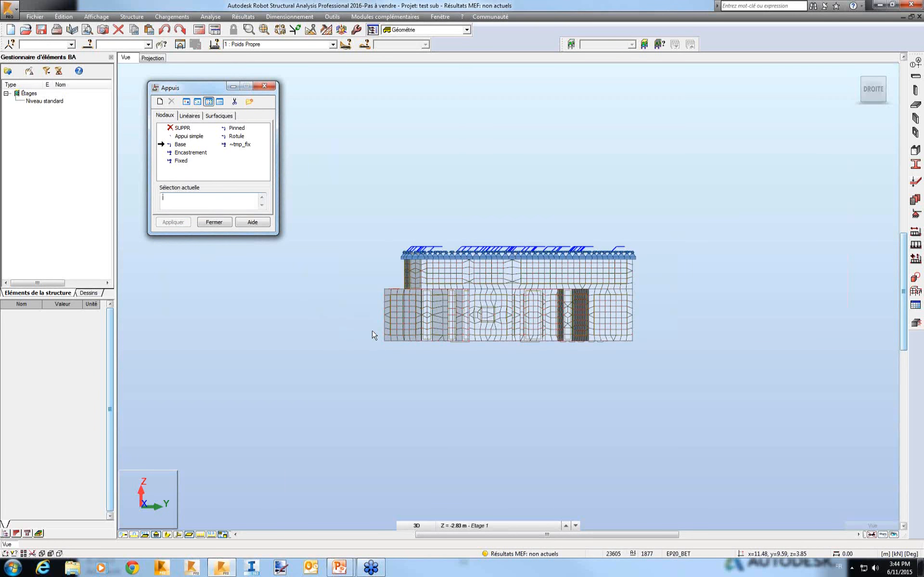
{"action": "left_click_drag", "start_coordinate": [375, 337], "coordinate": [660, 371]}
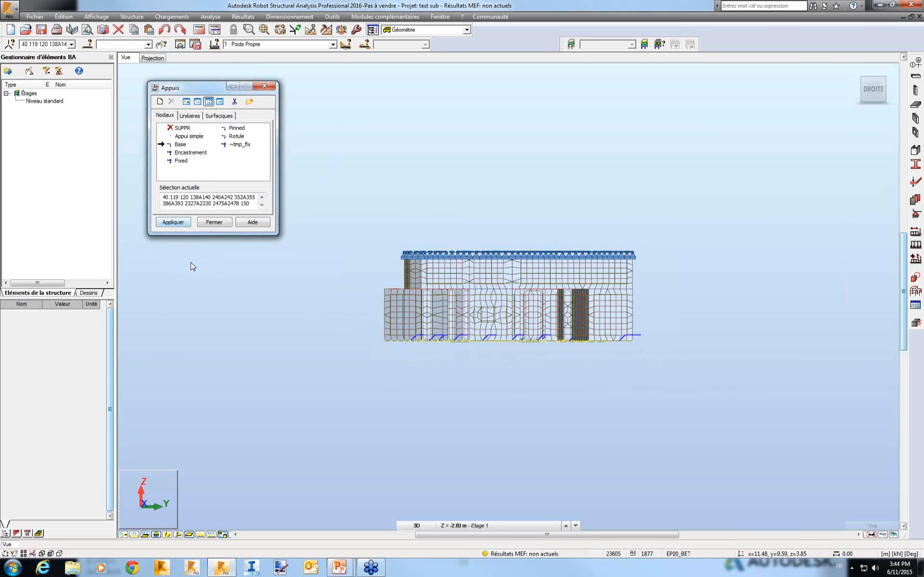
{"action": "key", "text": "Return"}
Calculate the substructure and switch to the Dalles - ferraillage théorique layout.
{"action": "right_click", "coordinate": [392, 157]}
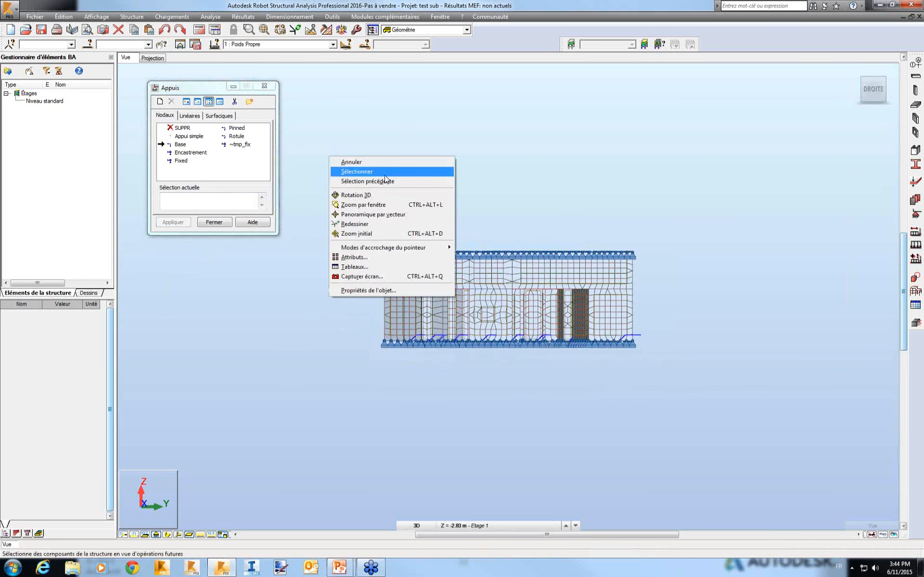
{"action": "left_click", "coordinate": [378, 195]}
{"action": "left_click_drag", "start_coordinate": [368, 185], "coordinate": [409, 200]}
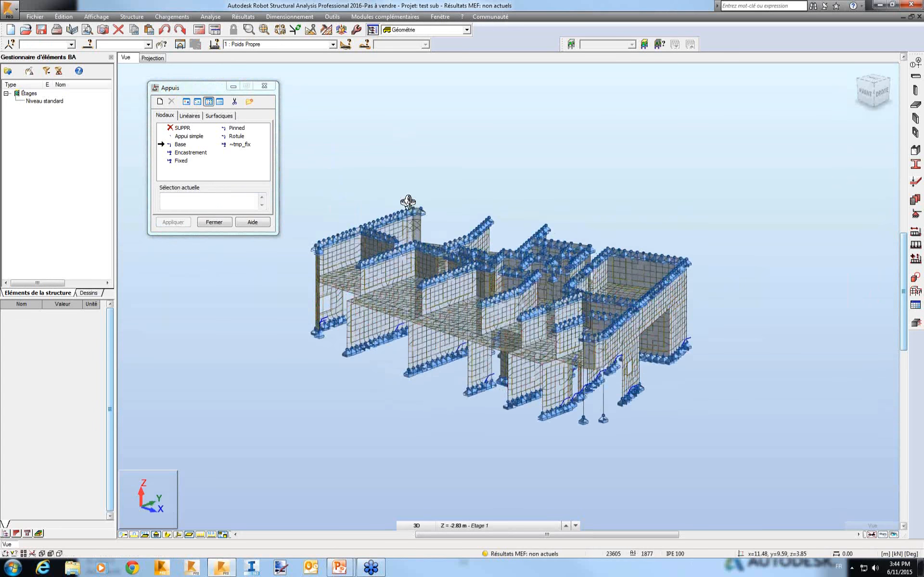
{"action": "left_click", "coordinate": [200, 31]}
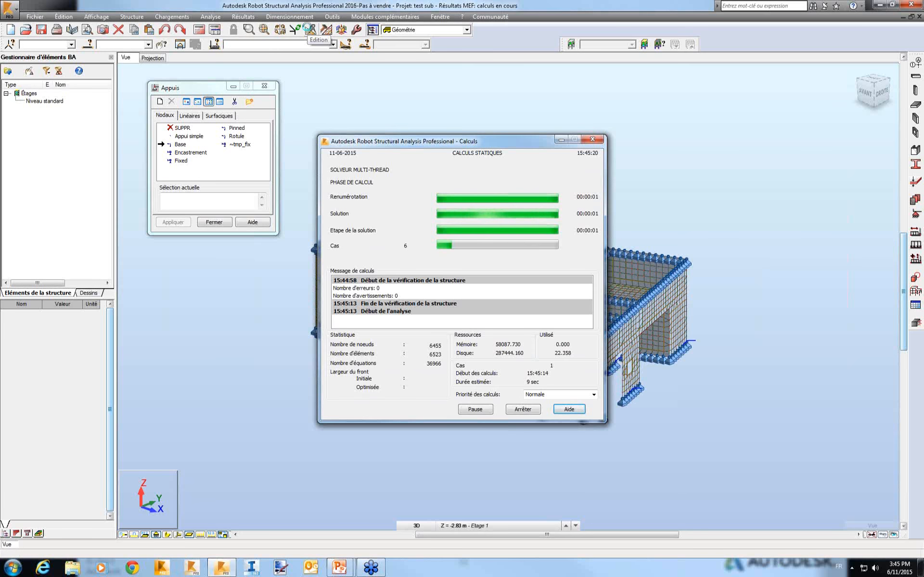
{"action": "left_click", "coordinate": [418, 29]}
{"action": "left_click", "coordinate": [419, 94]}
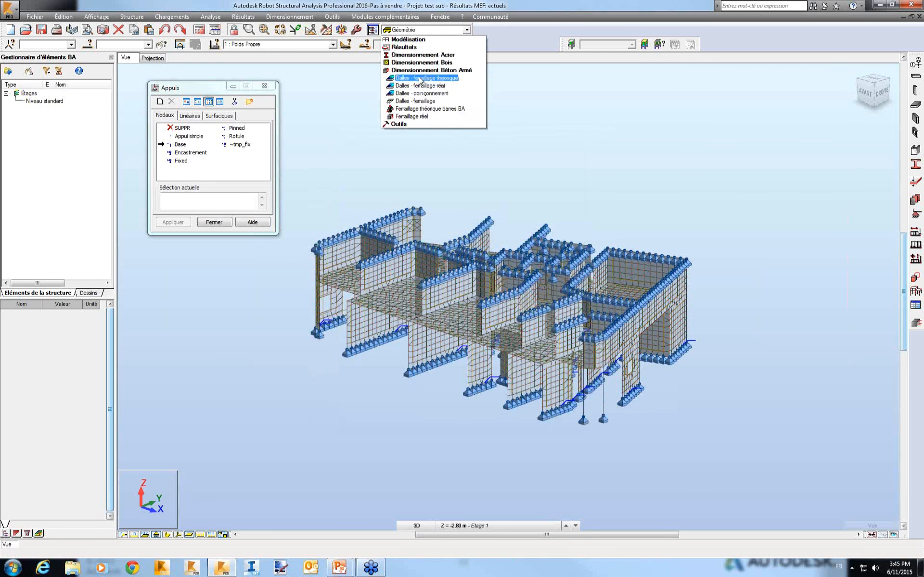
{"action": "left_click", "coordinate": [422, 79]}
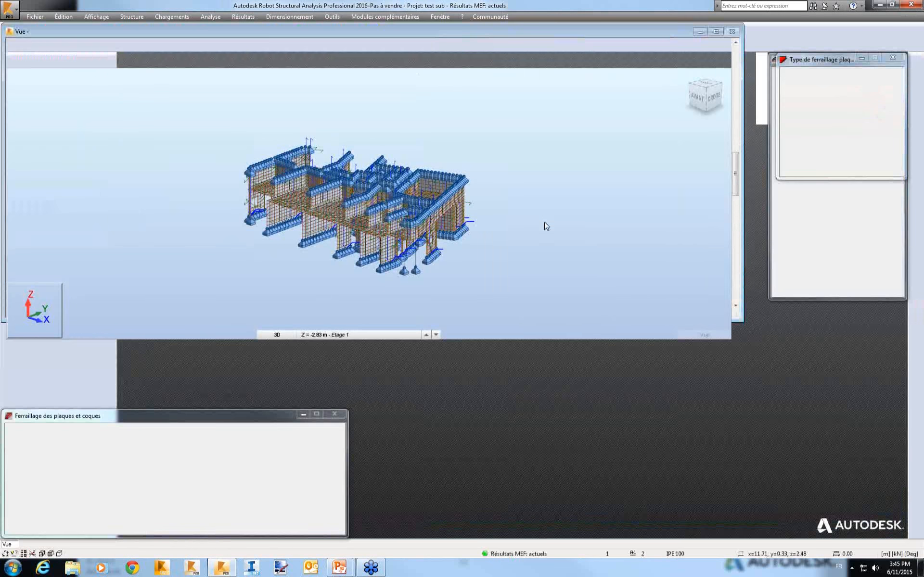
Select the intermediate floor slab and limit the reinforcement design's panel list to panel 1598.
{"action": "right_click", "coordinate": [547, 226]}
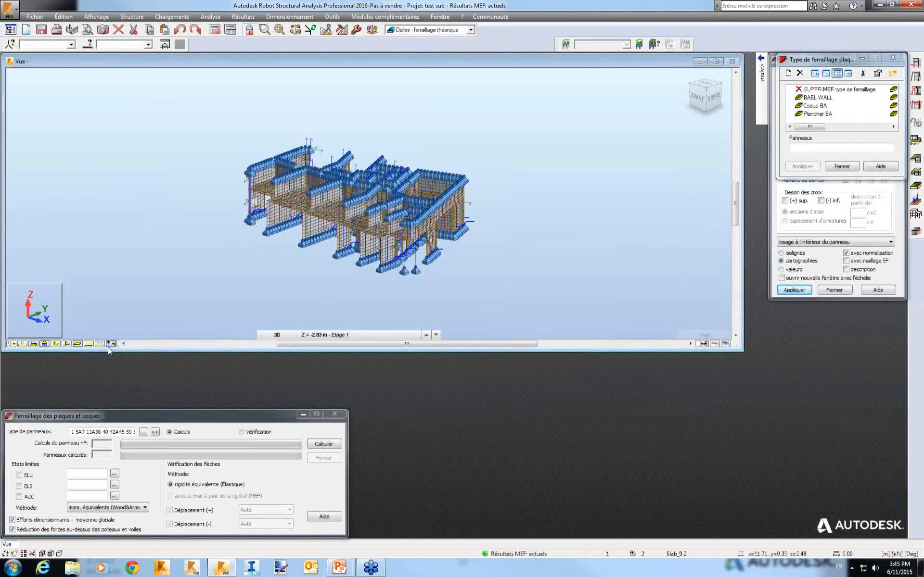
{"action": "scroll", "coordinate": [288, 216], "scroll_direction": "up", "scroll_amount": 4}
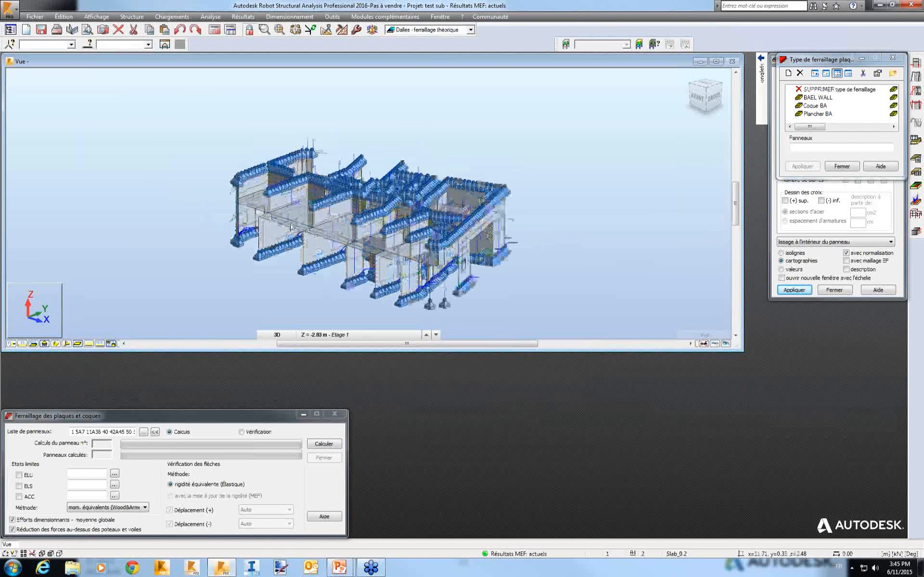
{"action": "left_click", "coordinate": [284, 233]}
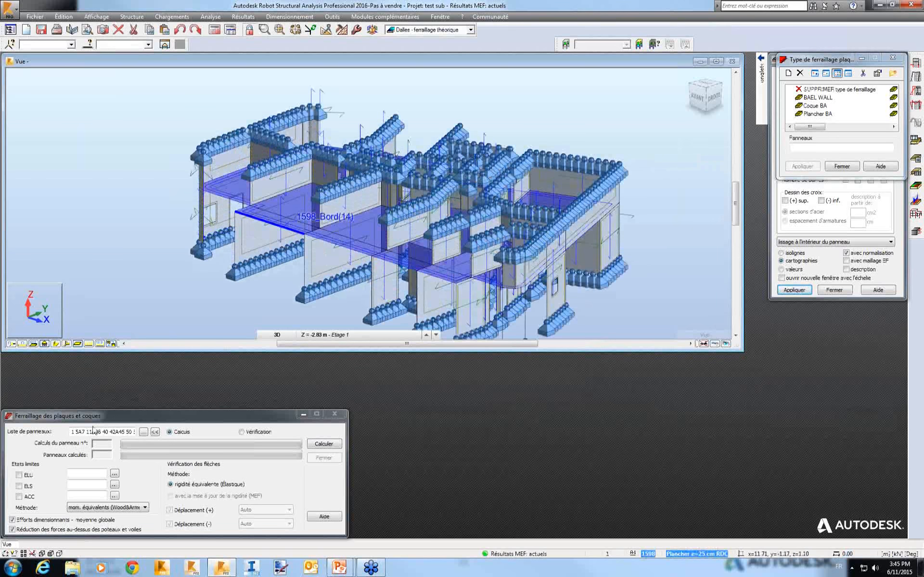
{"action": "left_click", "coordinate": [71, 430]}
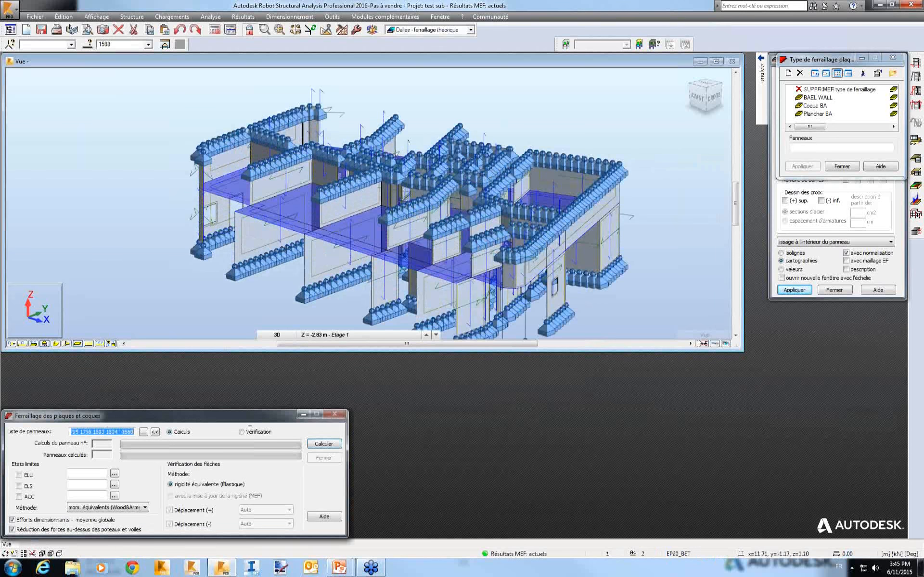
{"action": "type", "text": "1598"}
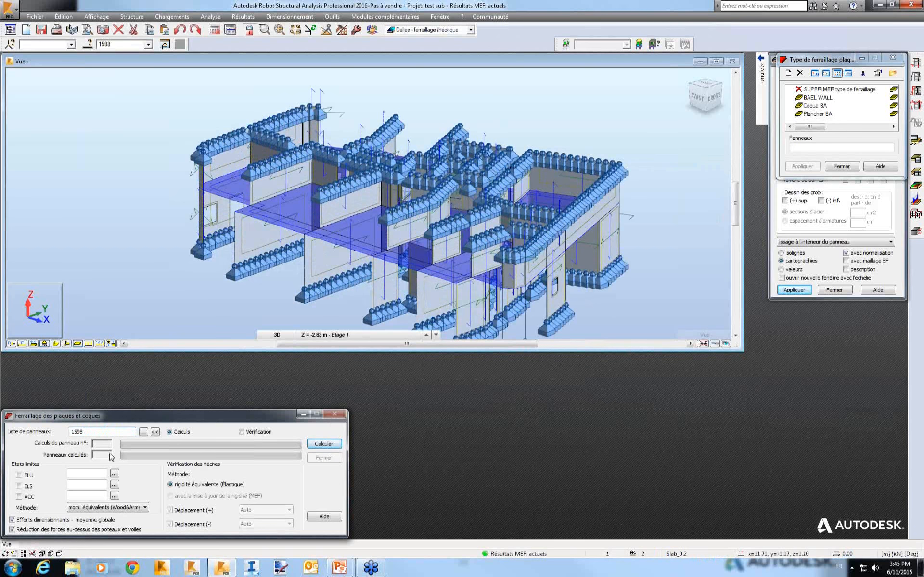
Disable Efforts dimensionnants - moyenne globale, enable the ELU and ELS limit states, and calculate the slab's reinforcement.
{"action": "left_click", "coordinate": [12, 529]}
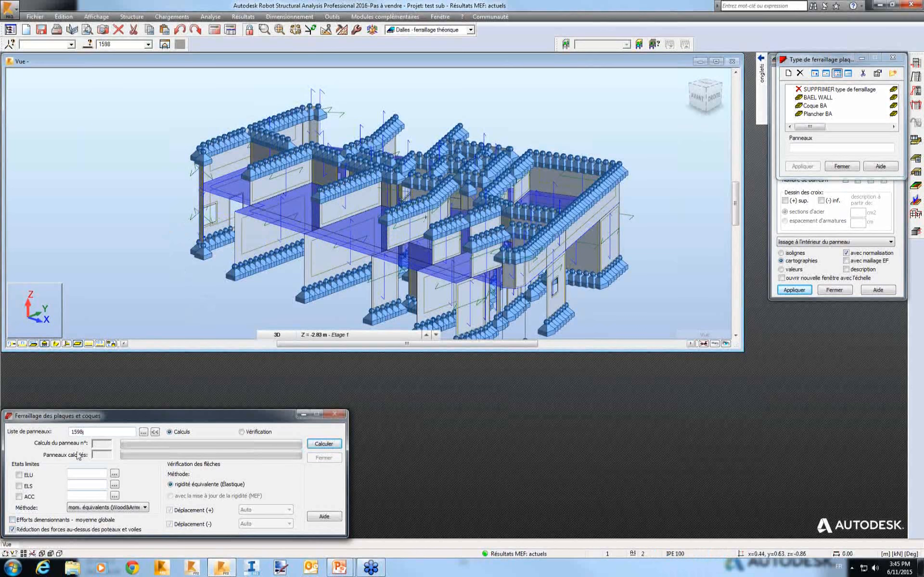
{"action": "left_click", "coordinate": [19, 475]}
{"action": "left_click", "coordinate": [18, 486]}
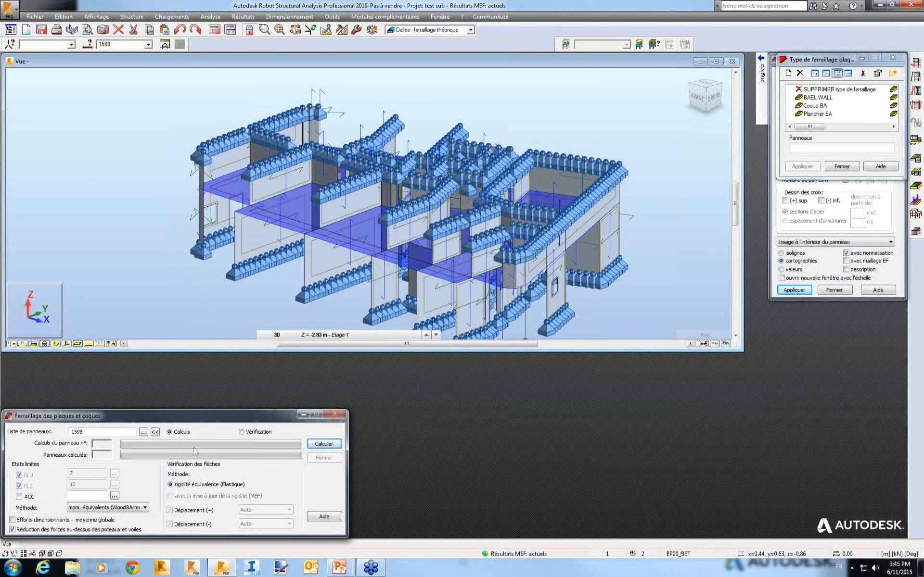
{"action": "left_click", "coordinate": [325, 443]}
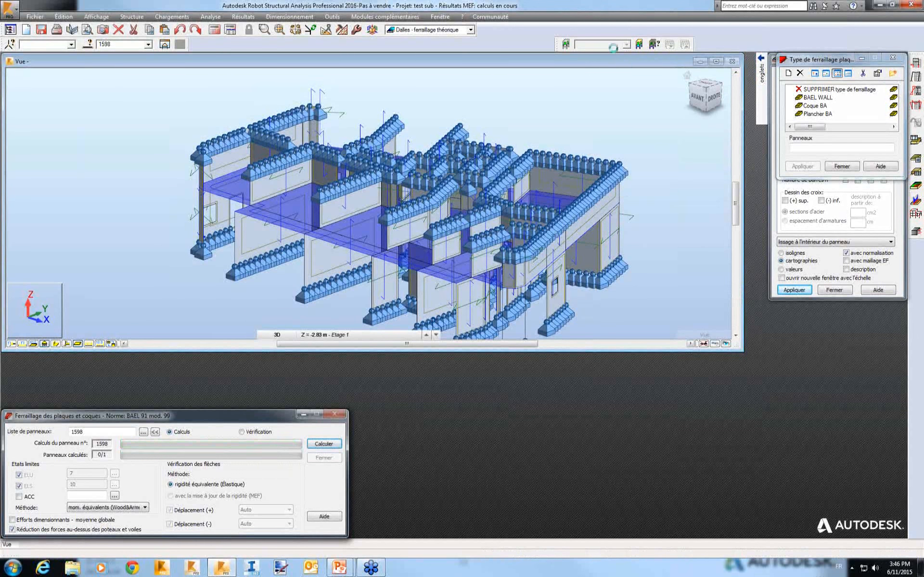
Display the slab's theoretical steel area A as colour maps for X[-] and then Y[-], without the reinforcement type window.
{"action": "left_click", "coordinate": [892, 57]}
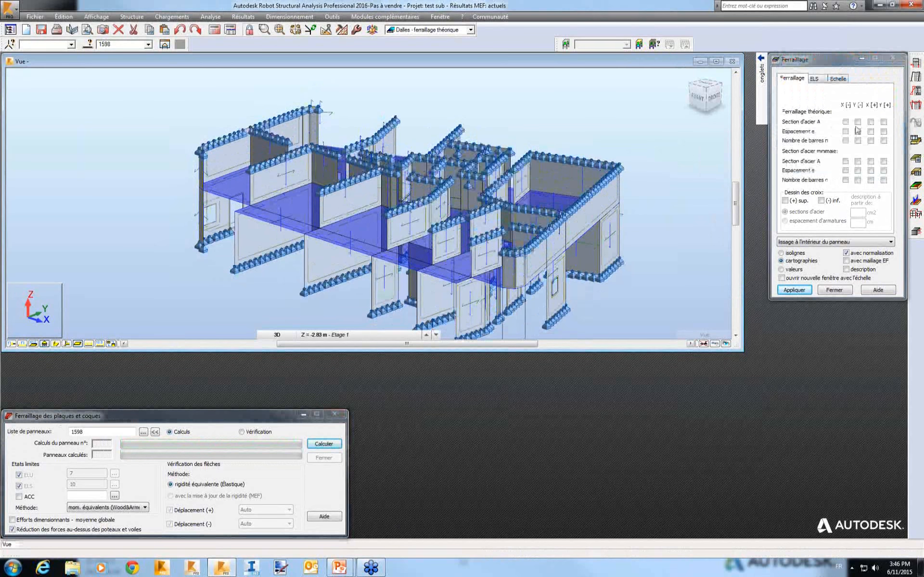
{"action": "left_click", "coordinate": [845, 122]}
{"action": "left_click", "coordinate": [794, 290]}
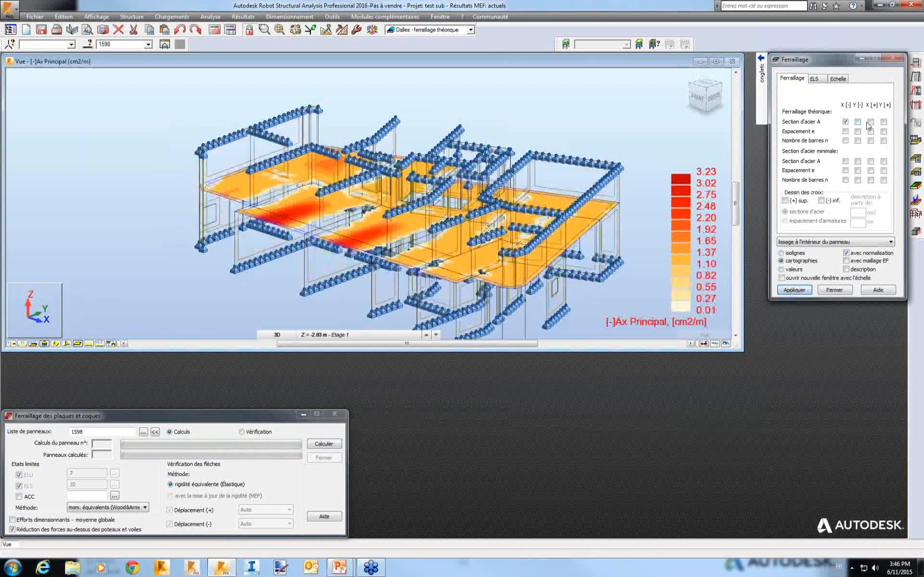
{"action": "left_click", "coordinate": [794, 290]}
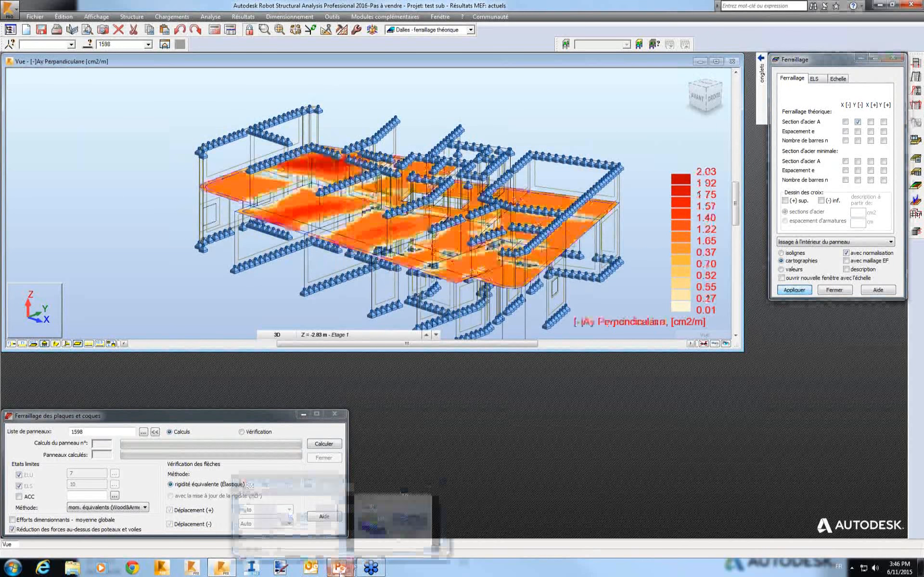
Switch to the PowerPoint slide show and advance to the slide on Ferraillage principal / secondaire et supérieur / inférieur.
{"action": "mouse_move", "coordinate": [340, 570]}
{"action": "left_click", "coordinate": [391, 506]}
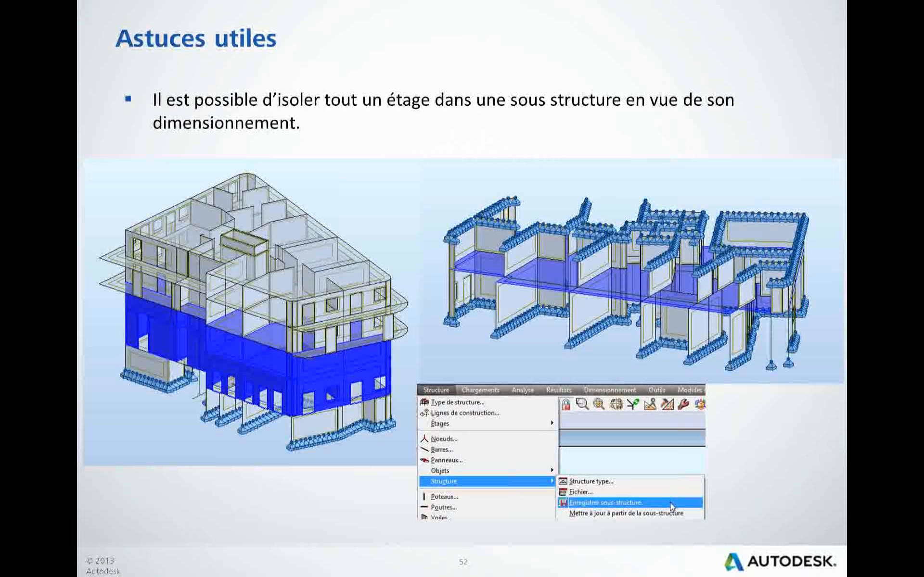
{"action": "key", "text": "Right"}
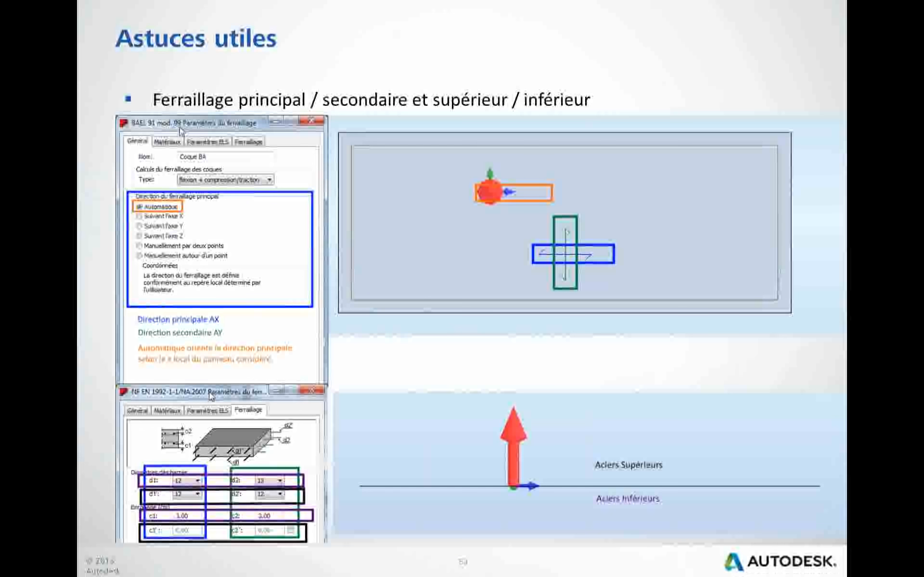